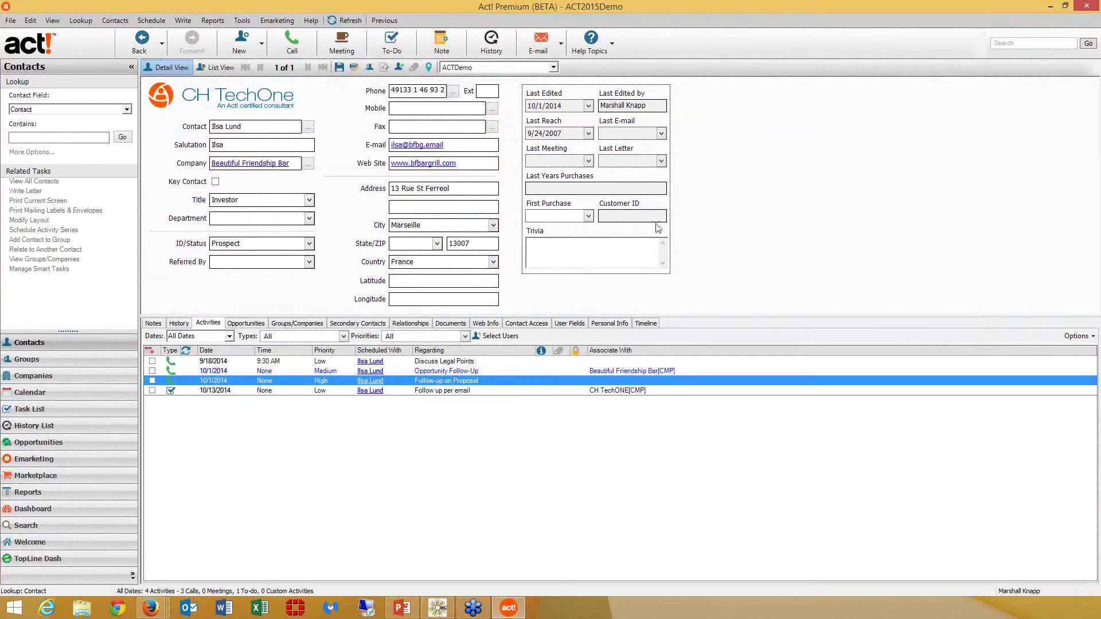
Go to the Emarketing home page, with its two 3-contact call lists, and open the Emarketing menu
click(98, 462)
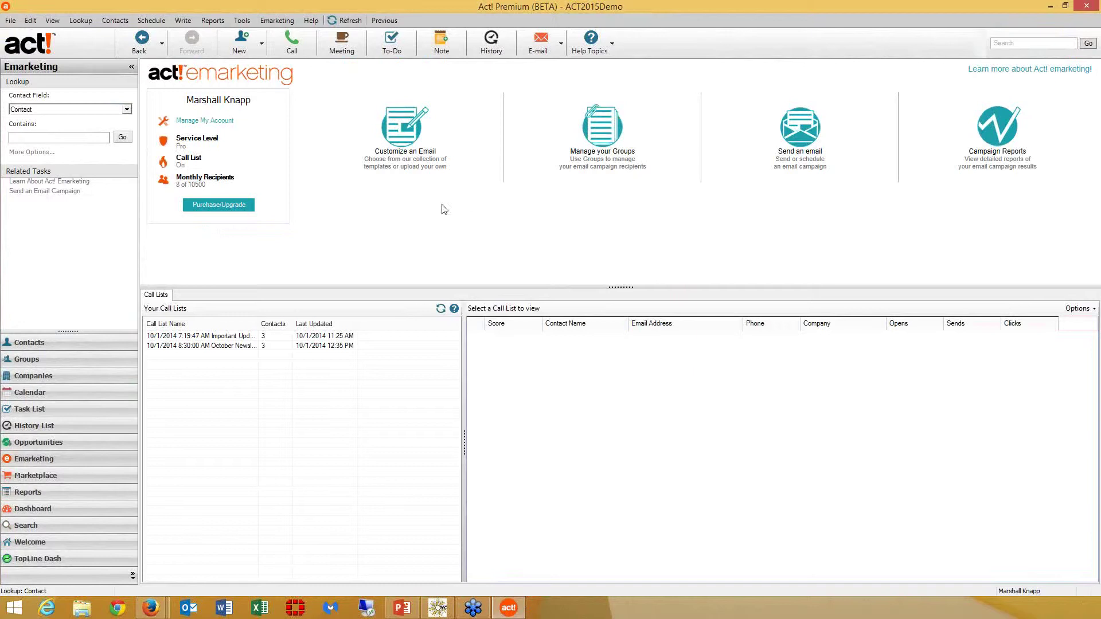
click(278, 22)
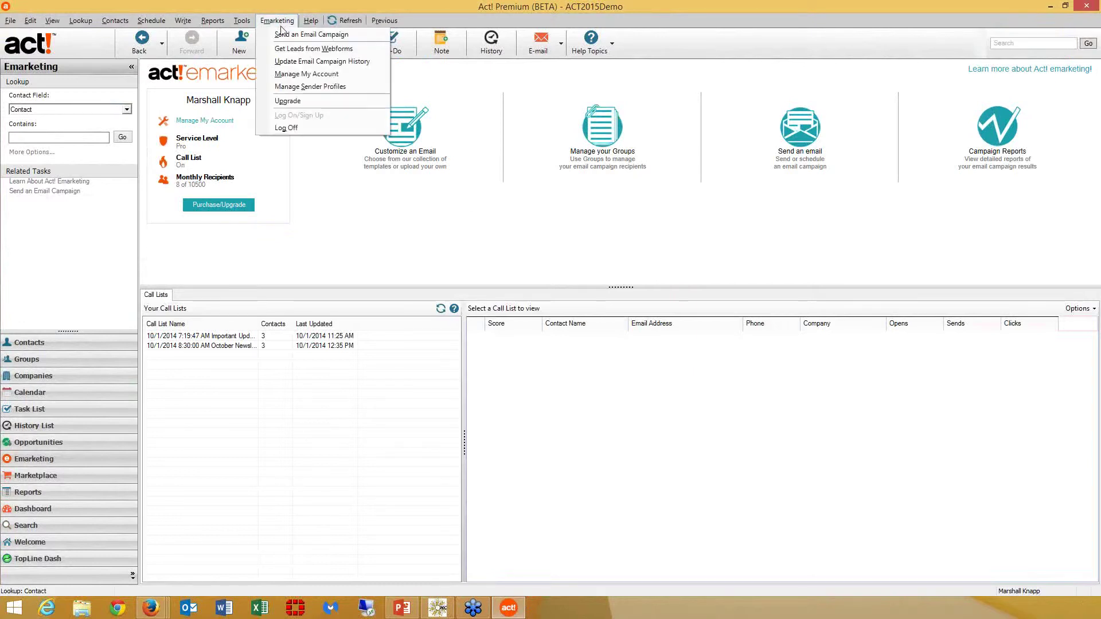
click(307, 87)
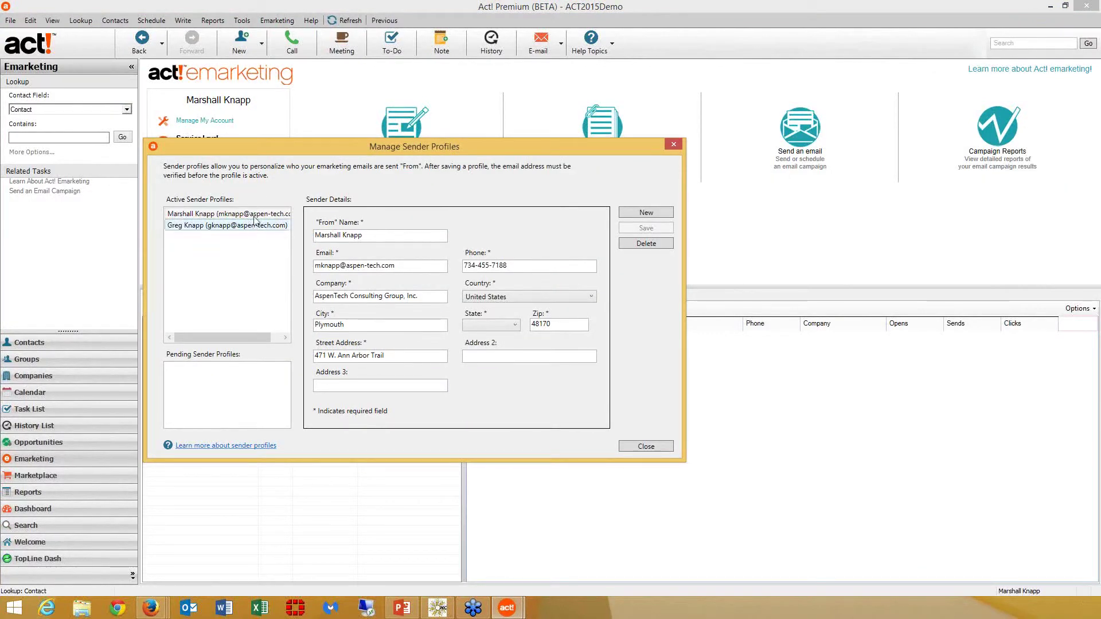
click(258, 227)
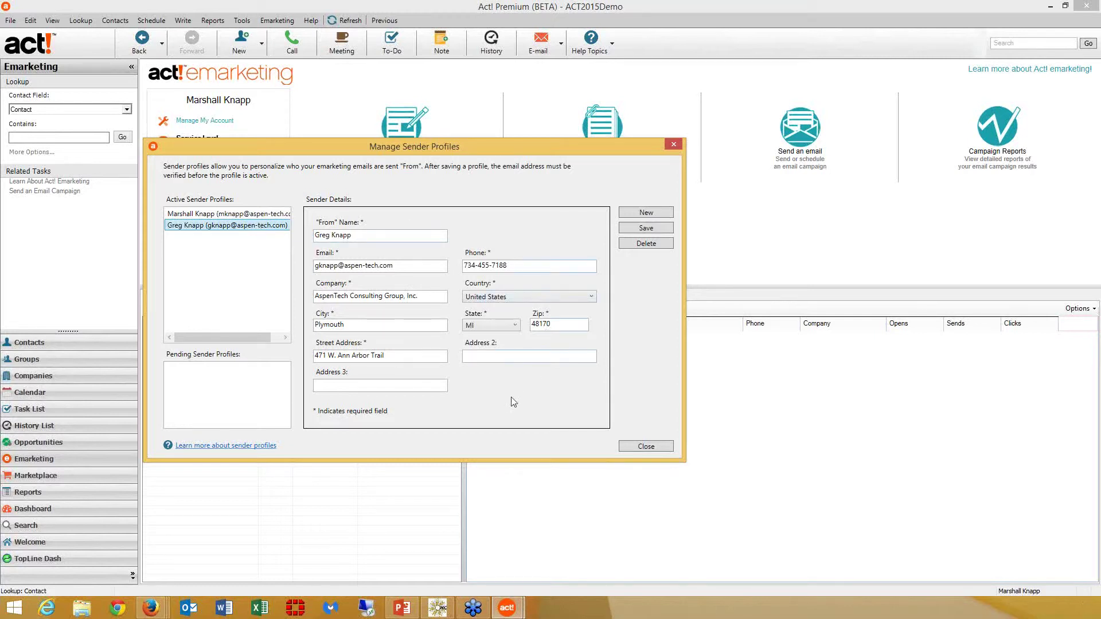
click(659, 448)
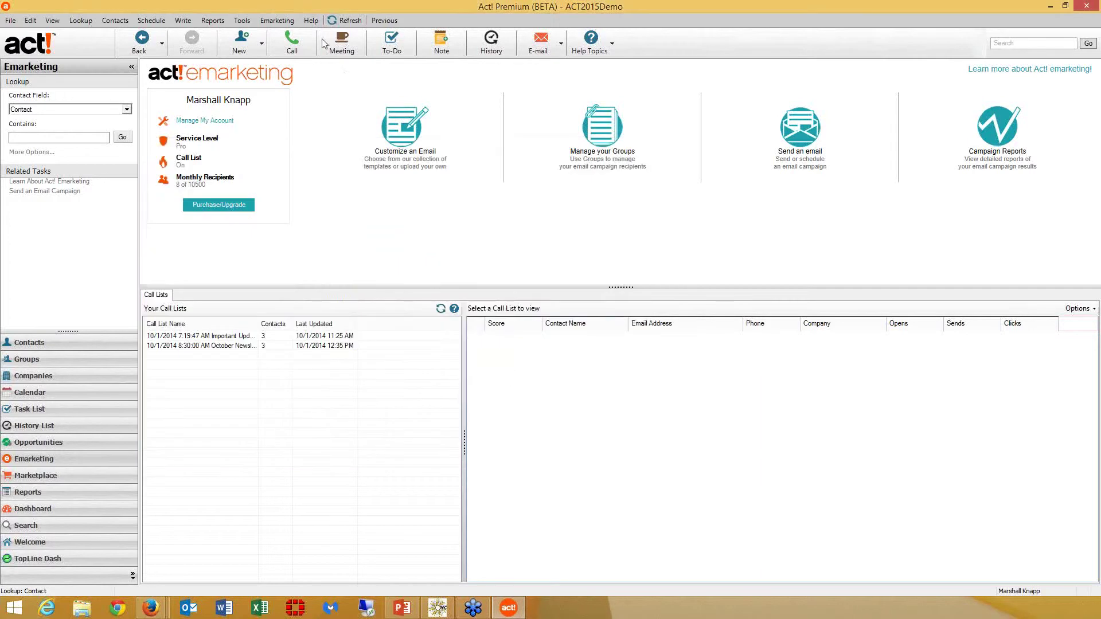
Check the Send From profiles in the email campaign dialog, cancel it, and launch Customize an Email
click(277, 20)
click(288, 36)
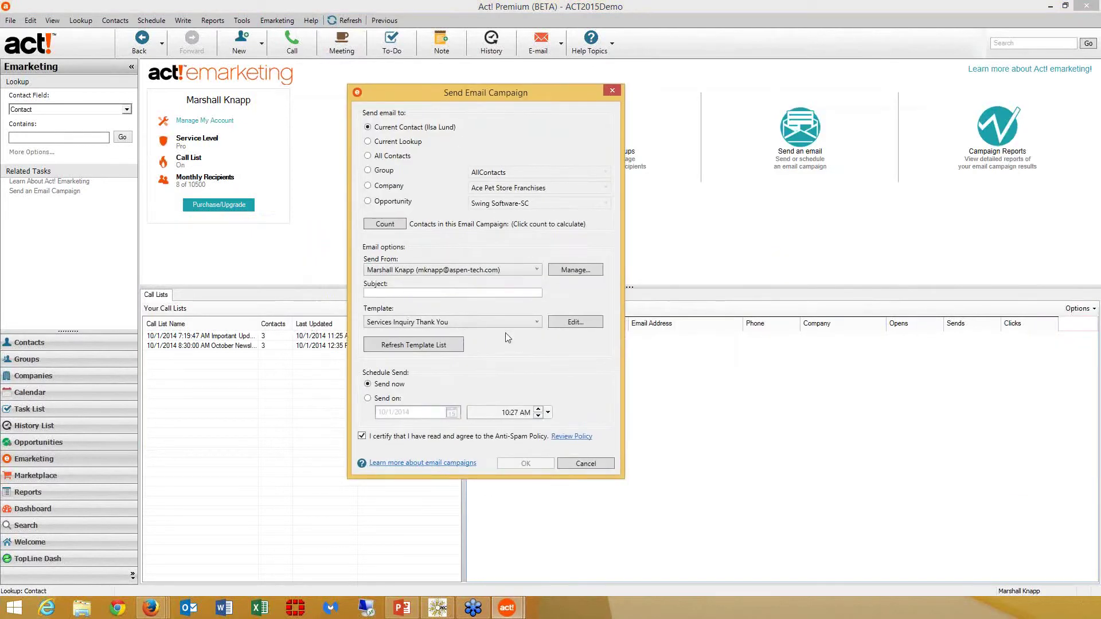
click(485, 270)
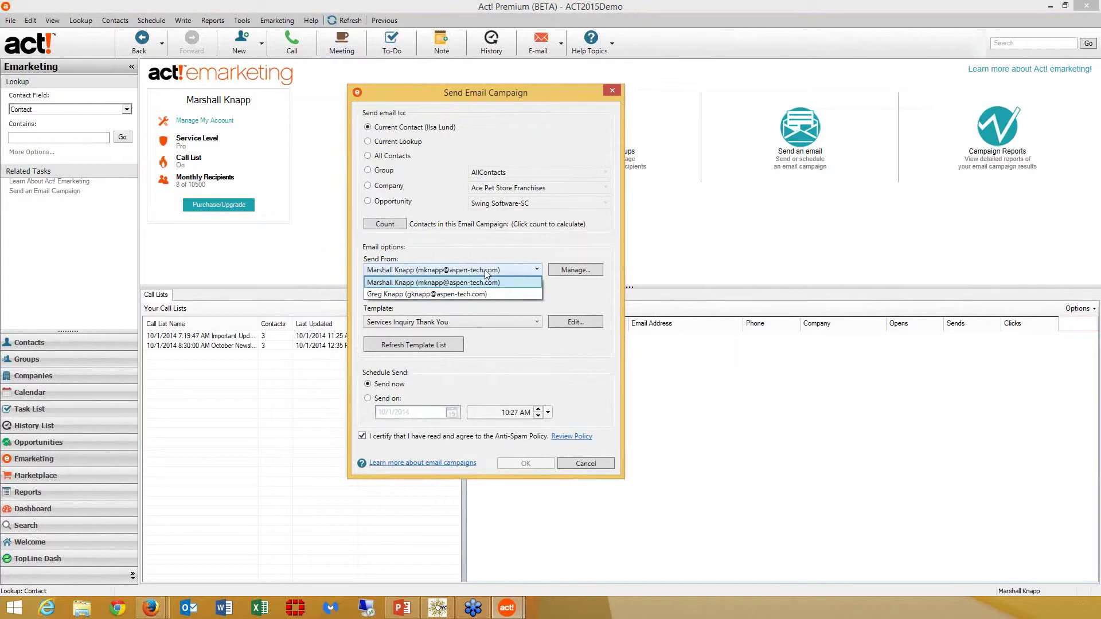
click(484, 269)
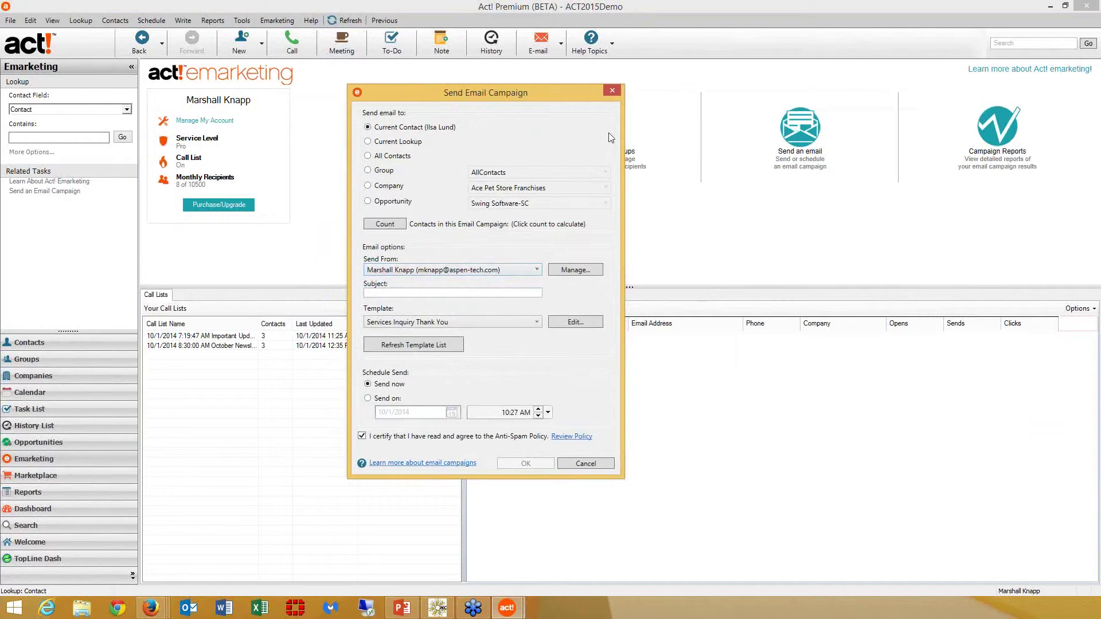
click(611, 91)
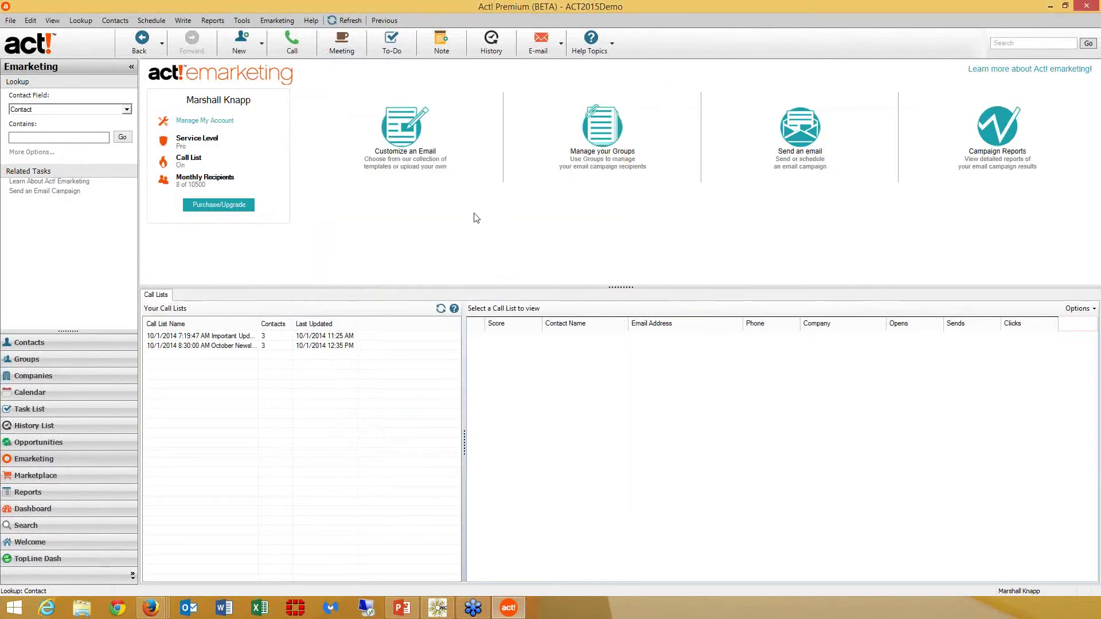
click(401, 153)
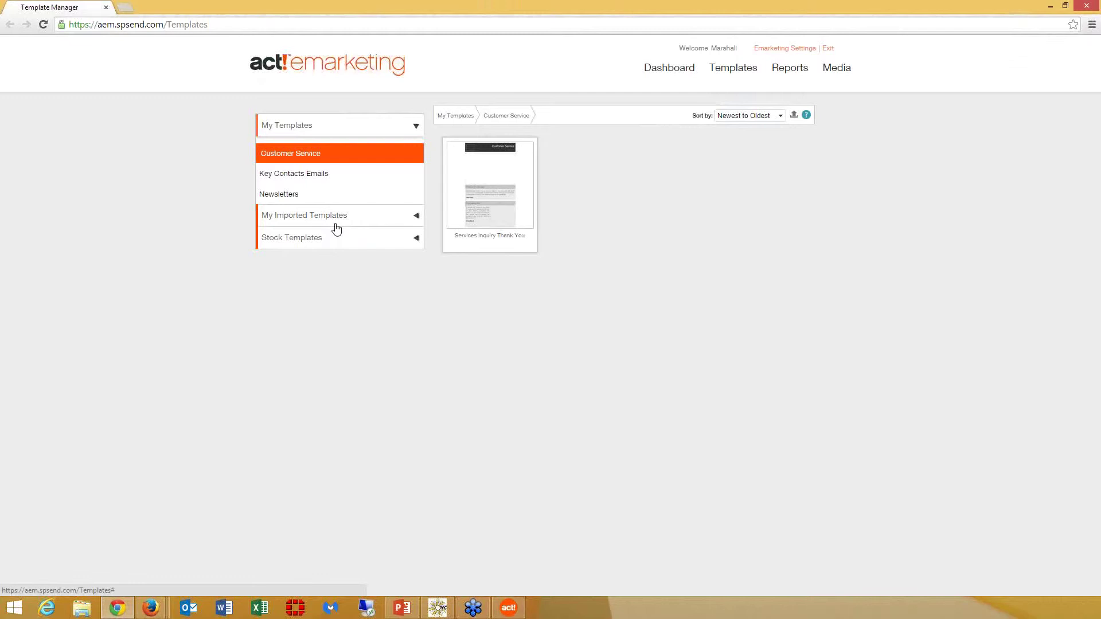
Browse the Arts, Entertainment stock templates
click(334, 246)
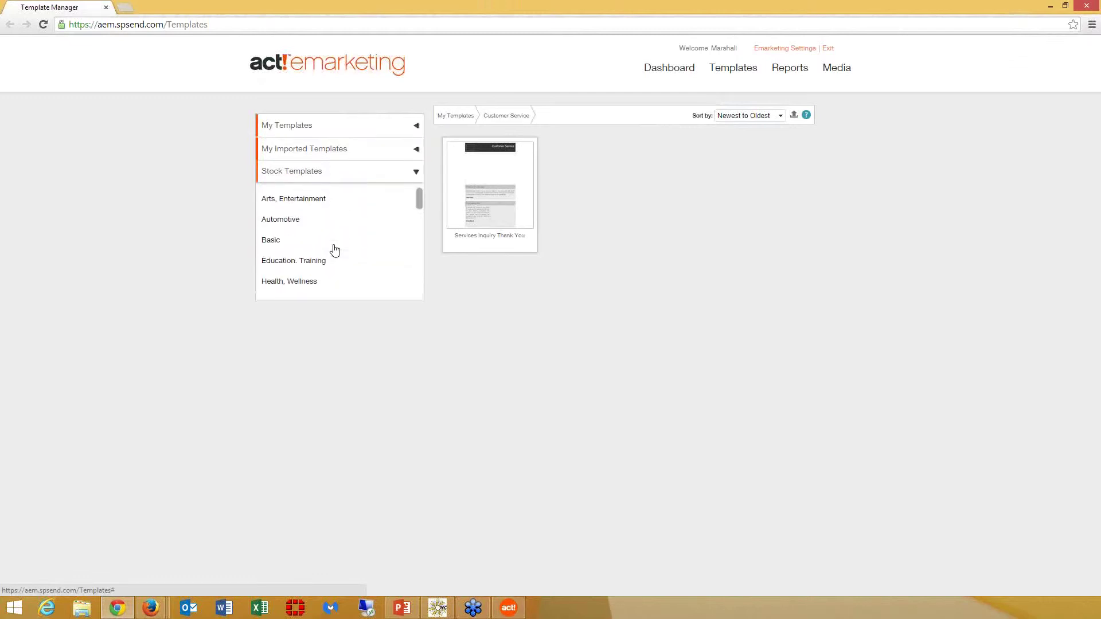
click(346, 202)
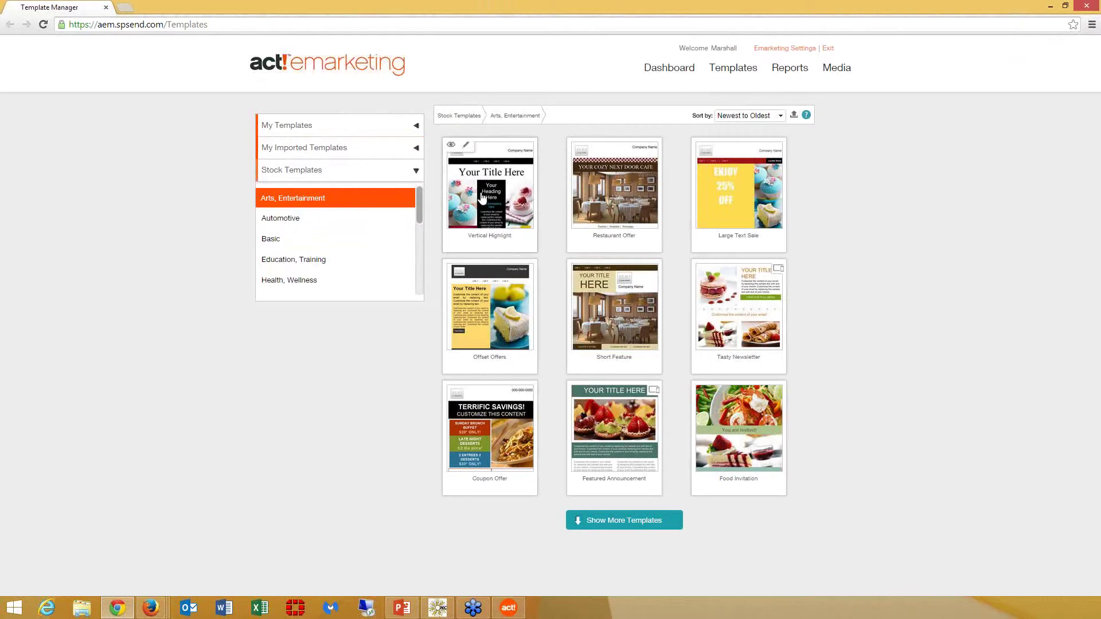
mouse_move(521, 308)
scroll(414, 225, down, 3)
mouse_move(426, 252)
mouse_down()
mouse_move(425, 281)
mouse_move(420, 208)
mouse_up()
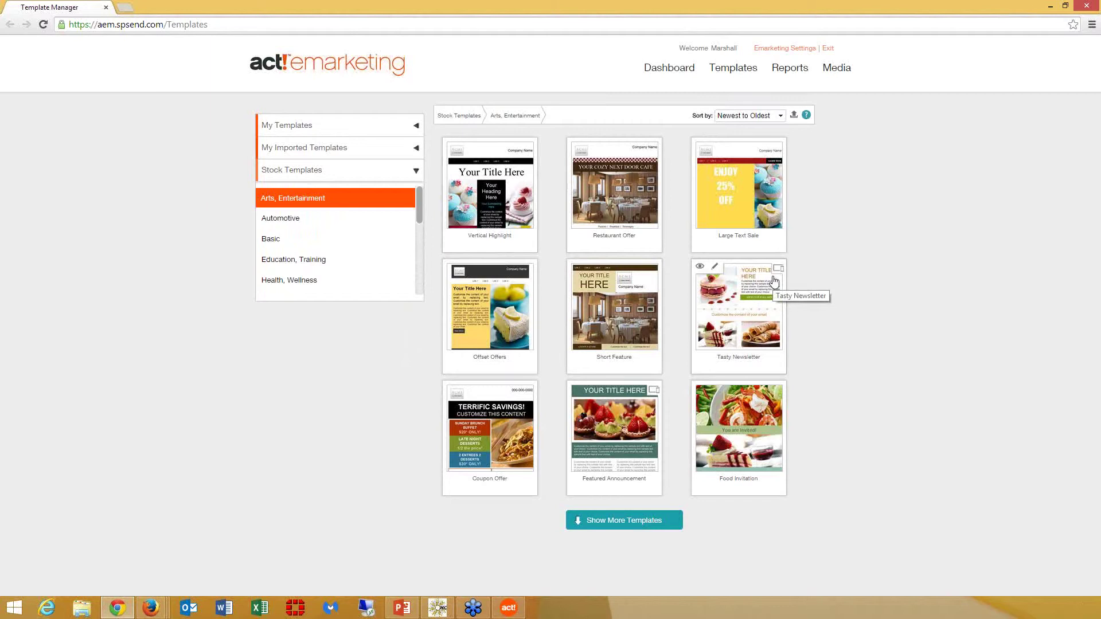
Open Newsletter - October 2014 from My Templates > Newsletters in the Template Builder
click(315, 134)
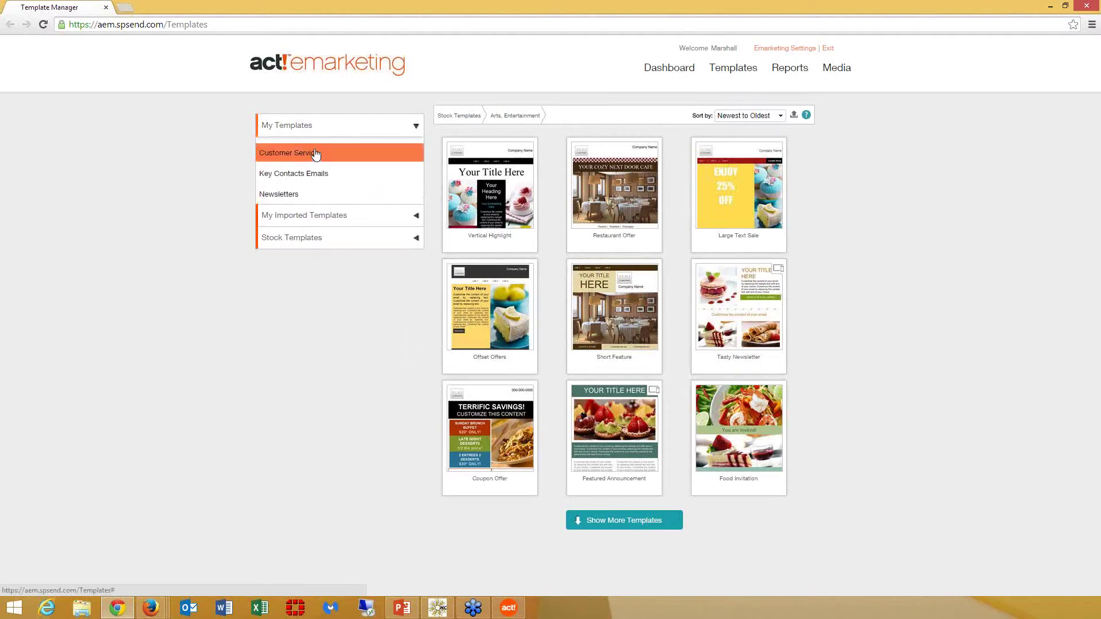
click(301, 198)
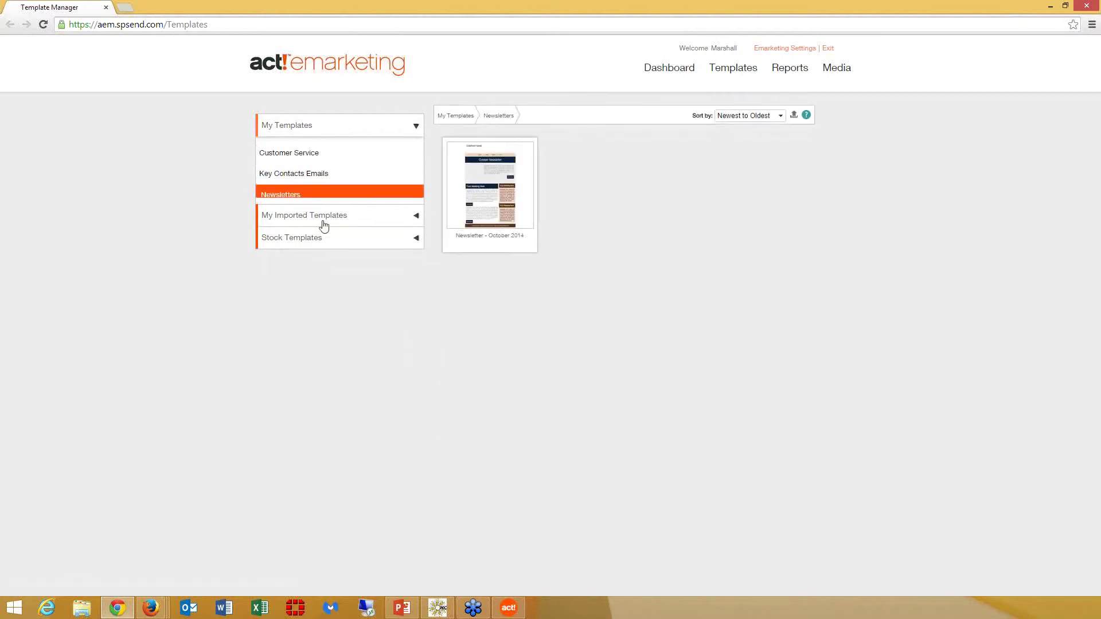
click(518, 208)
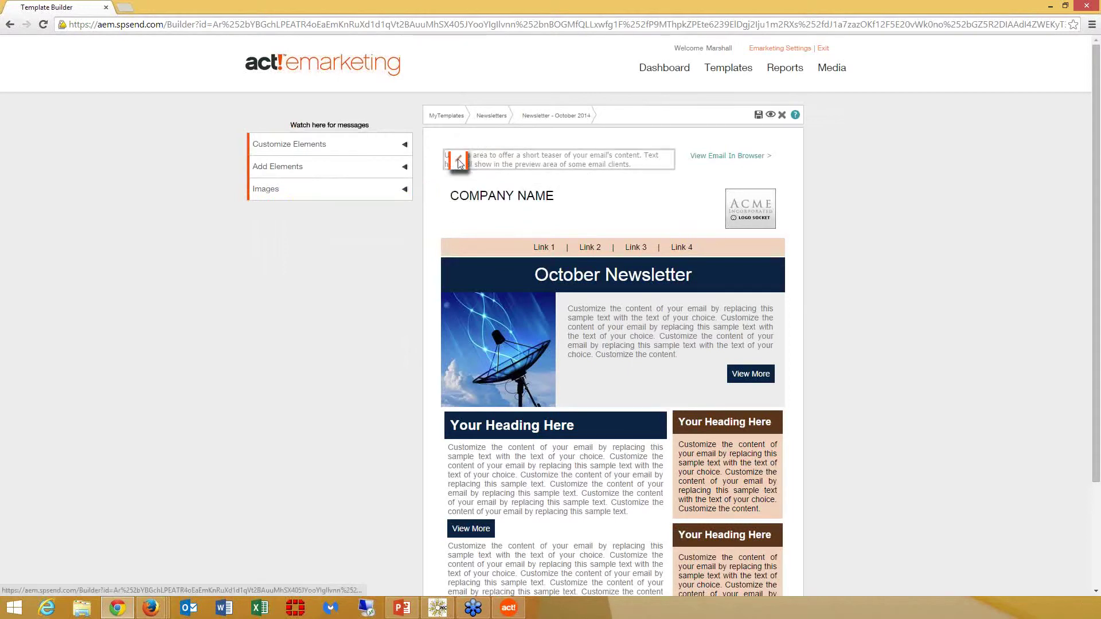
click(458, 158)
drag(564, 290, 398, 273)
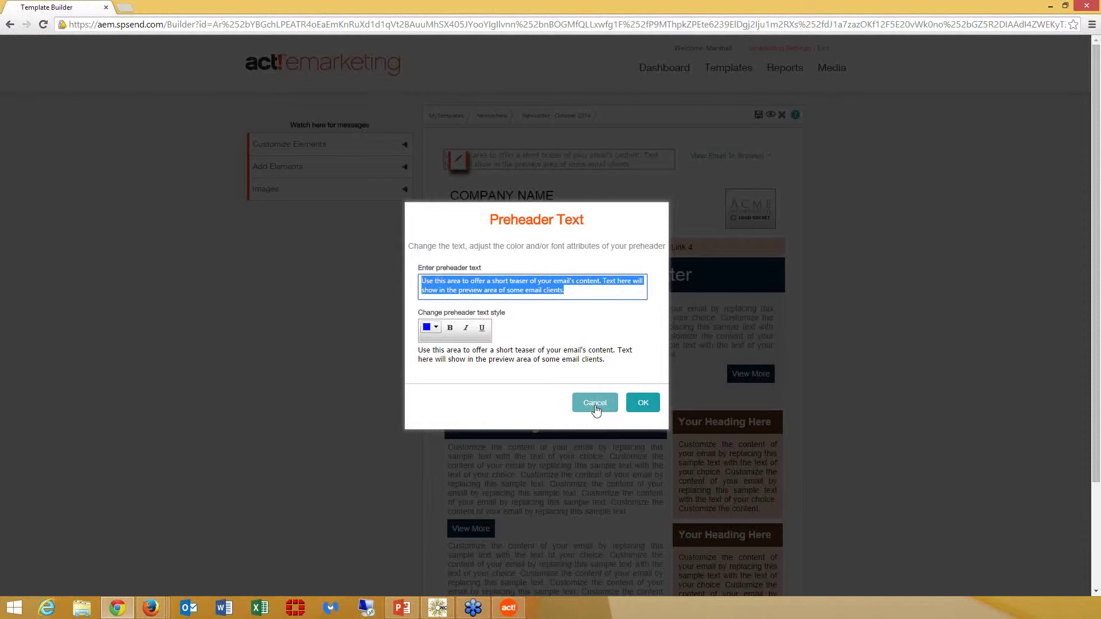
click(595, 405)
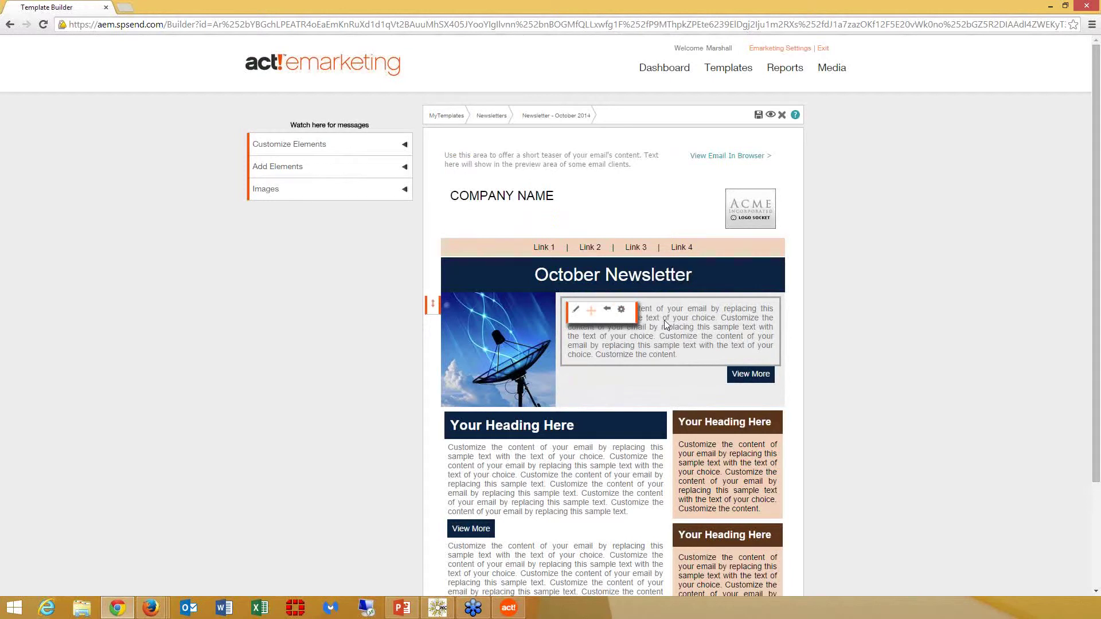
mouse_move(761, 214)
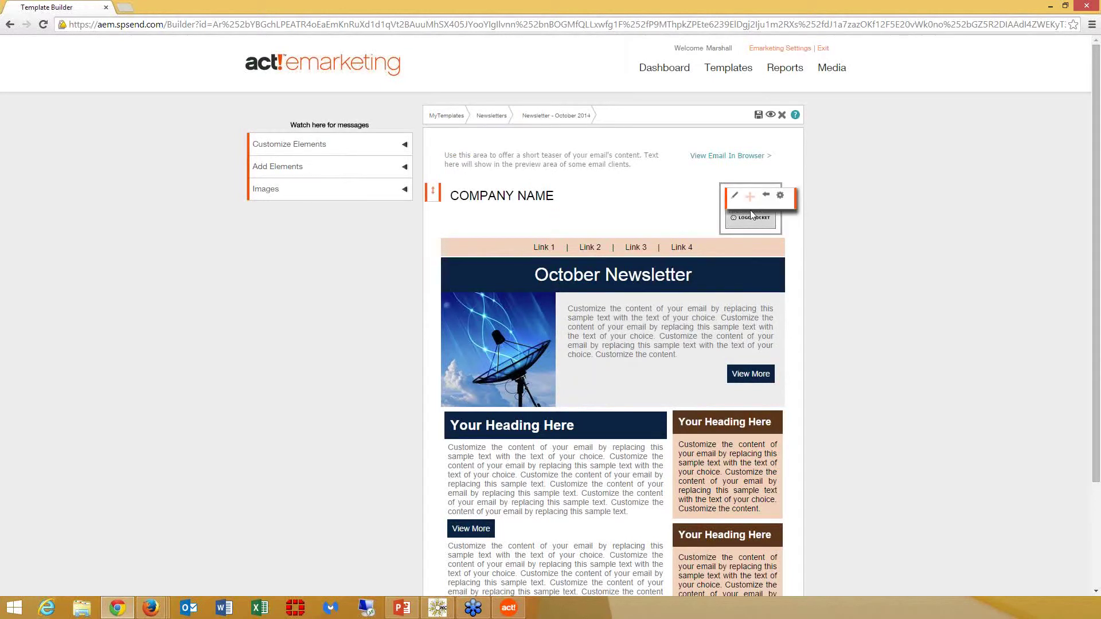
click(735, 197)
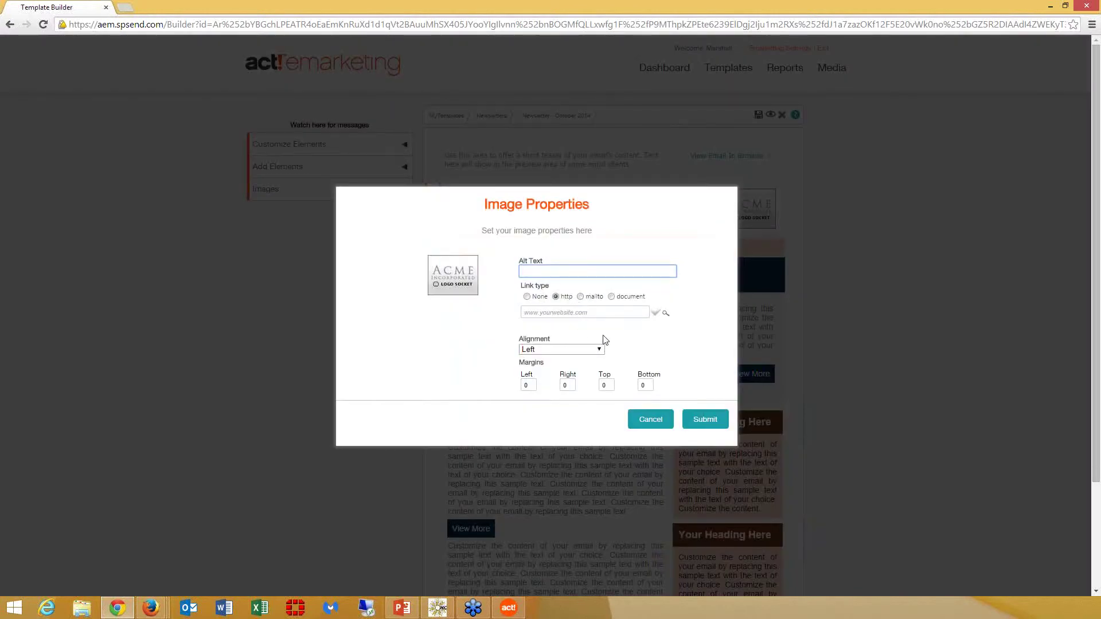
click(657, 422)
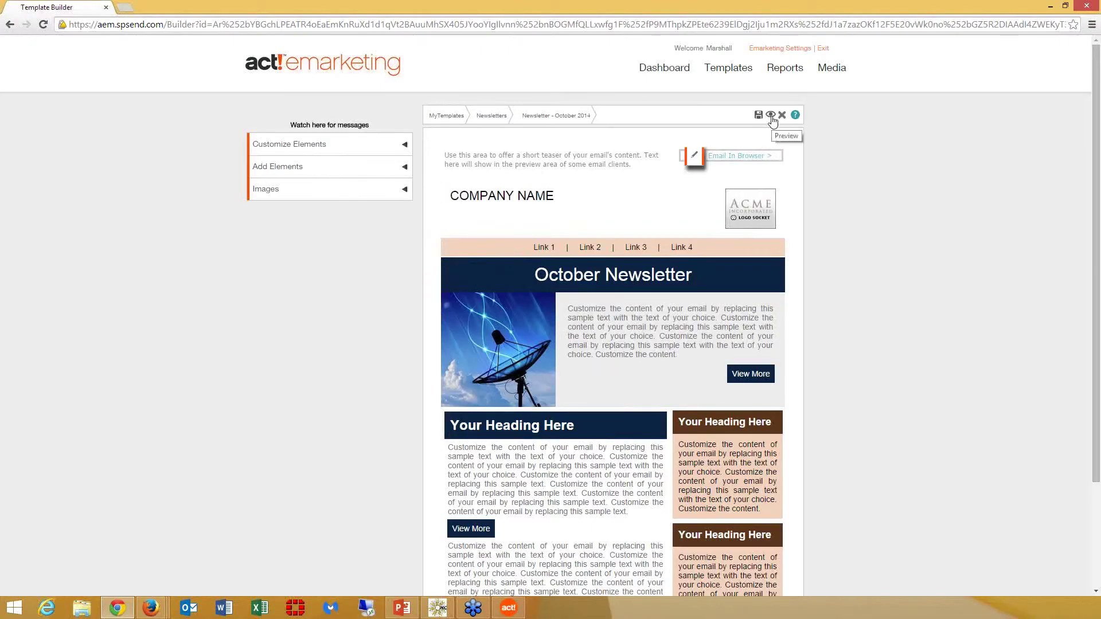
Preview the newsletter template, test its View Email In Browser link, and close the preview
click(771, 115)
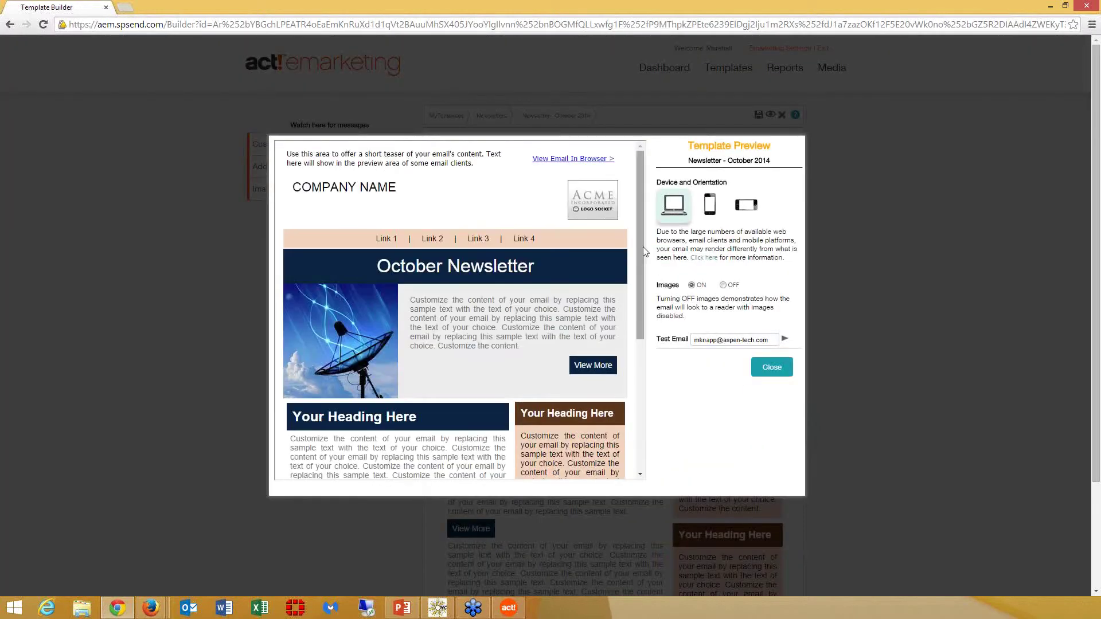
drag(643, 254, 629, 215)
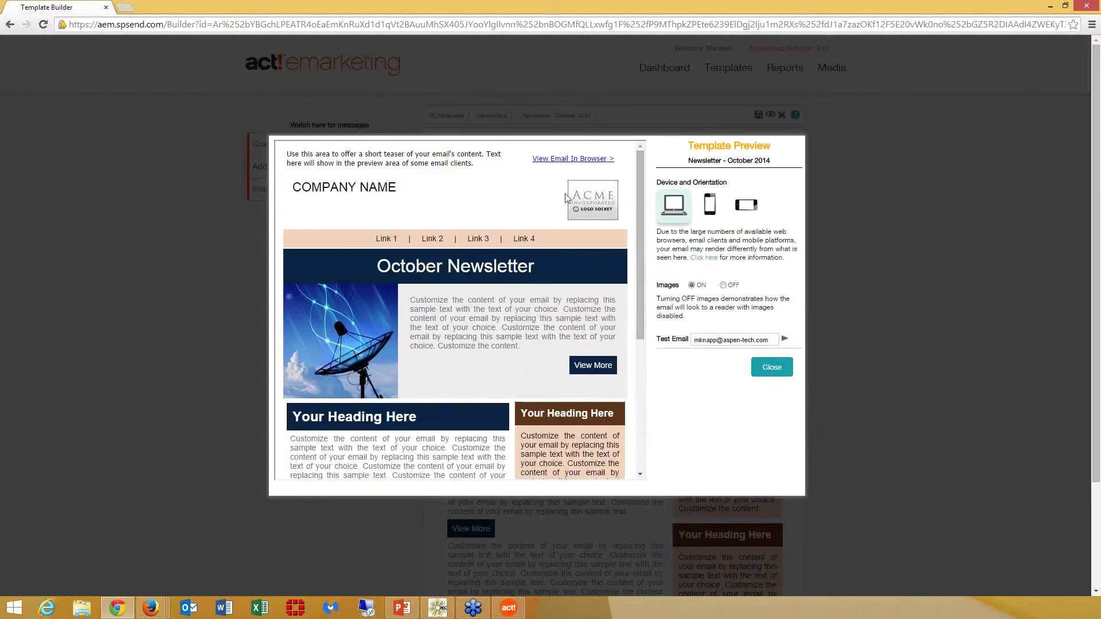
click(565, 161)
click(626, 114)
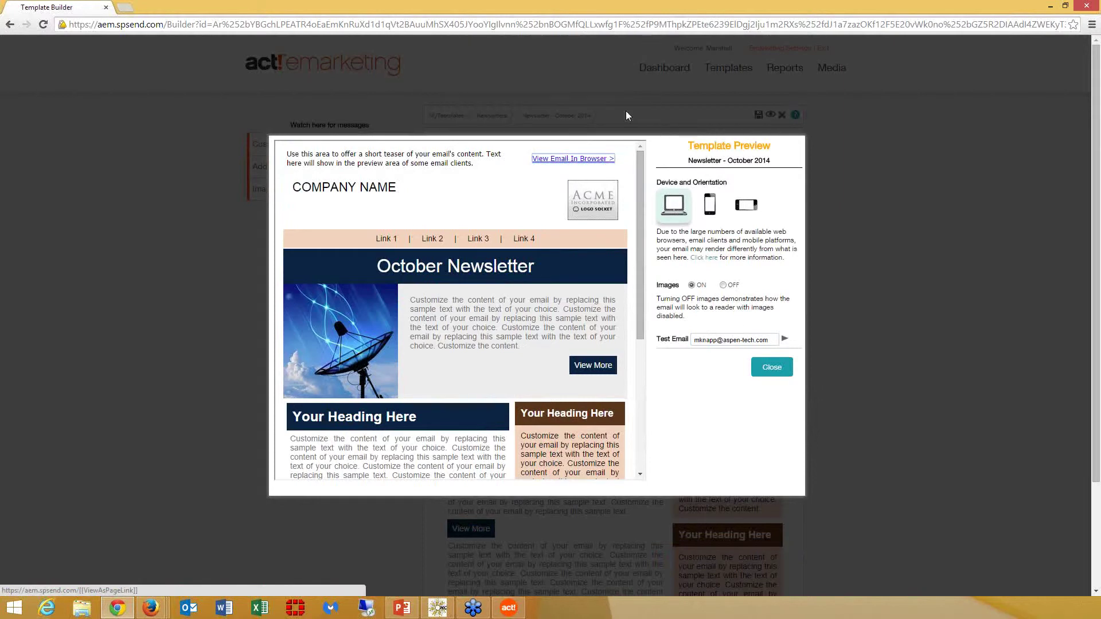
click(771, 367)
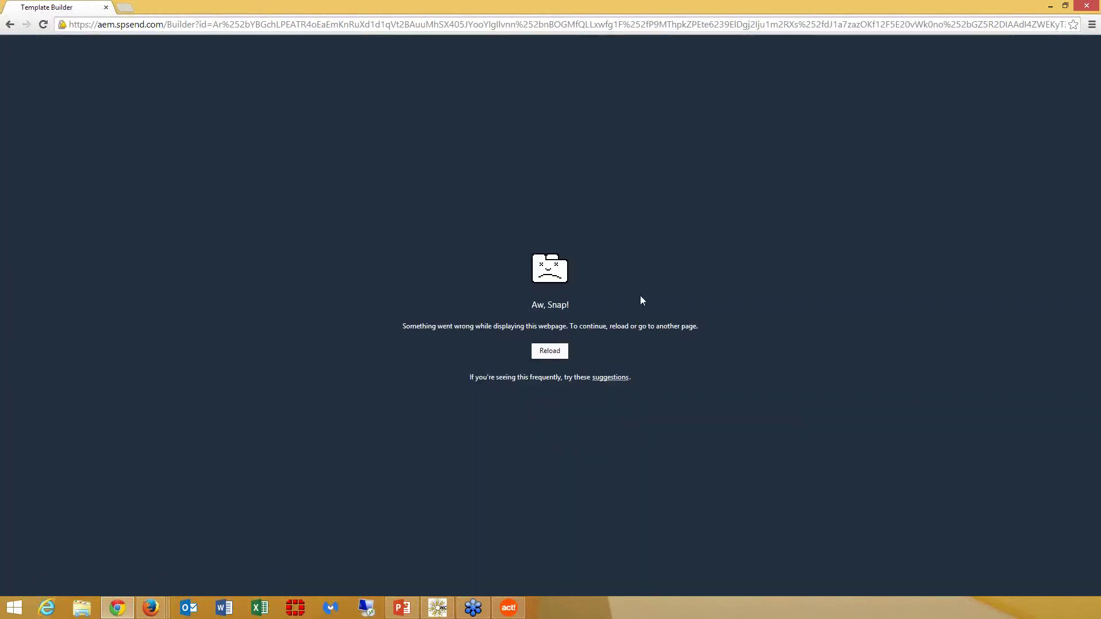
Reload the crashed editor, retest the inactive view-in-browser link, and close the browser window
click(561, 351)
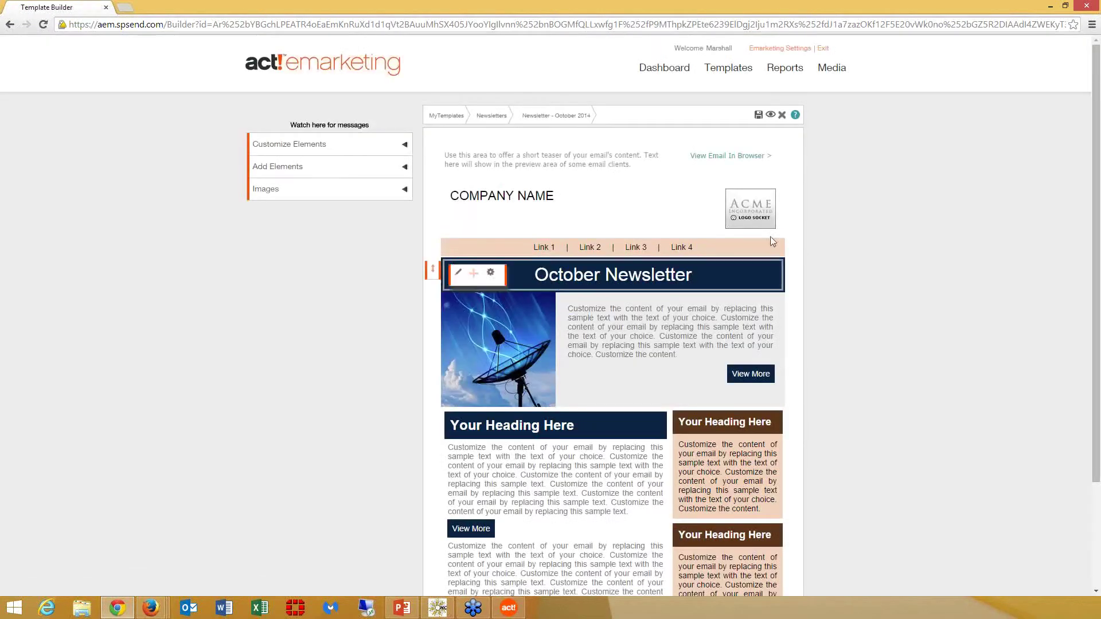
click(739, 161)
click(646, 353)
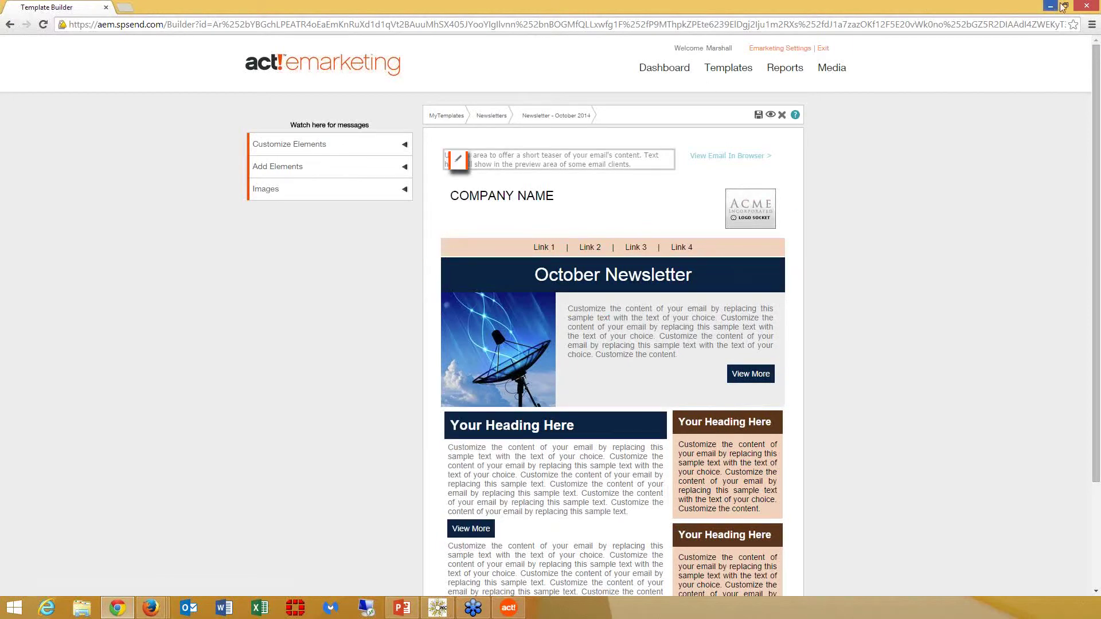
click(1077, 10)
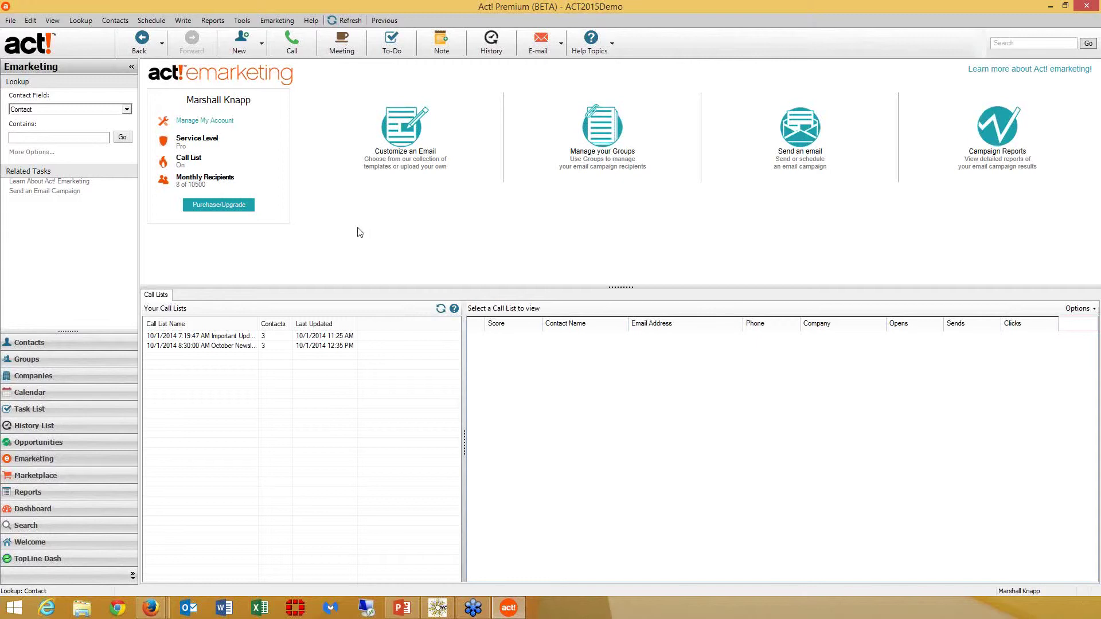
Address a campaign to Key Contacts from another sender, subject 'October Newsletter Part II', Newsletter - October 2014 template
click(277, 20)
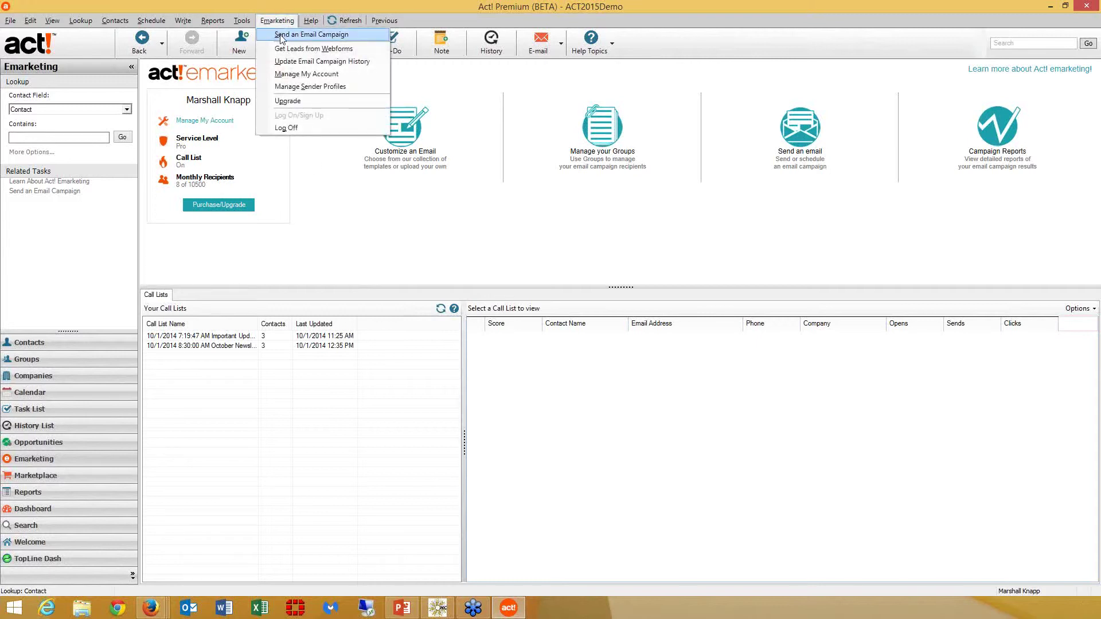
click(281, 35)
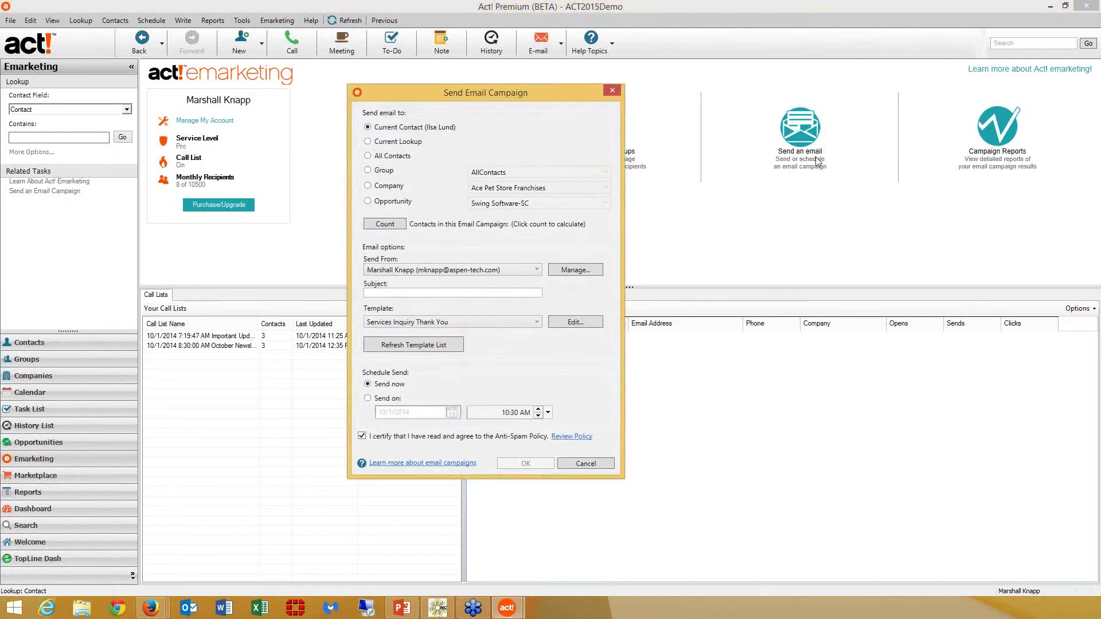
click(368, 171)
click(558, 171)
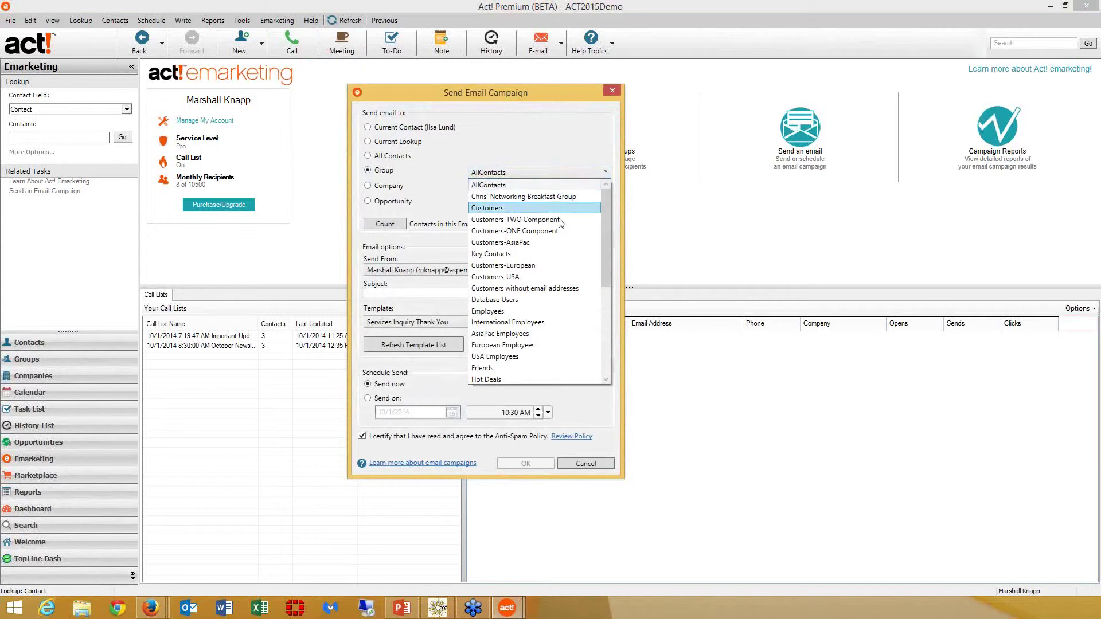
click(559, 253)
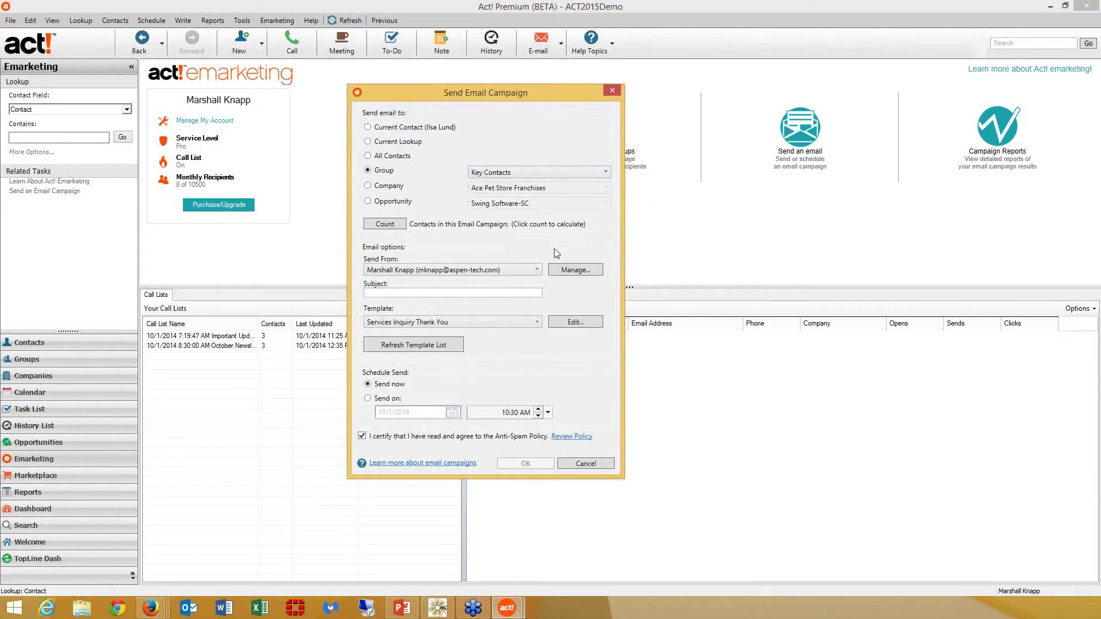
click(507, 271)
click(504, 291)
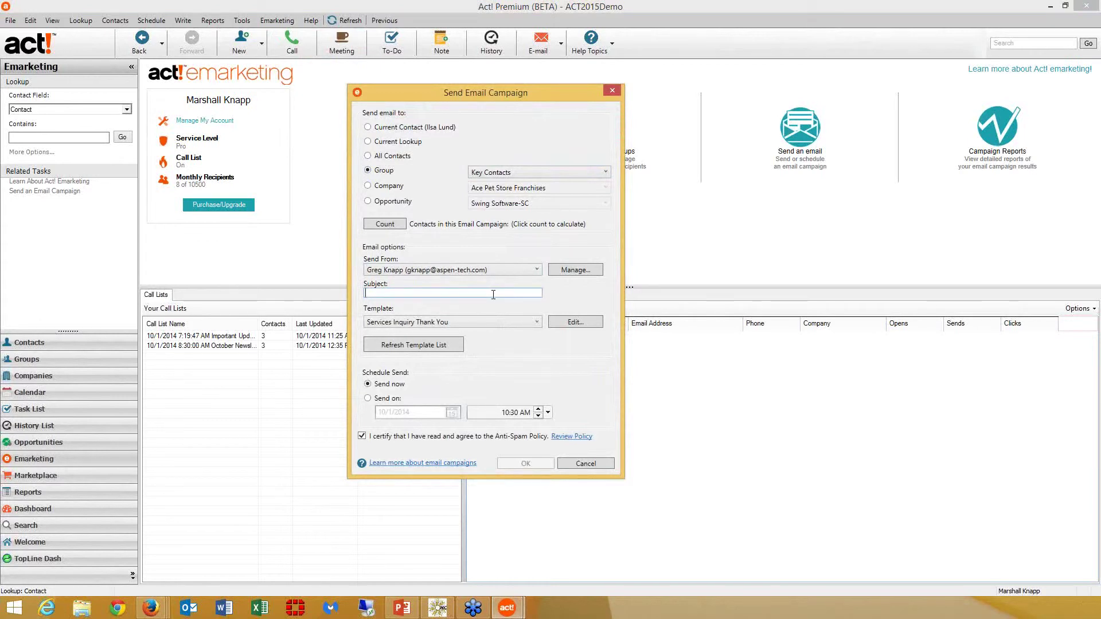
text(Octobe)
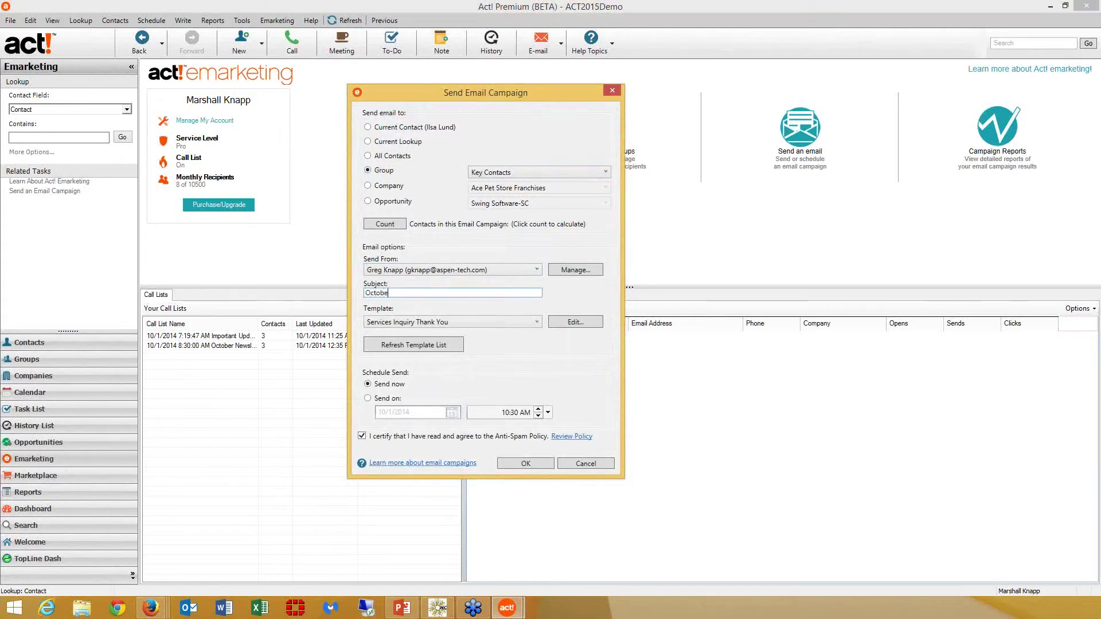
text(r Newsletter Part II)
click(481, 320)
click(487, 356)
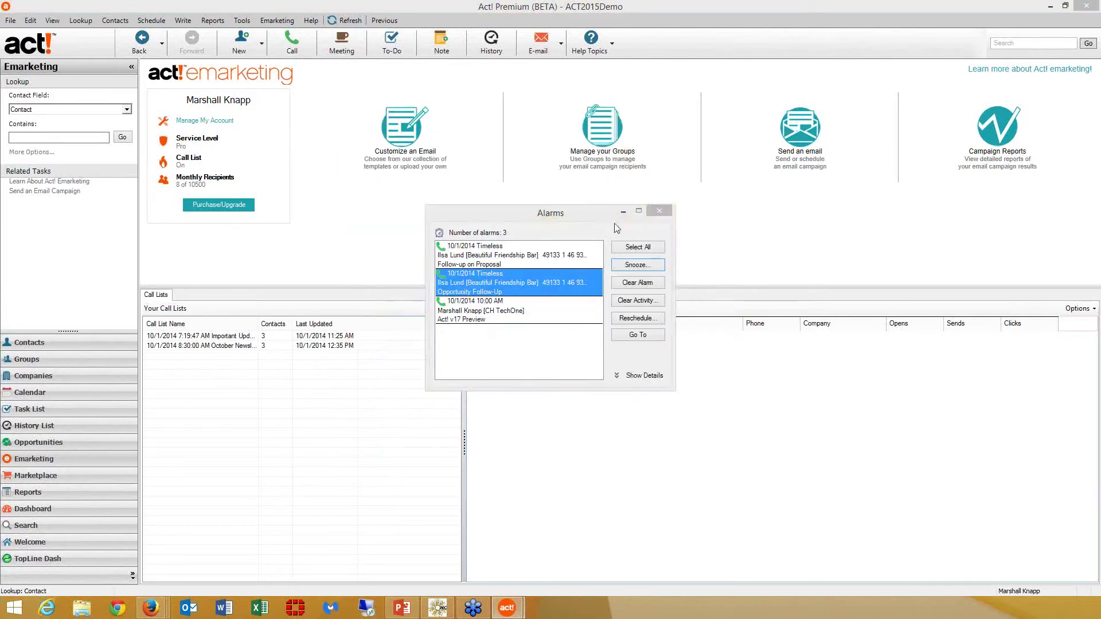
Send the October Newsletter Part II campaign to its 8 contacts and minimize the Alarms window
mouse_move(506, 610)
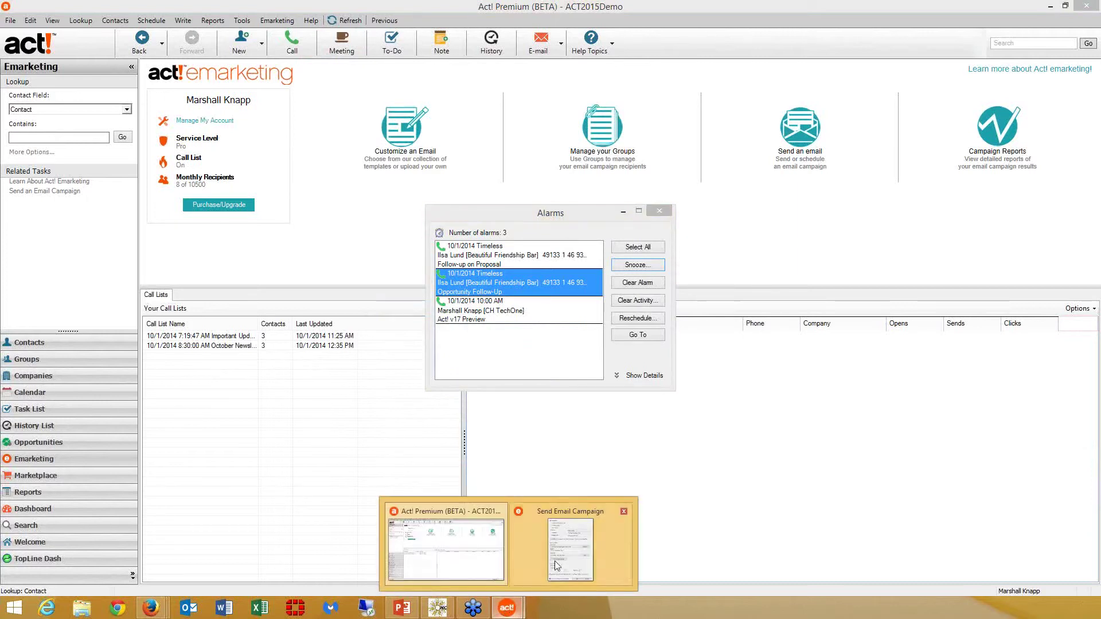
click(551, 563)
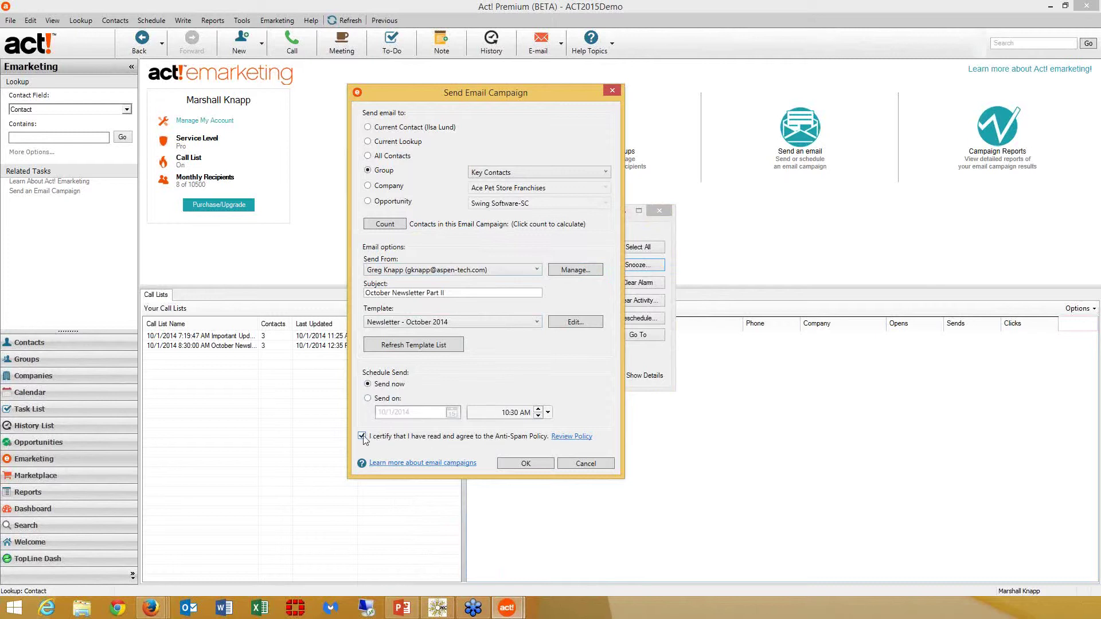
click(524, 464)
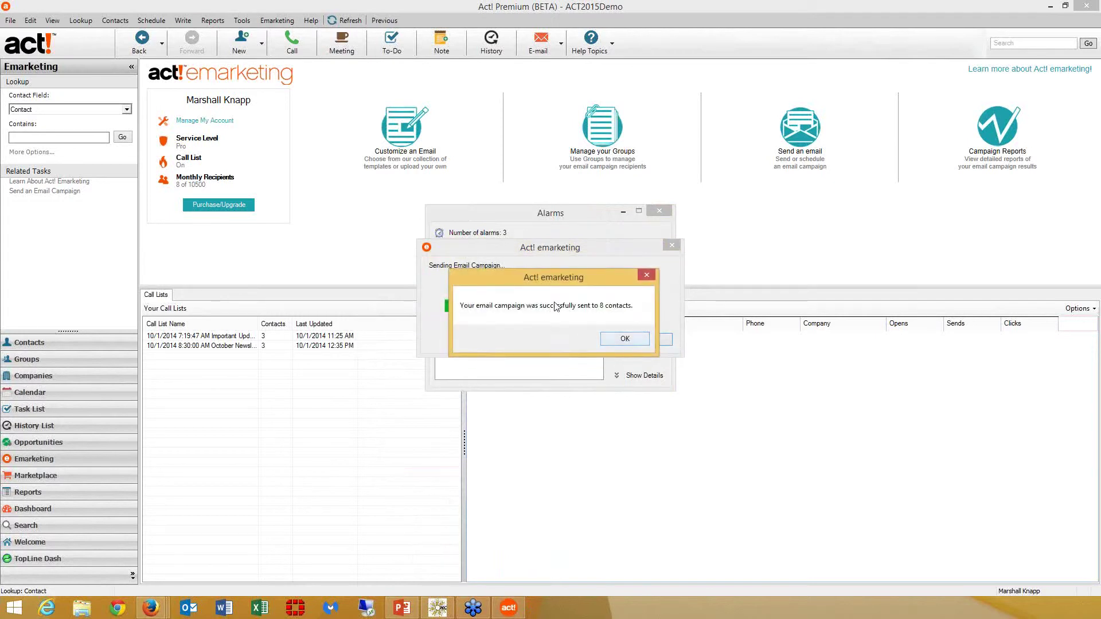
click(621, 340)
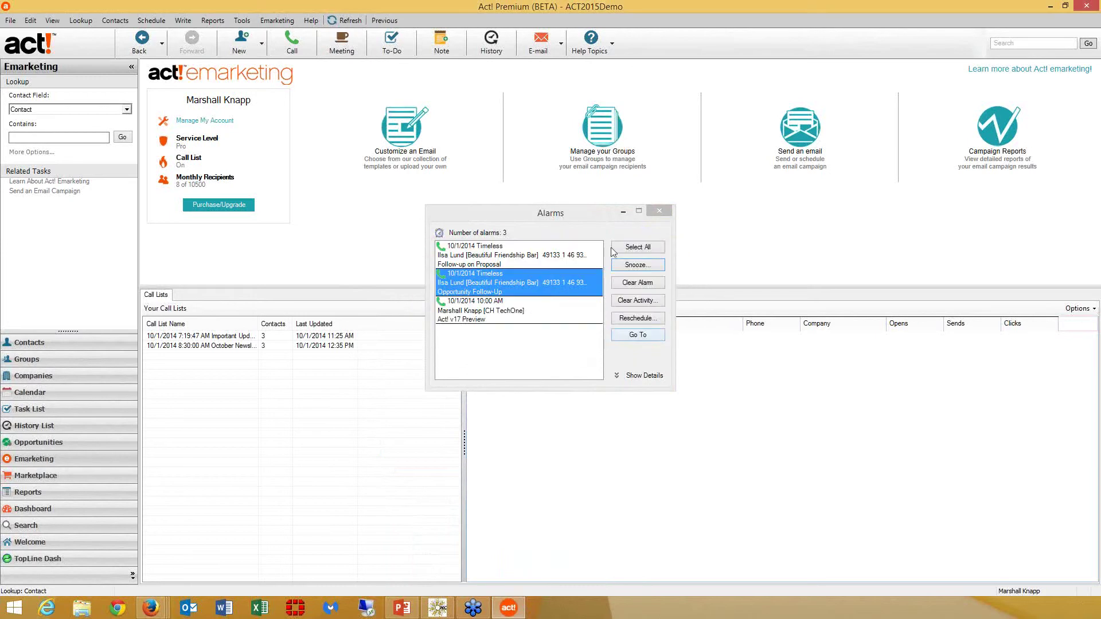
click(622, 212)
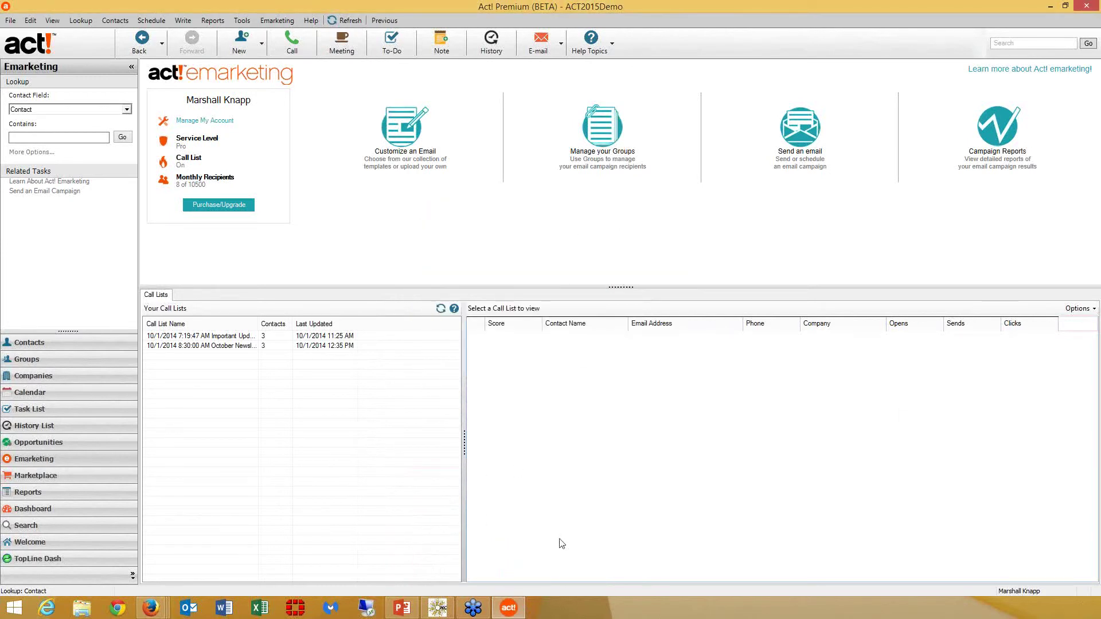
click(163, 612)
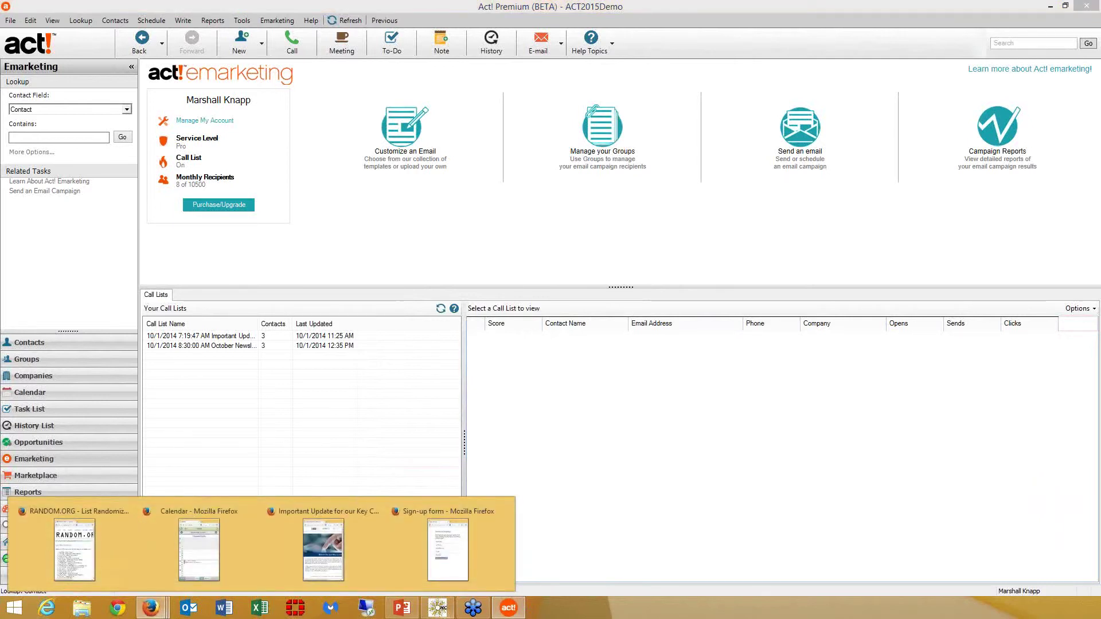
click(92, 613)
drag(482, 119, 1100, 107)
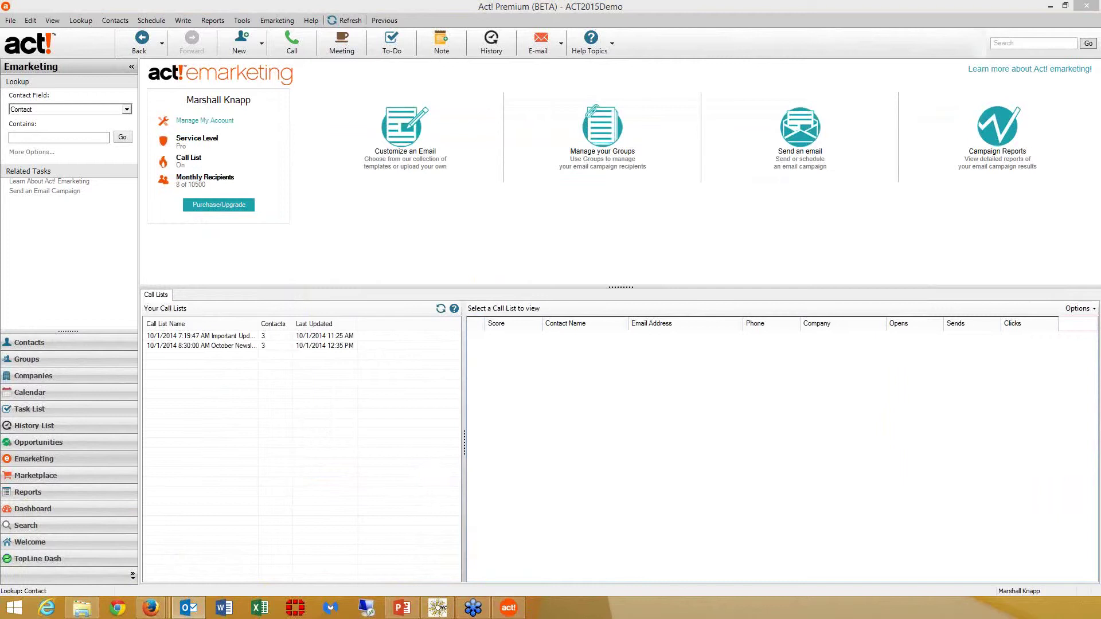
drag(381, 172, 367, 98)
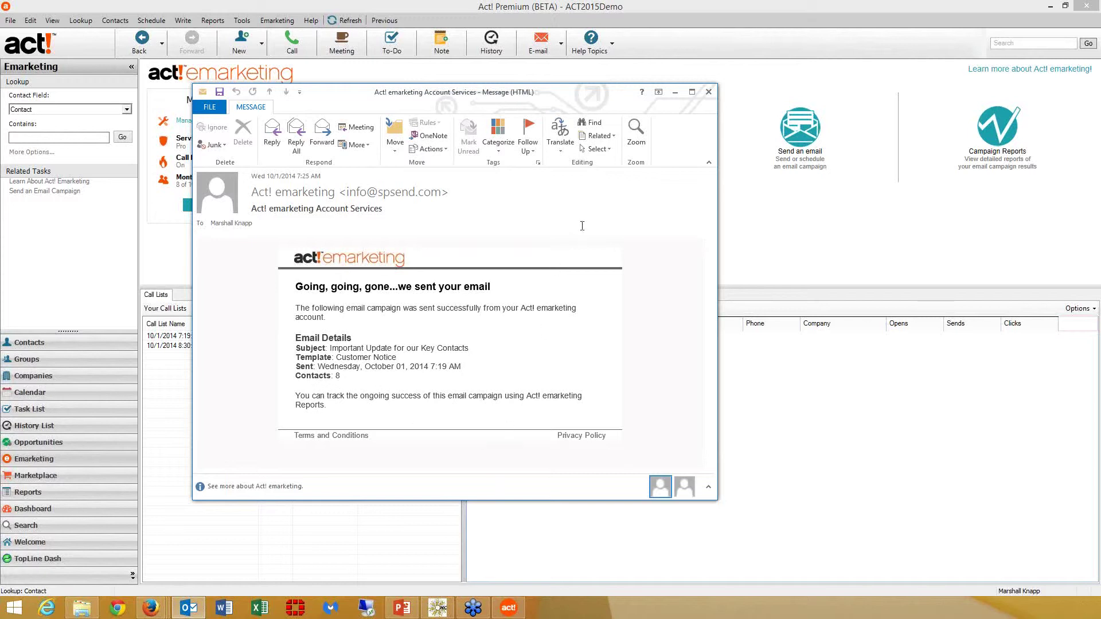
Close the Account Services confirmation and view the Important Update campaign email as a web page
click(708, 93)
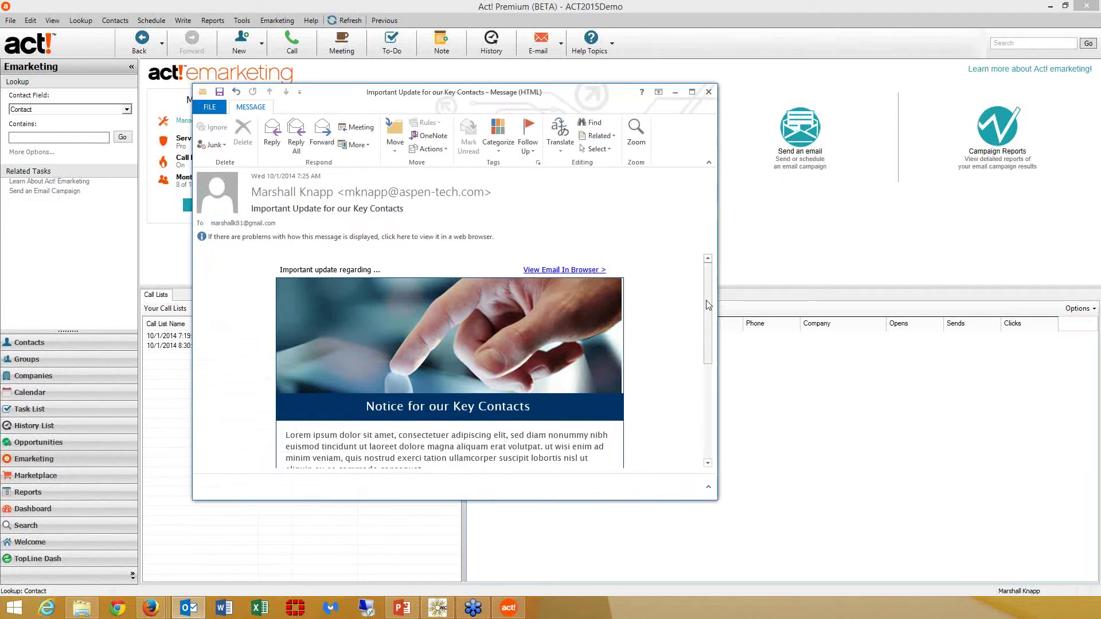
drag(709, 305, 719, 377)
scroll(720, 381, up, 5)
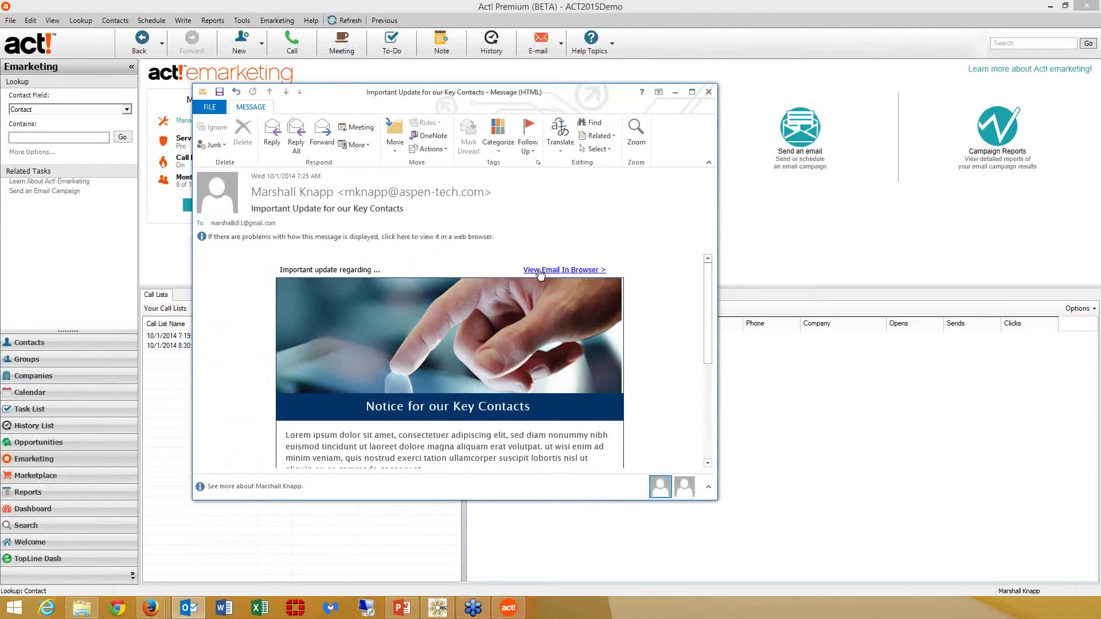
click(539, 271)
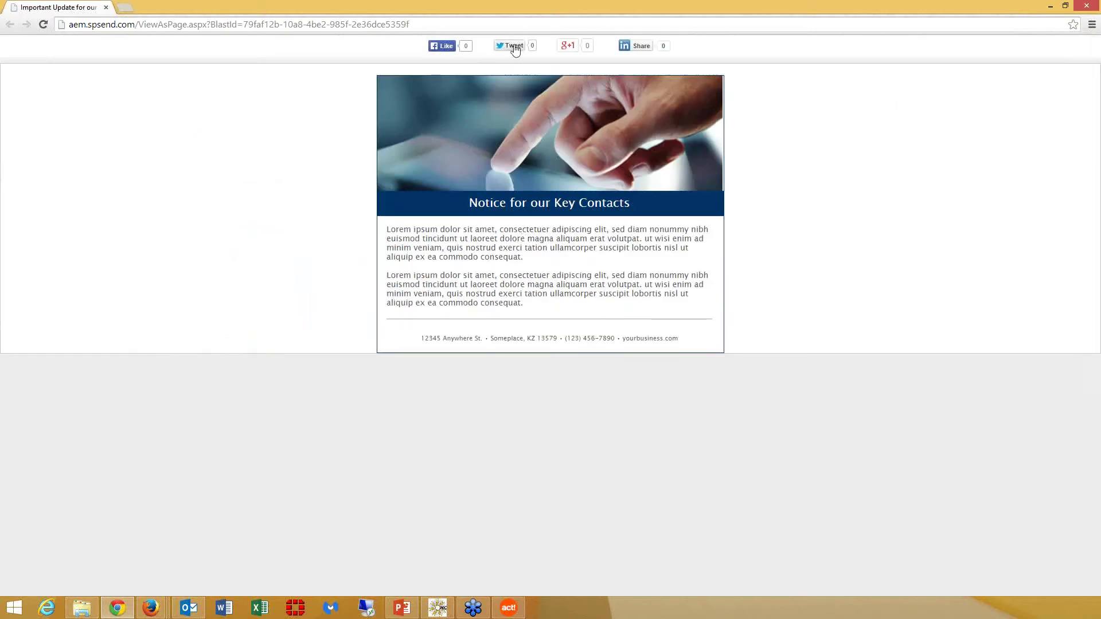
Inspect the Like, Tweet and +1 sharing buttons on the Notice for our Key Contacts page
mouse_move(569, 52)
Close the web copy, scroll to the email's Share button and footer, then close the Outlook message
click(1085, 7)
scroll(704, 394, down, 5)
scroll(703, 394, down, 1)
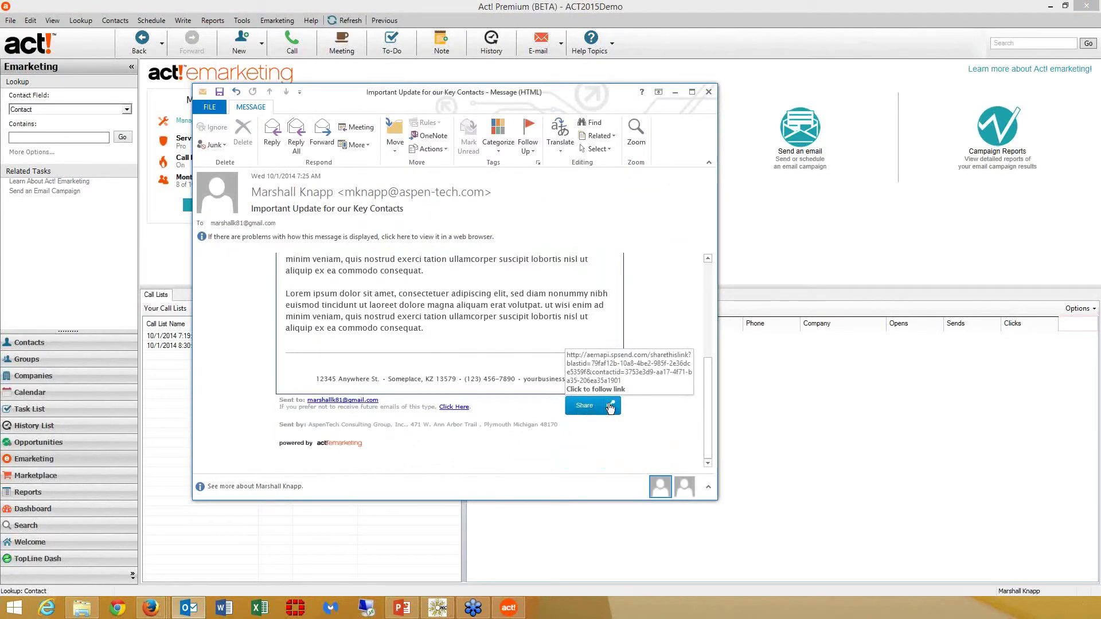
click(709, 93)
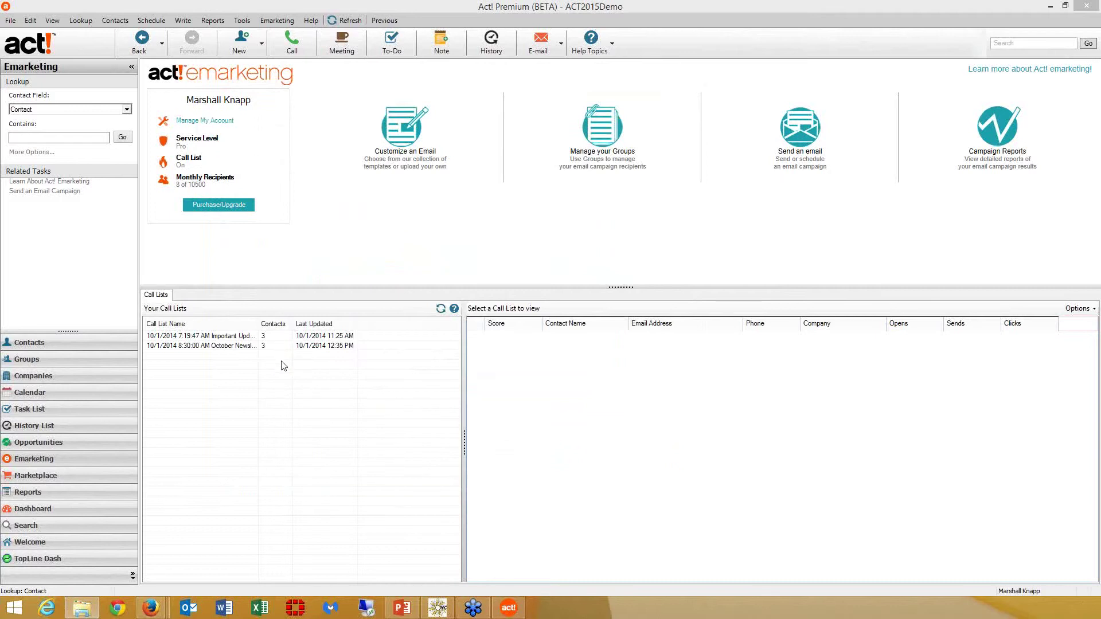
Refresh the call lists and open the ABC Corporation president's record from the Important Update list
click(439, 309)
click(439, 310)
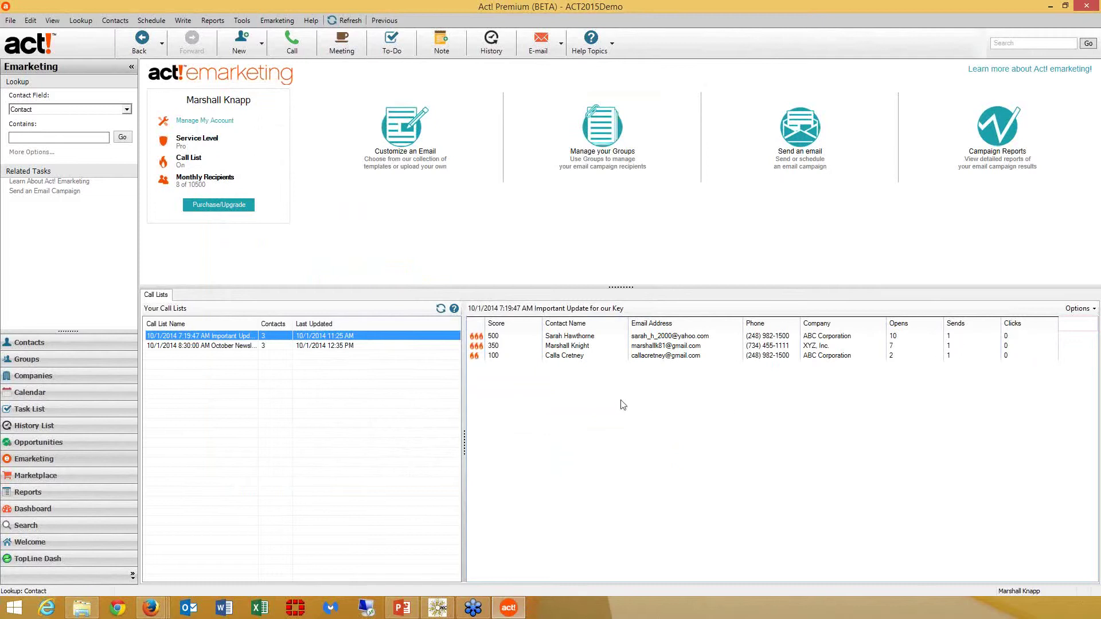
click(579, 338)
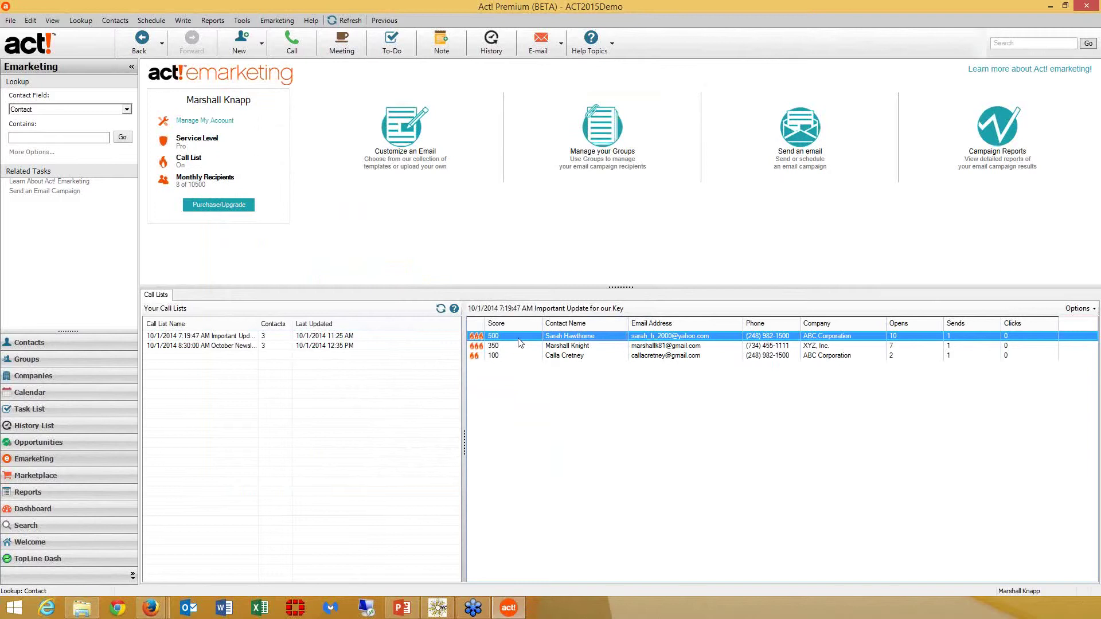
double_click(518, 339)
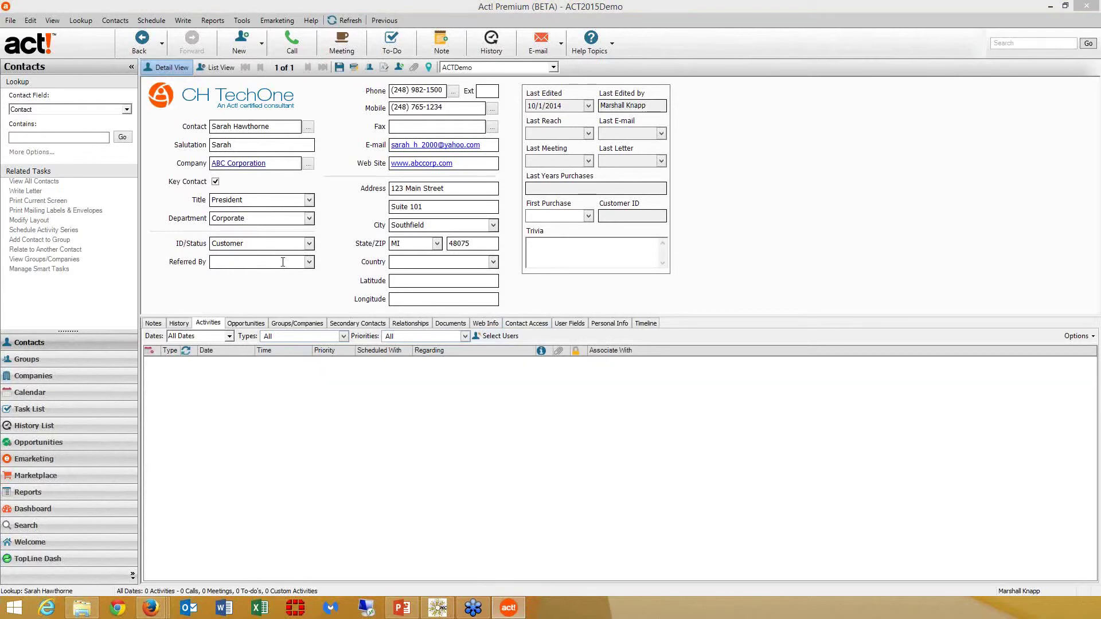
Go back to the Emarketing dashboard, select the Important Update call list, and open Campaign Reports
click(84, 480)
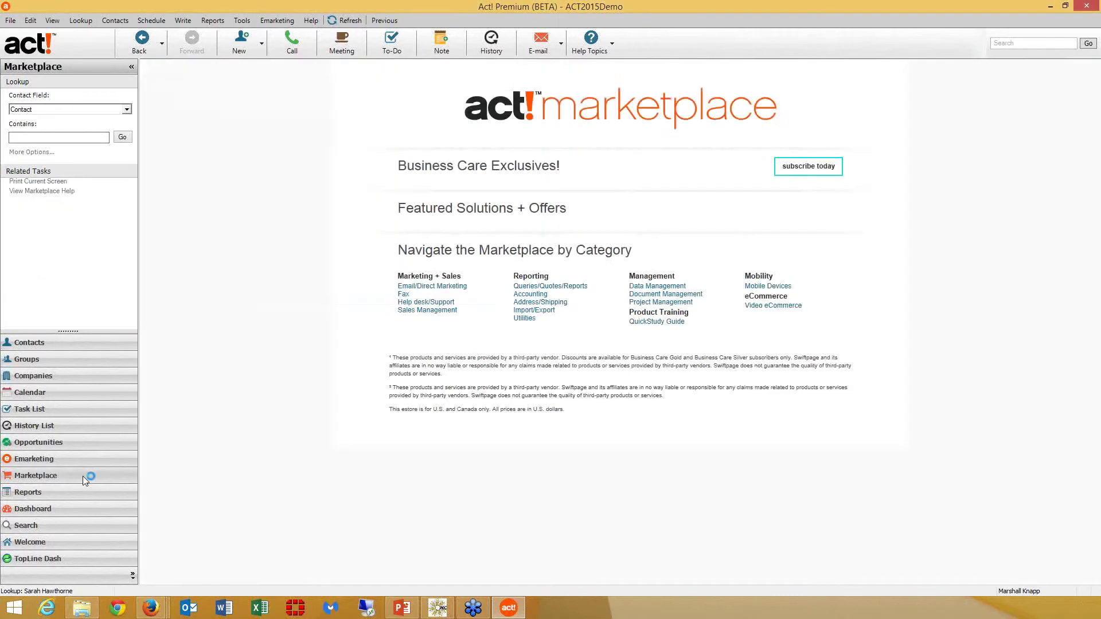
click(87, 457)
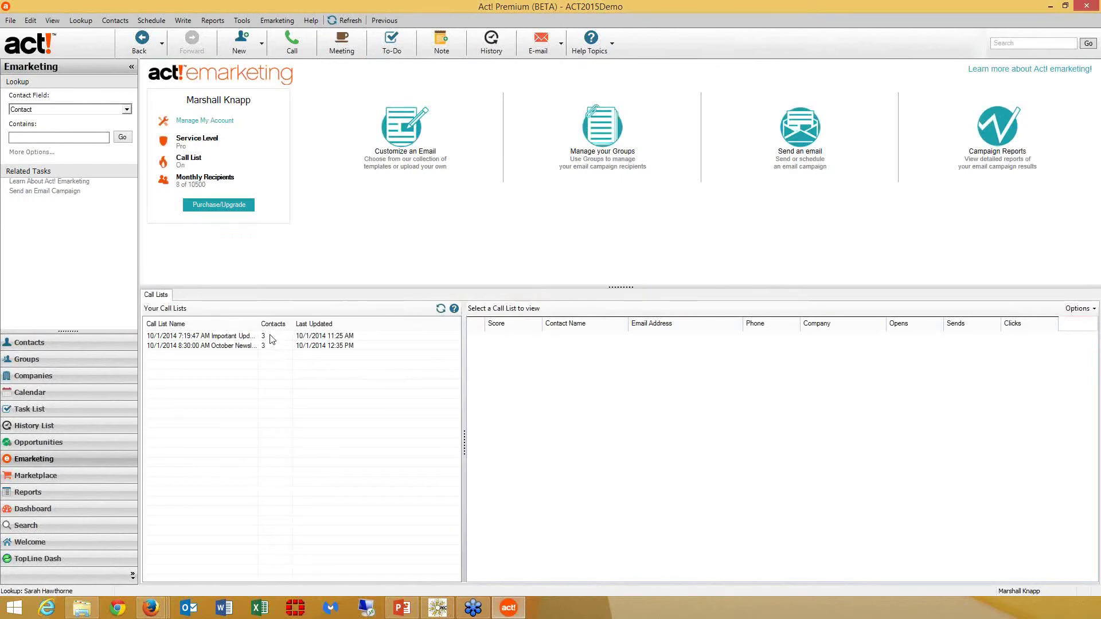
click(270, 336)
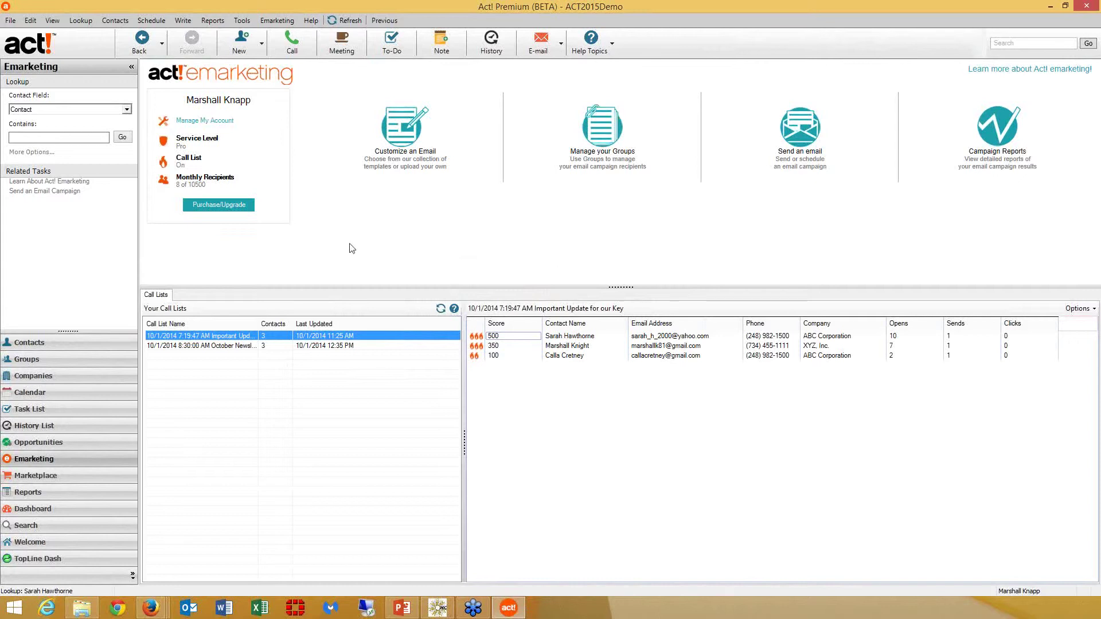
click(1010, 141)
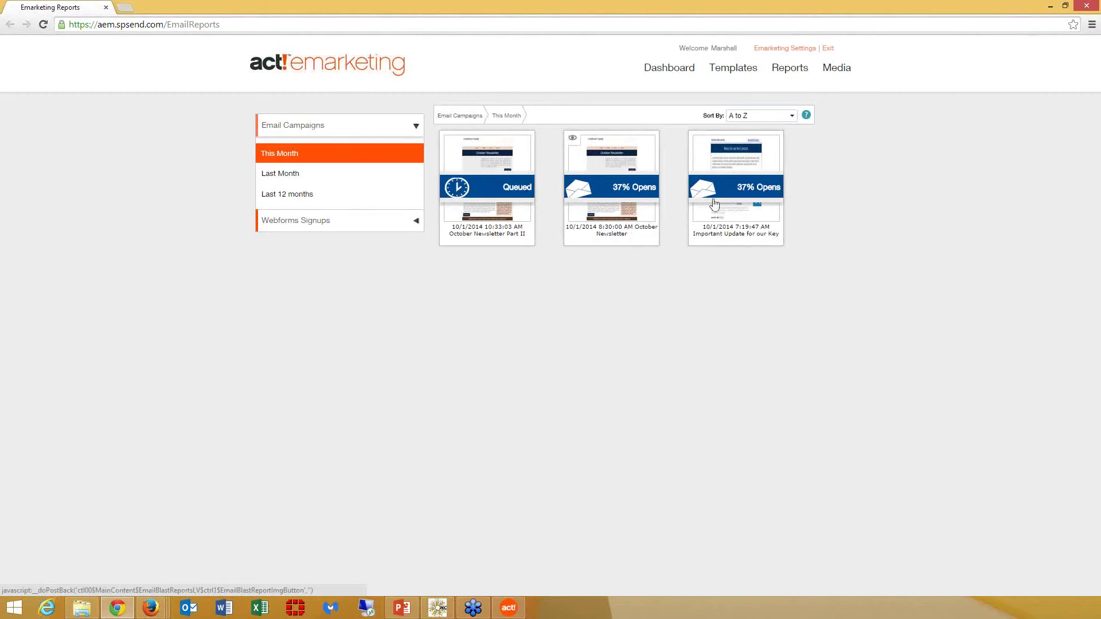
Open the October Newsletter campaign report from This Month's campaigns
click(635, 185)
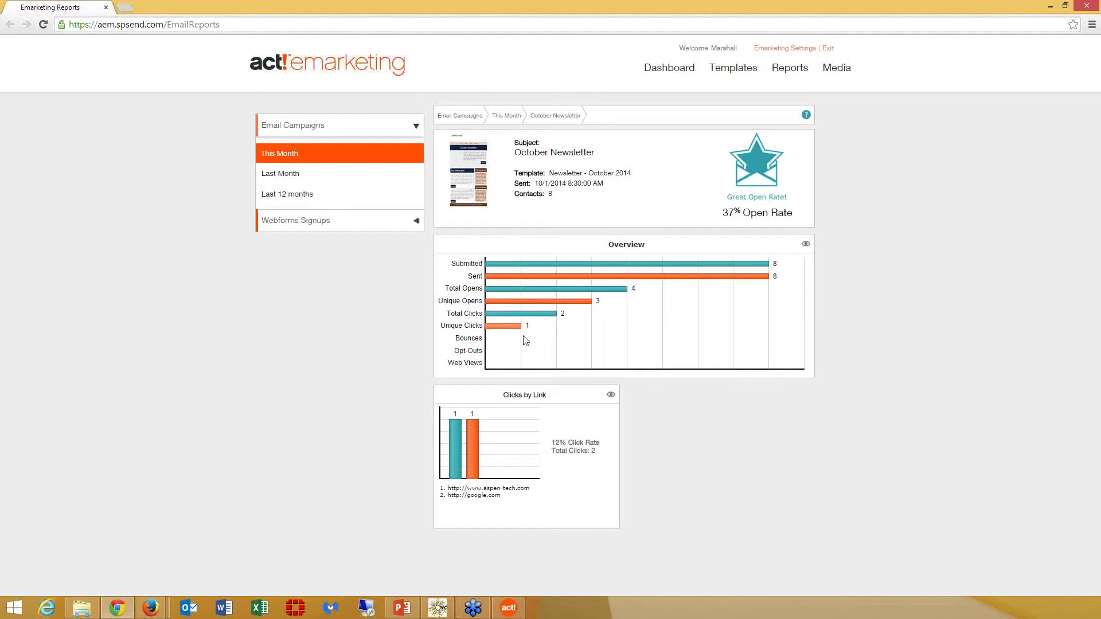
Export the October Newsletter overview details report to your own e-mail address, then close the browser
click(806, 246)
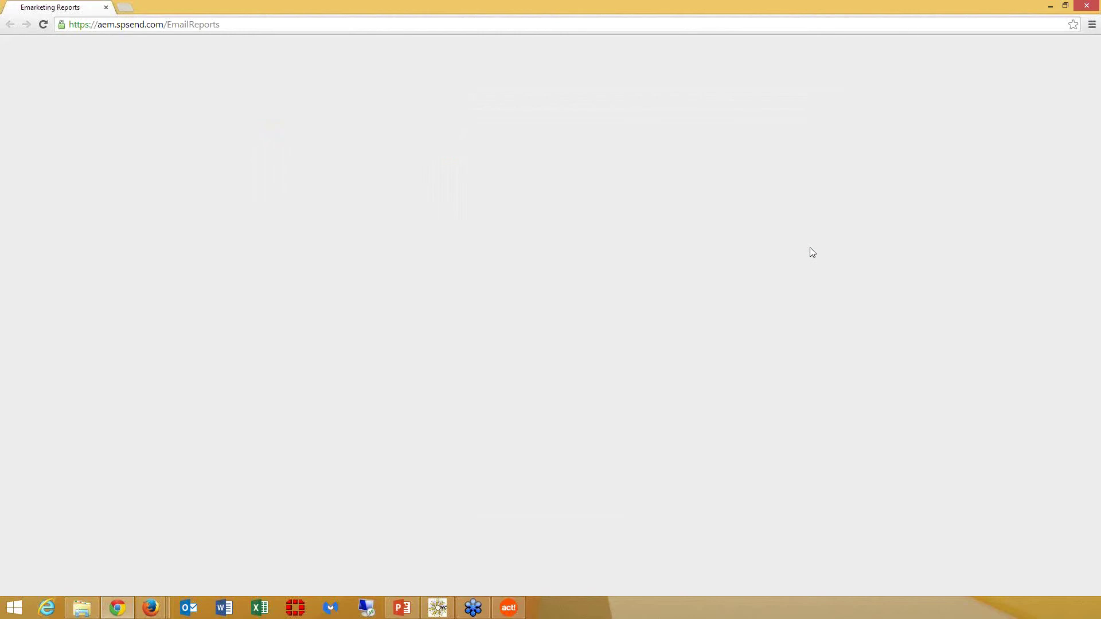
click(540, 408)
click(630, 407)
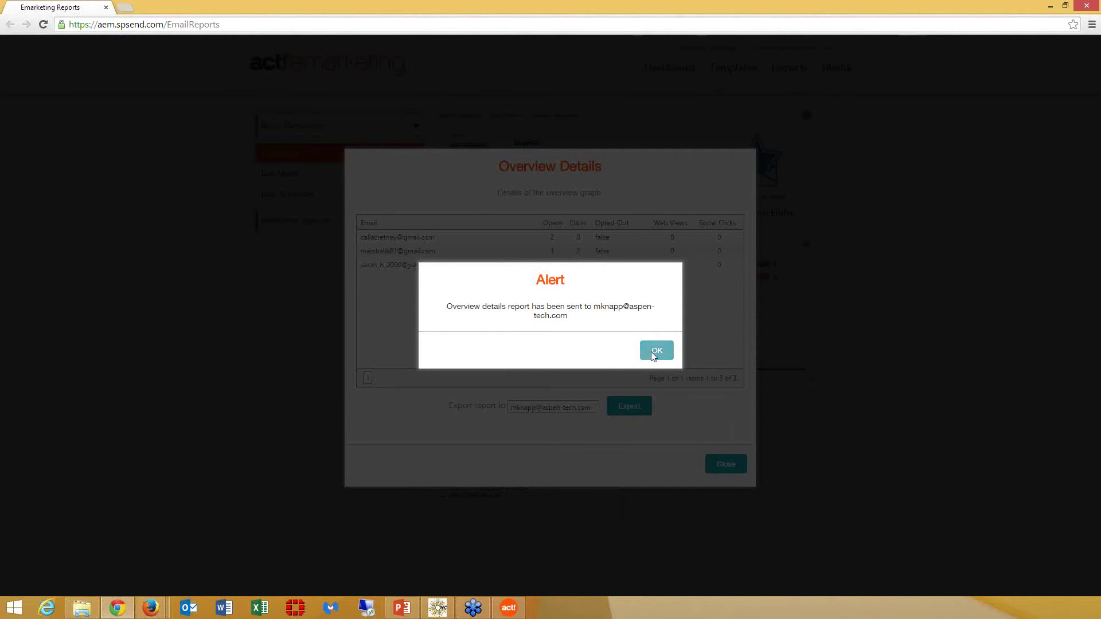
click(653, 353)
click(726, 465)
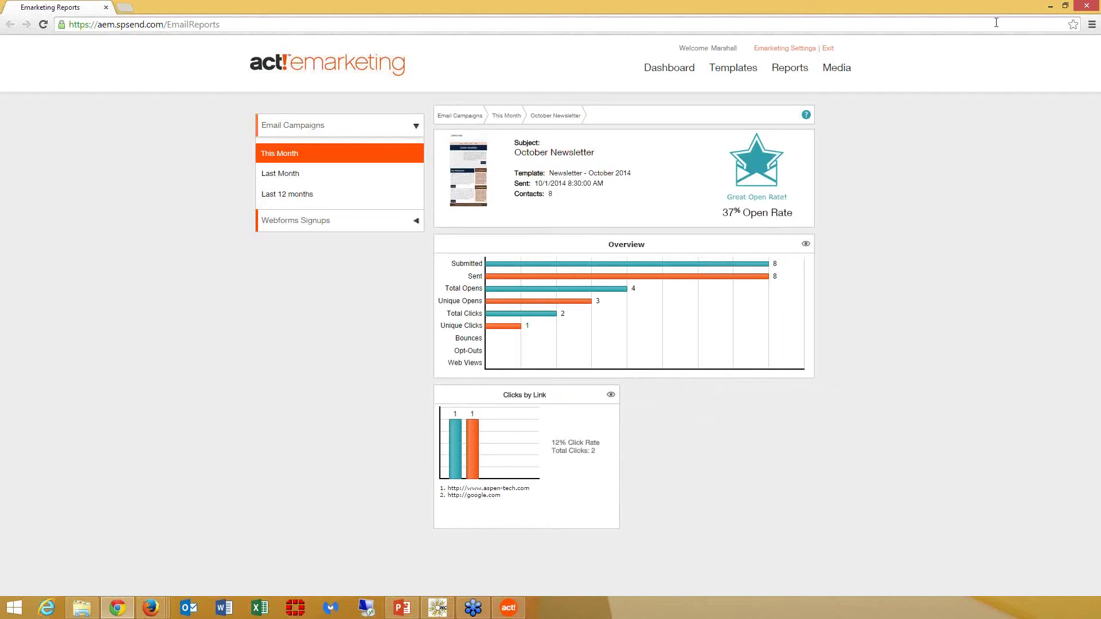
click(1087, 7)
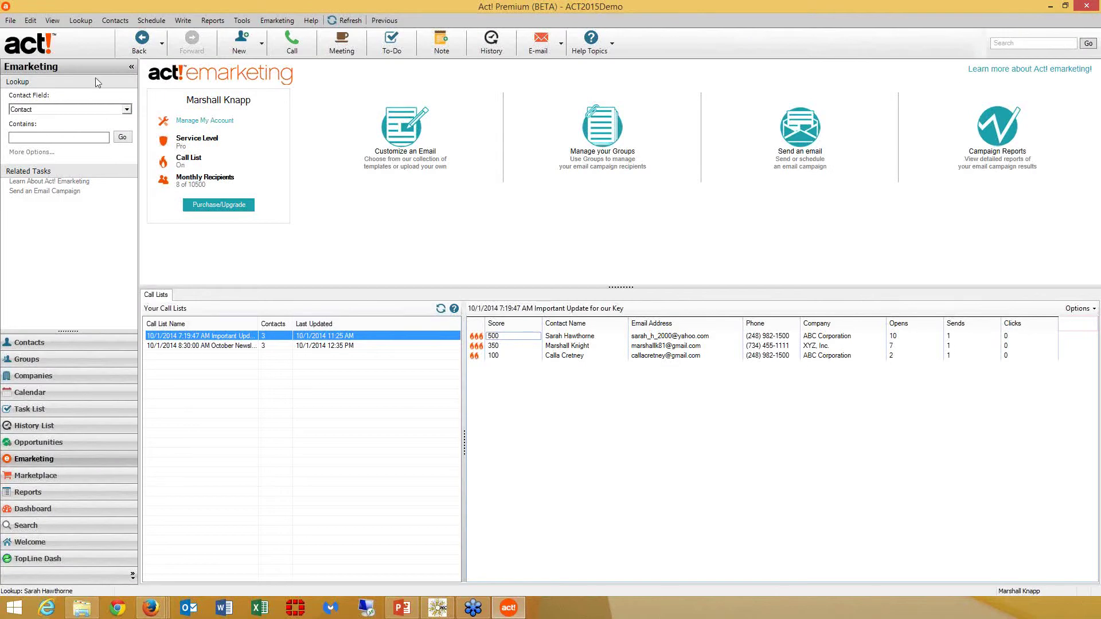
Open Manage Smart Tasks from the Schedule menu
click(152, 21)
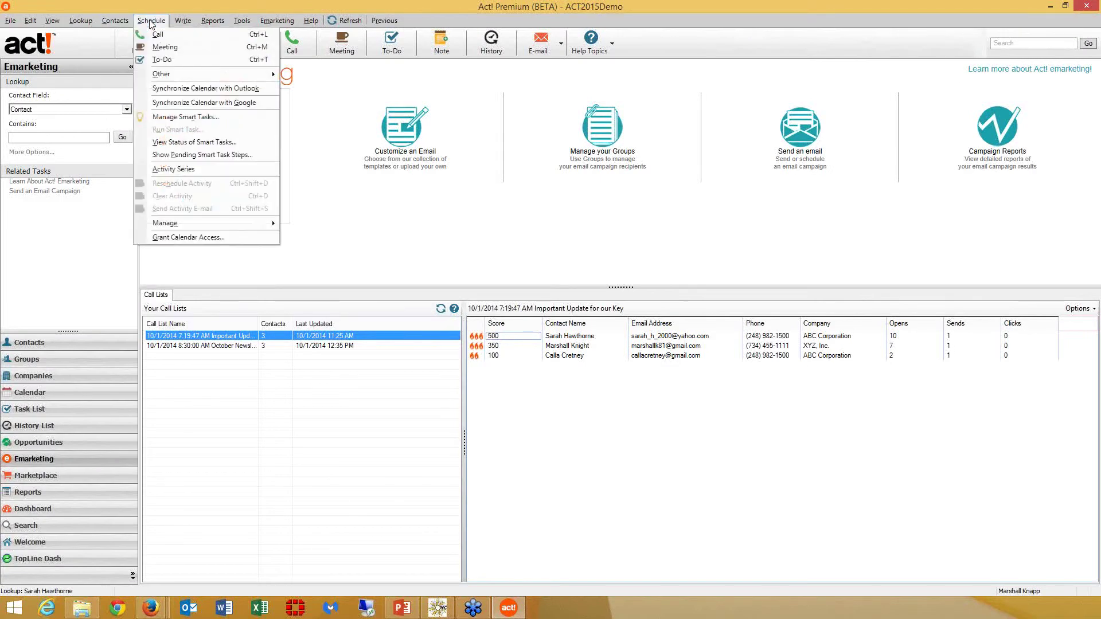
click(183, 118)
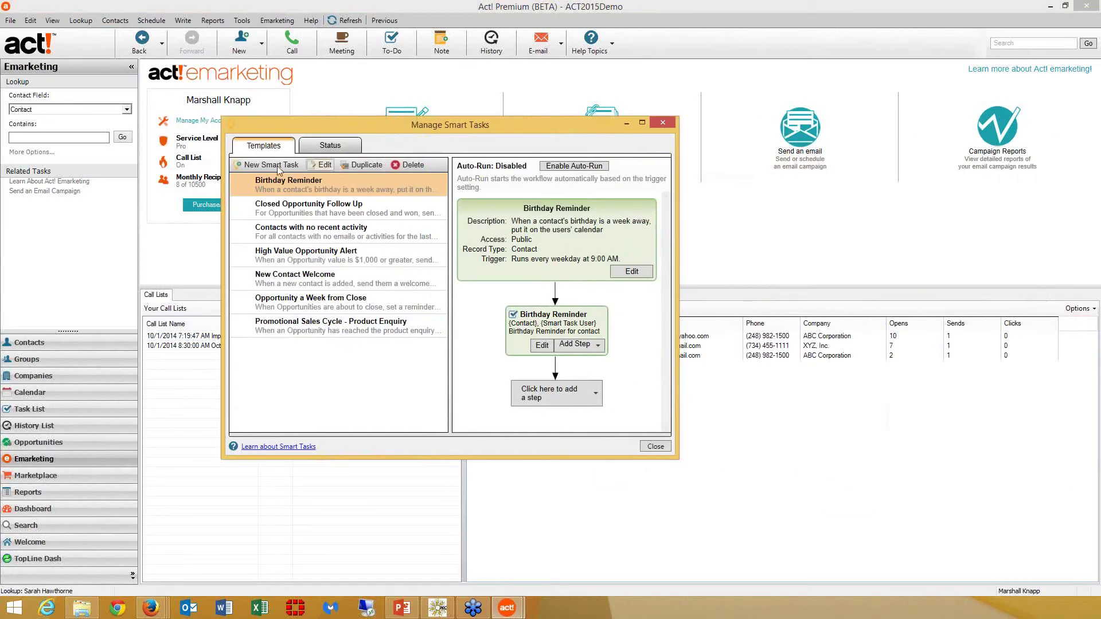
Create a smart task named 'Services Inquiry - Send Follow-Up Email' with trigger 'Run when conditions are met'
click(267, 165)
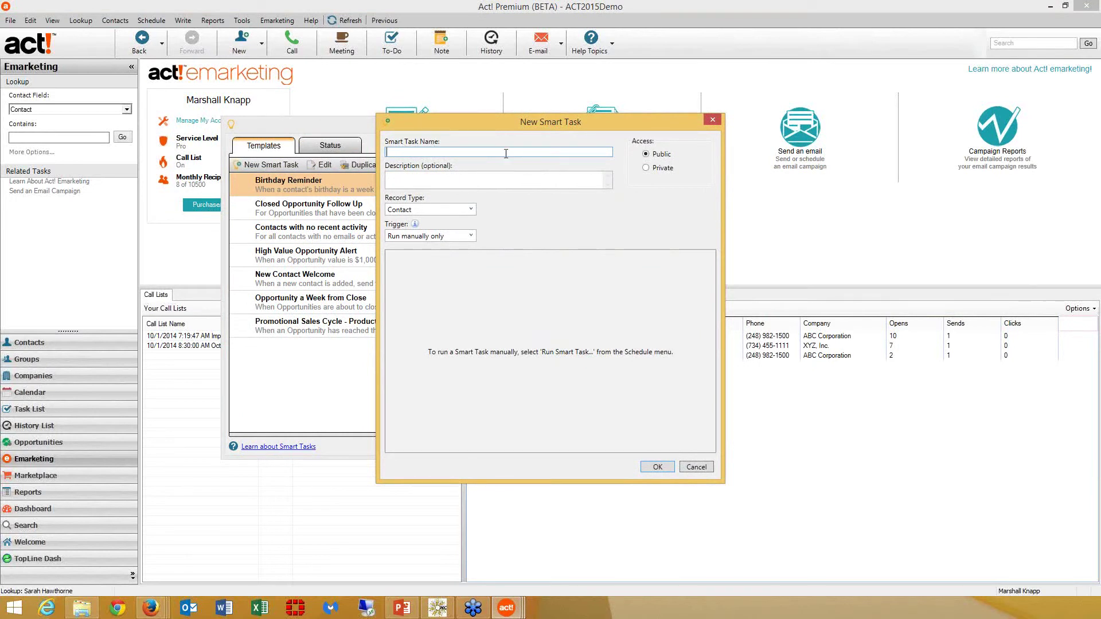
text(Services Inquiry - Send Follow-Up Emai)
click(471, 236)
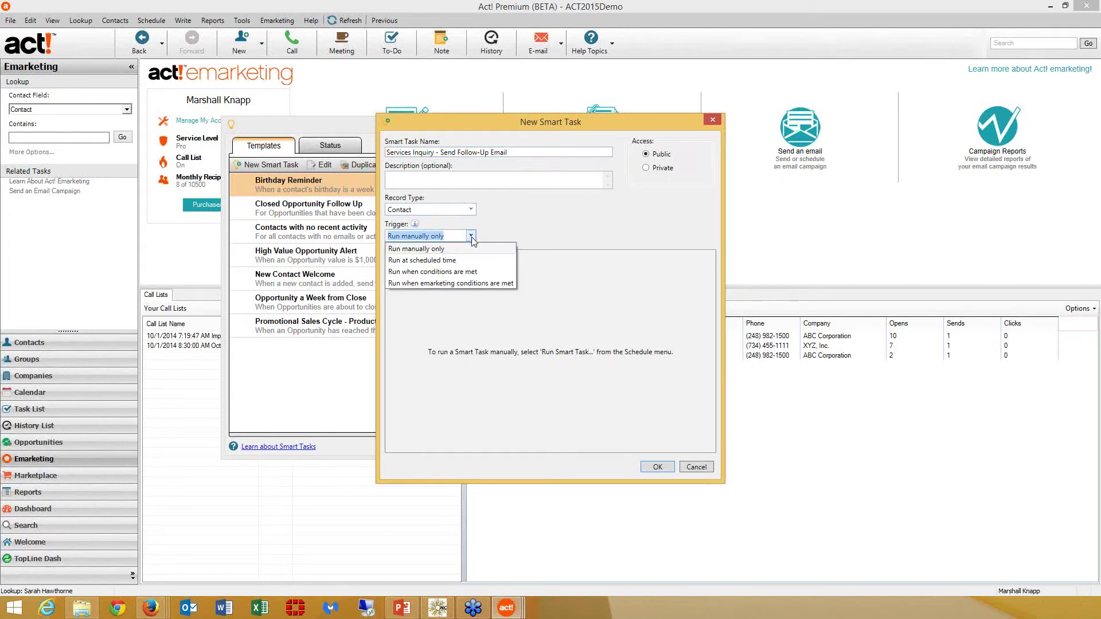
click(484, 273)
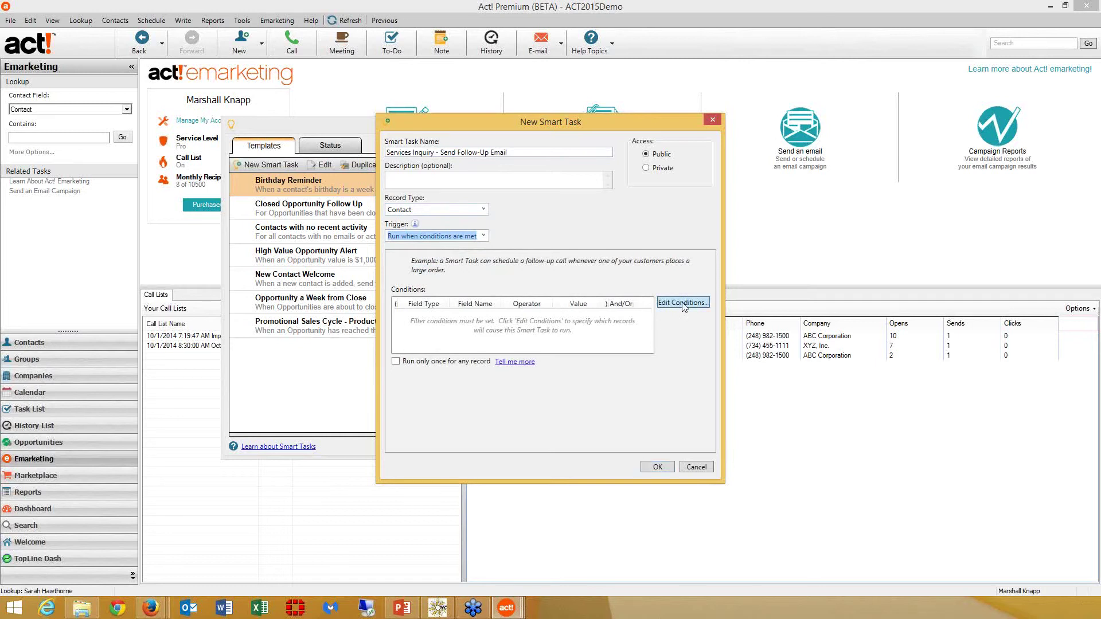
Add the trigger condition Contact Referred By Equal To Services Inquiry
click(683, 303)
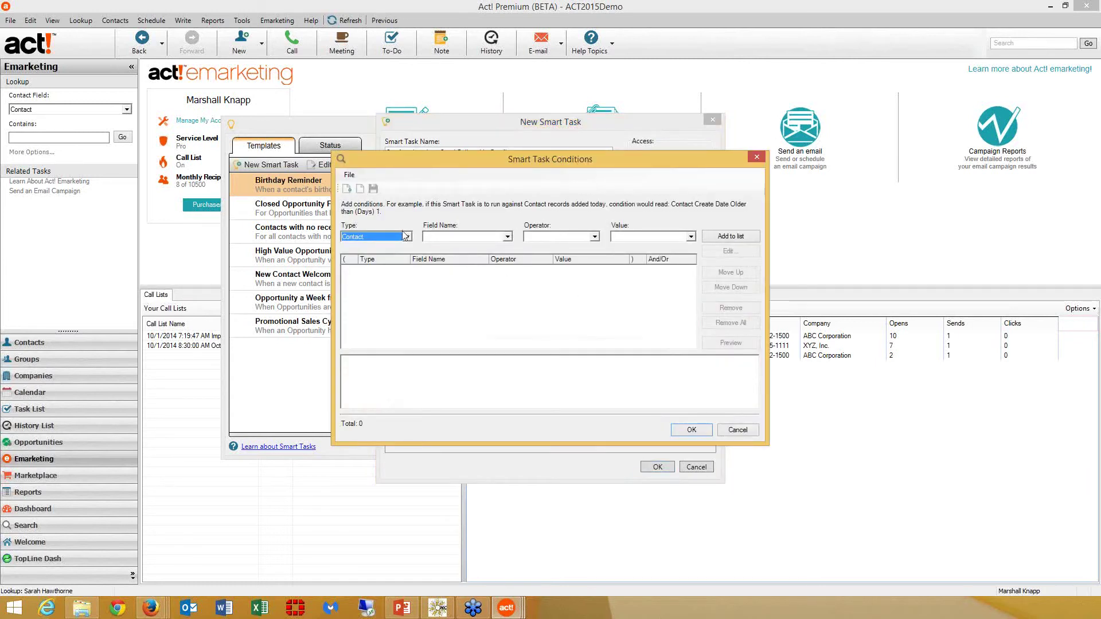
click(463, 237)
key(r)
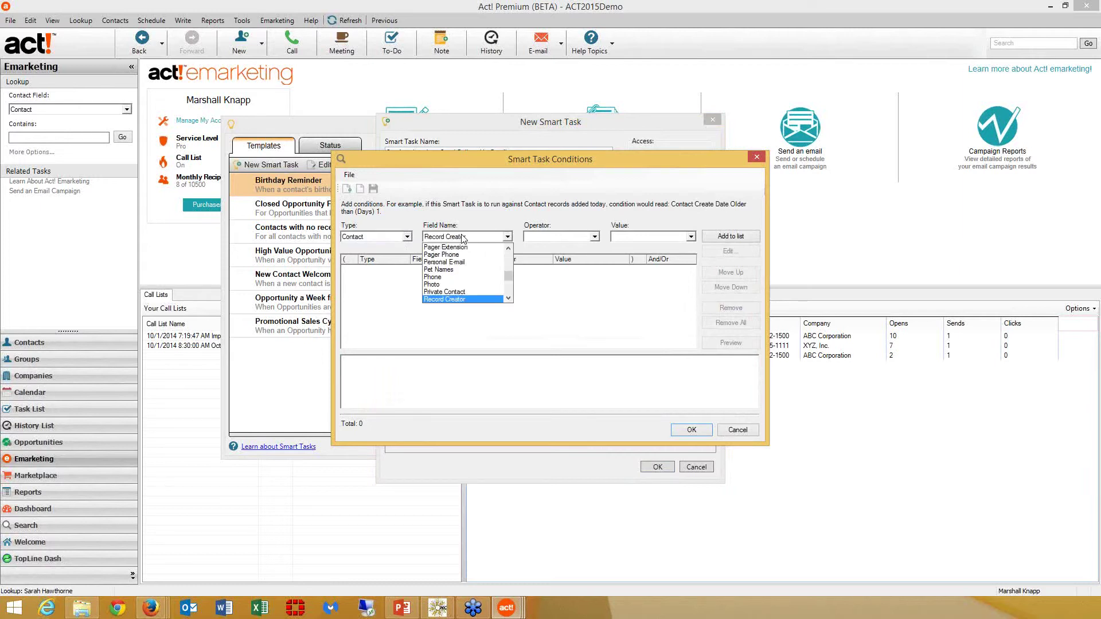
key(r)
click(477, 246)
key(Tab)
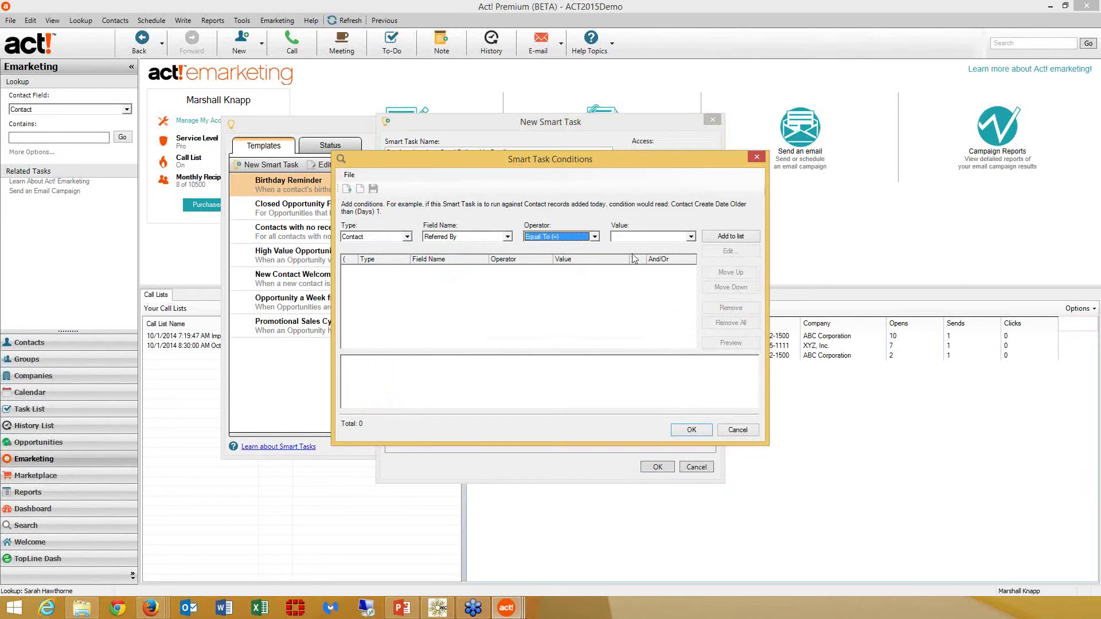
click(690, 238)
scroll(695, 259, down, 3)
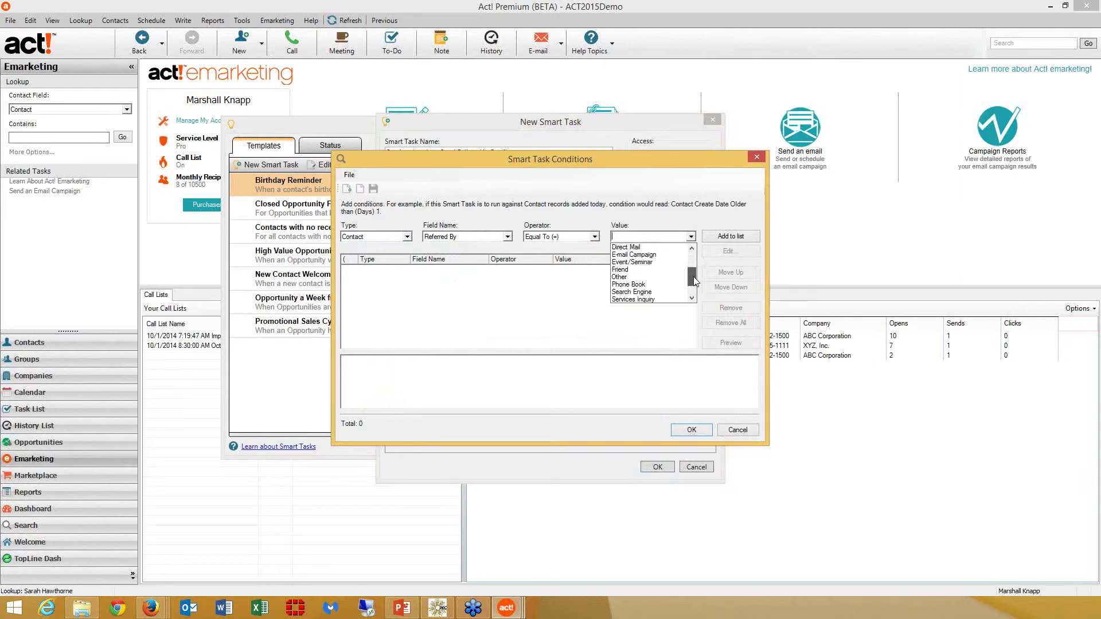
click(653, 280)
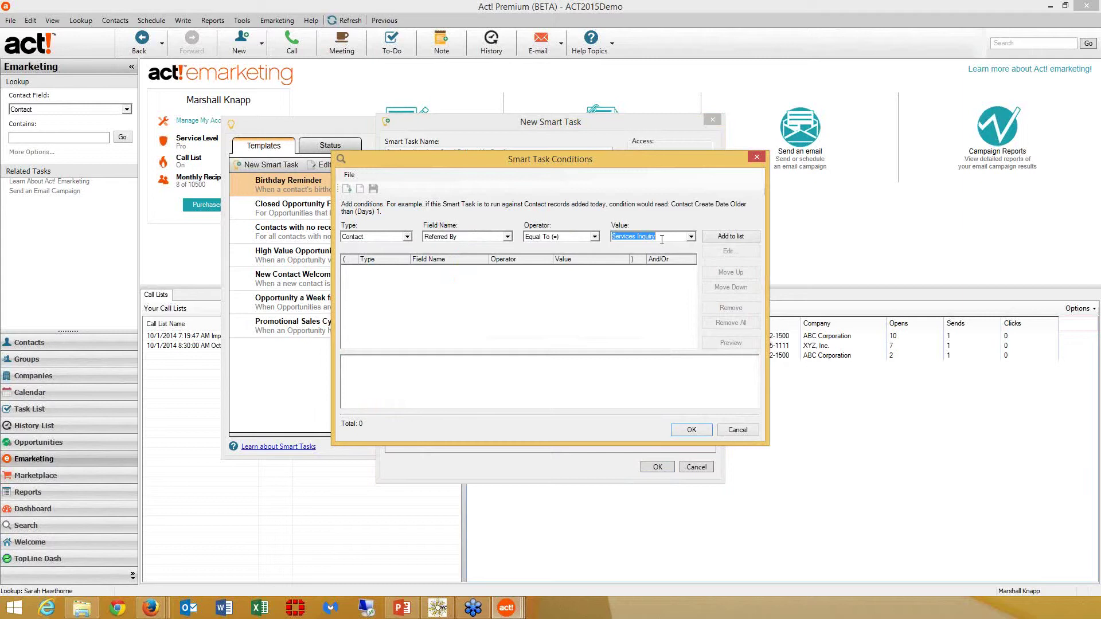
click(708, 237)
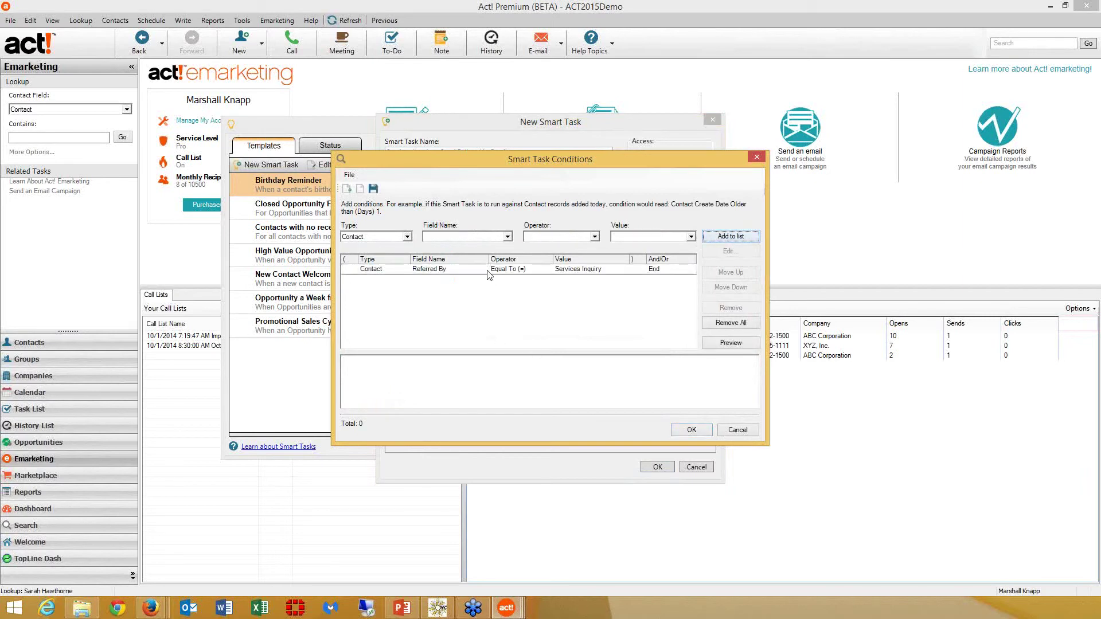
Accept the condition, set the task to run only once per record, and save it
click(692, 430)
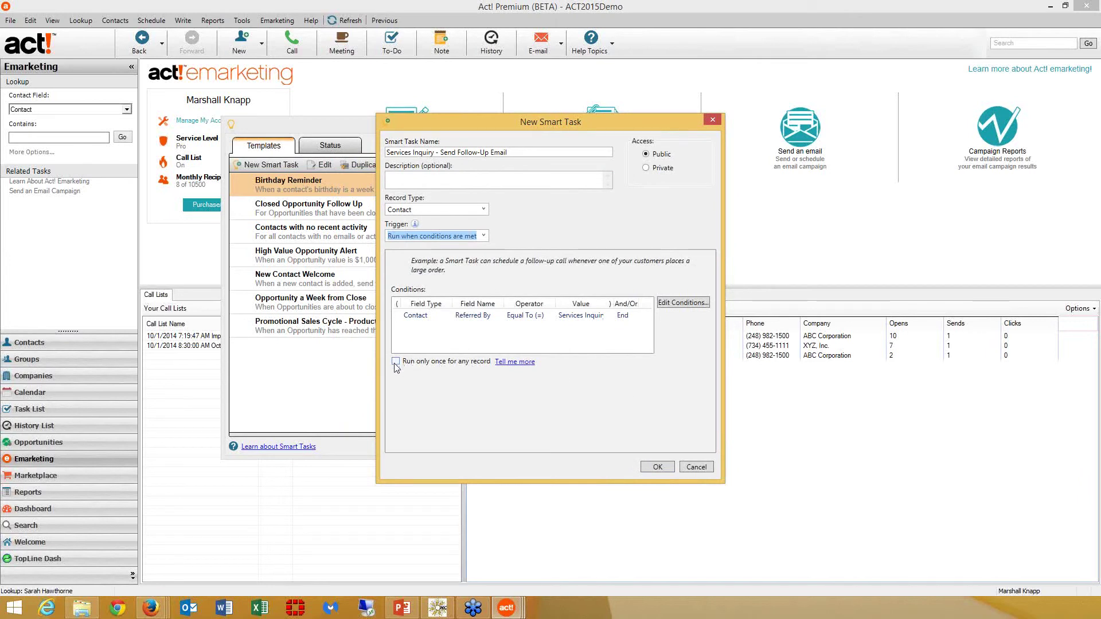
click(399, 366)
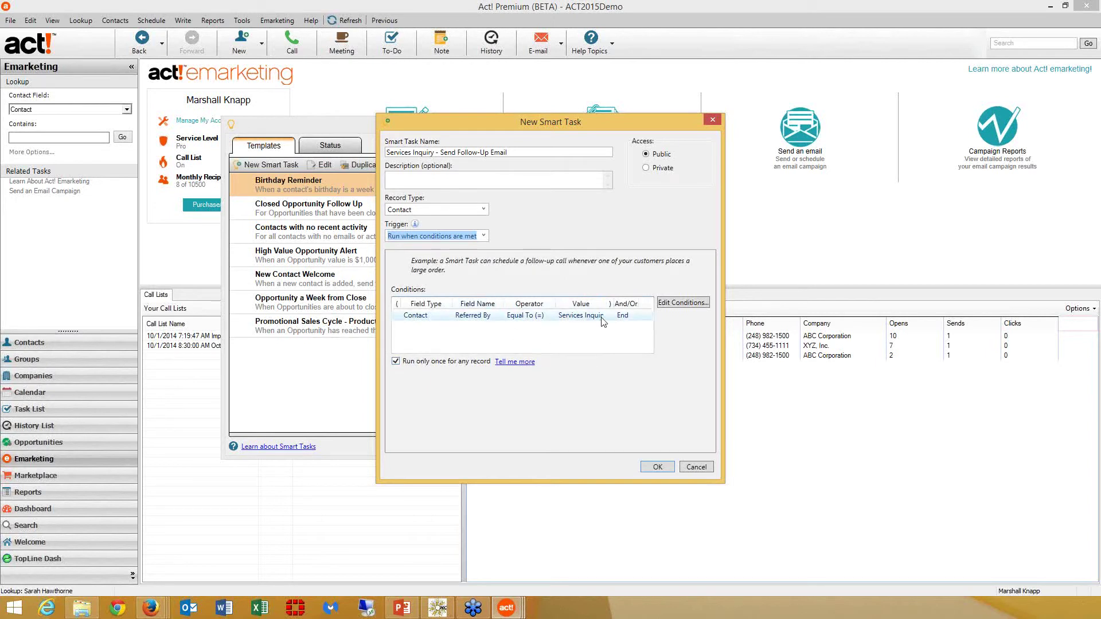
click(662, 467)
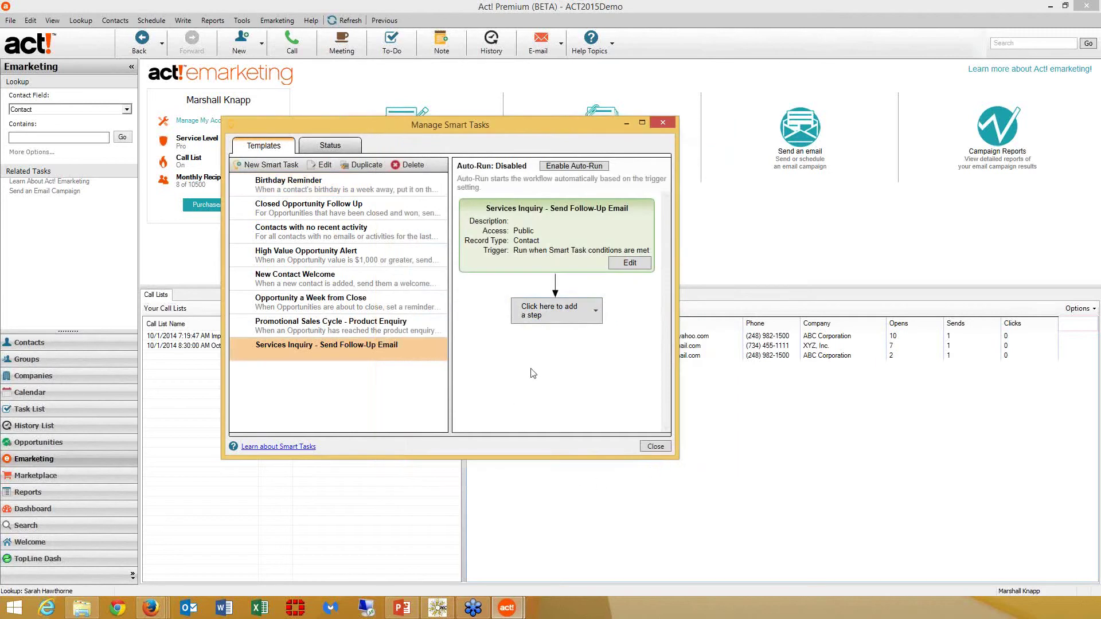
Add a Change Record Access step giving only the Customer Service team access, removing the existing user
click(555, 315)
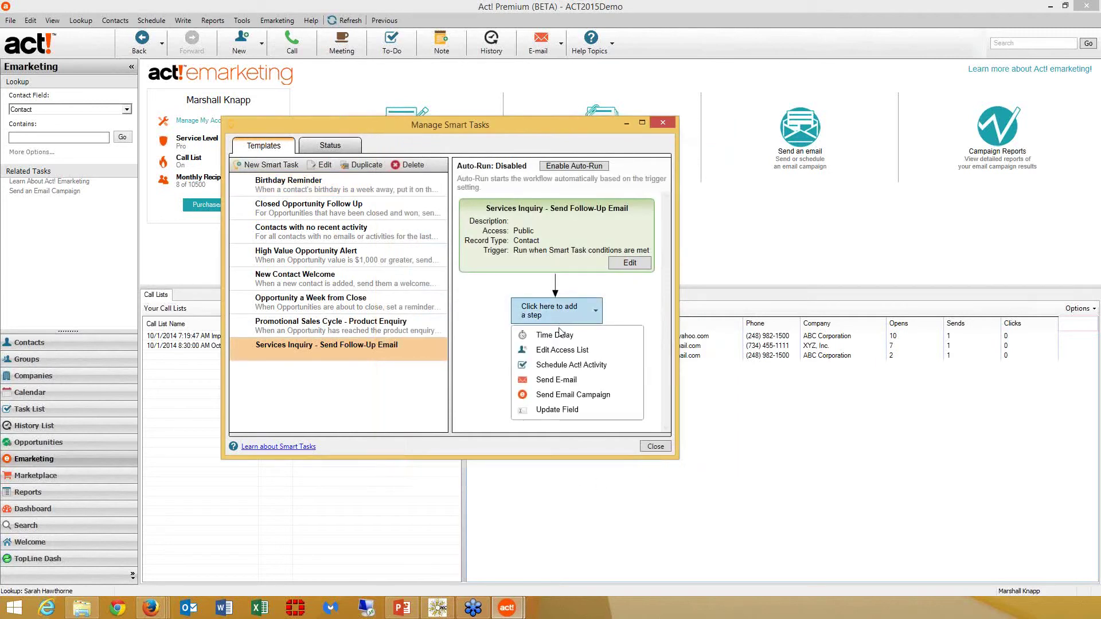
click(565, 357)
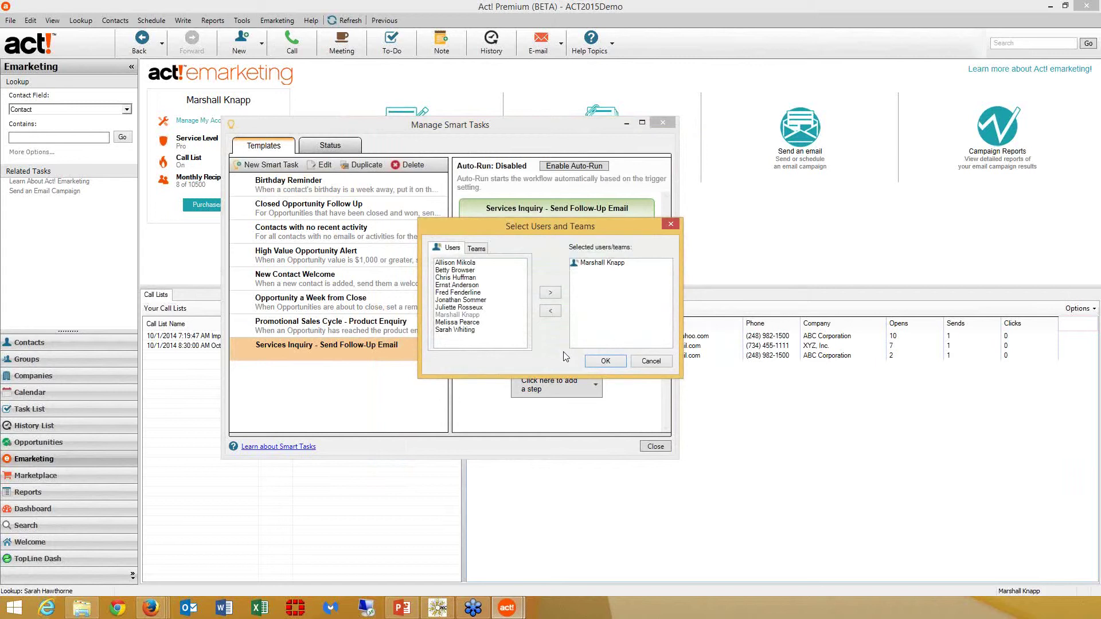
click(477, 250)
click(467, 263)
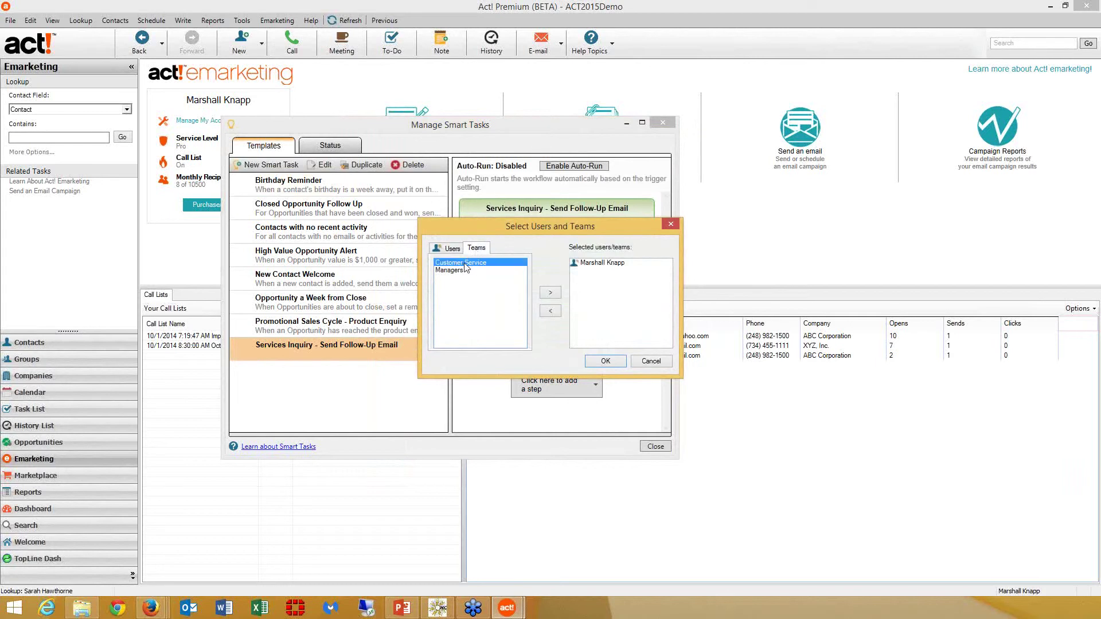
click(545, 292)
click(596, 264)
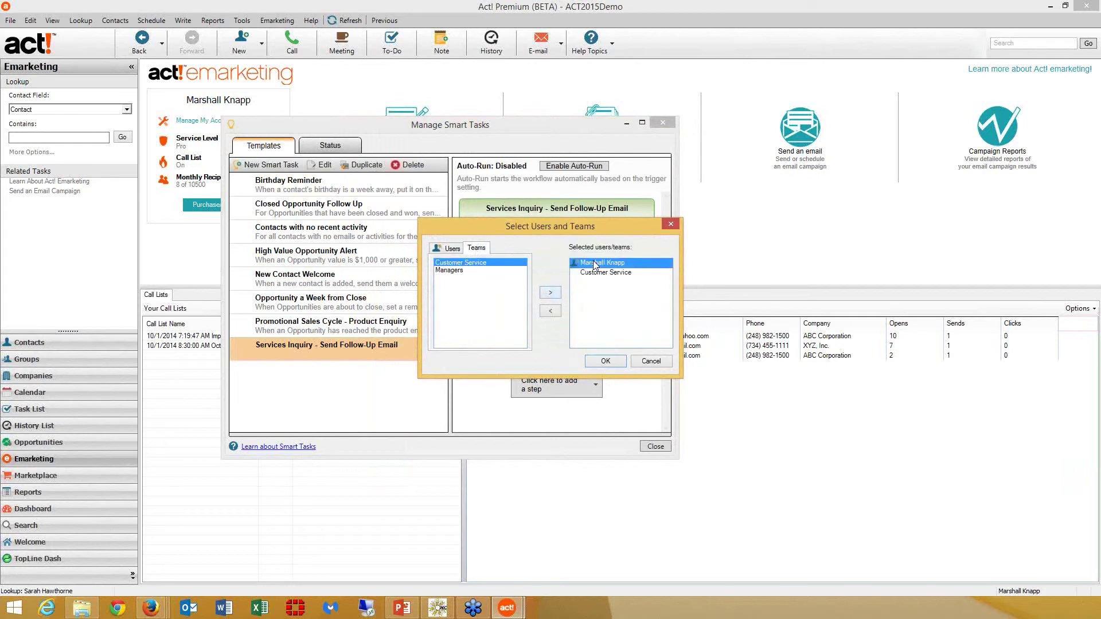
click(552, 313)
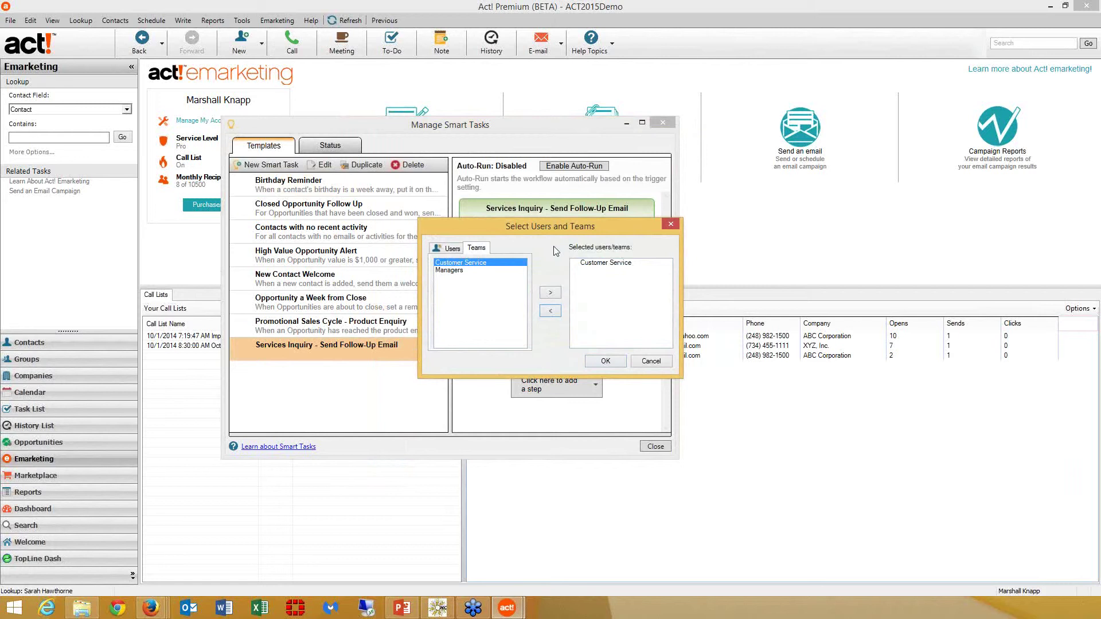
click(618, 361)
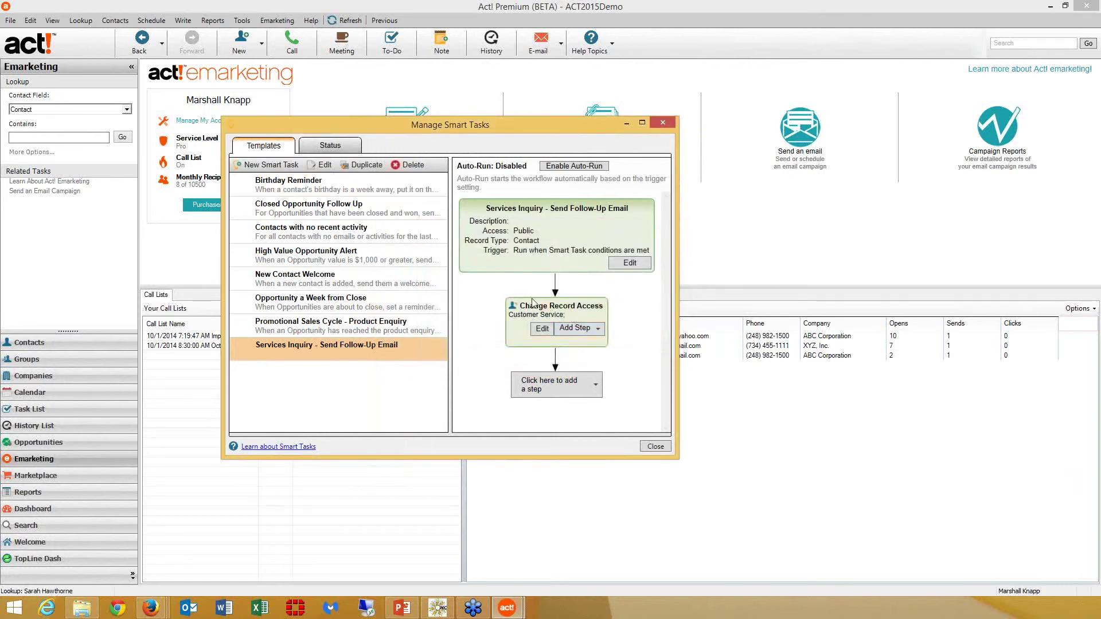
Add a Send Email Campaign step and sign in with the emarketing account e-mail and password
click(564, 395)
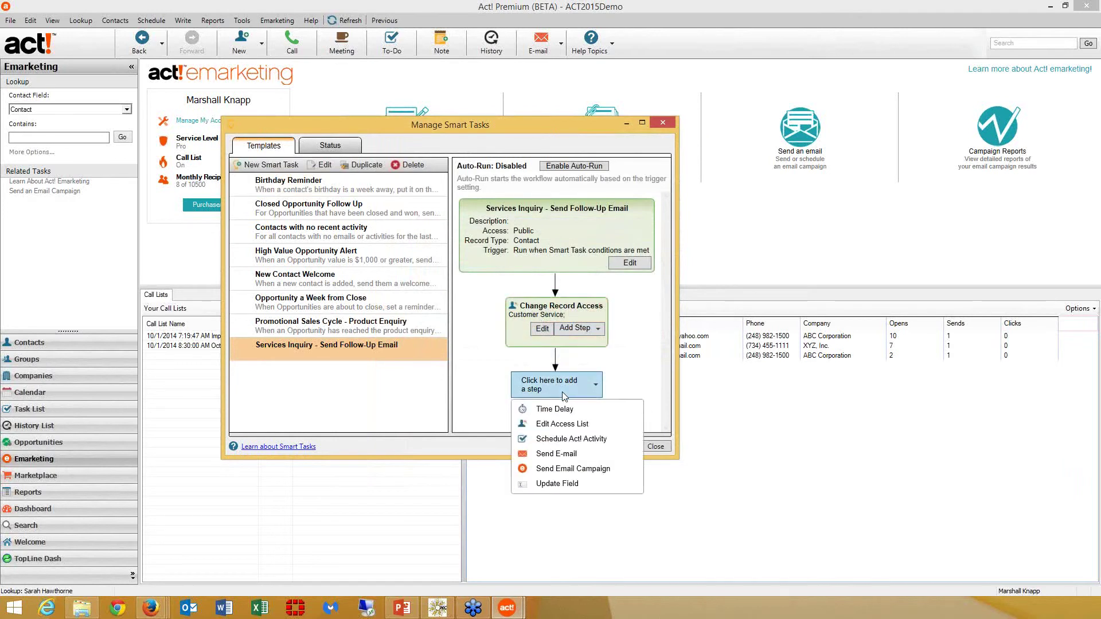
click(570, 469)
key(Tab)
text(••••••••••)
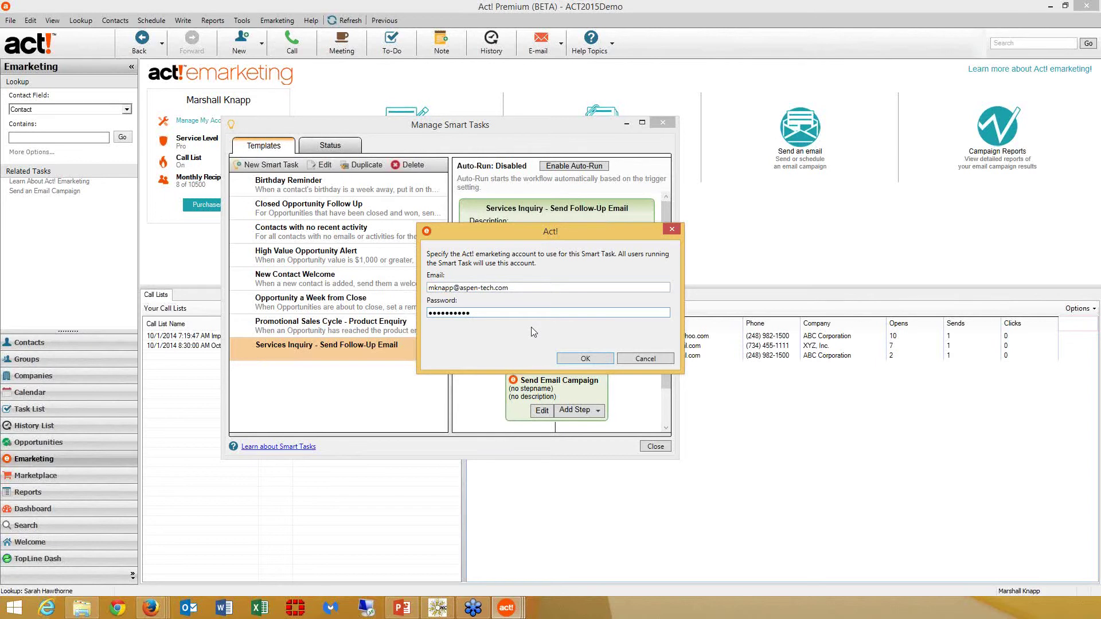
key(Return)
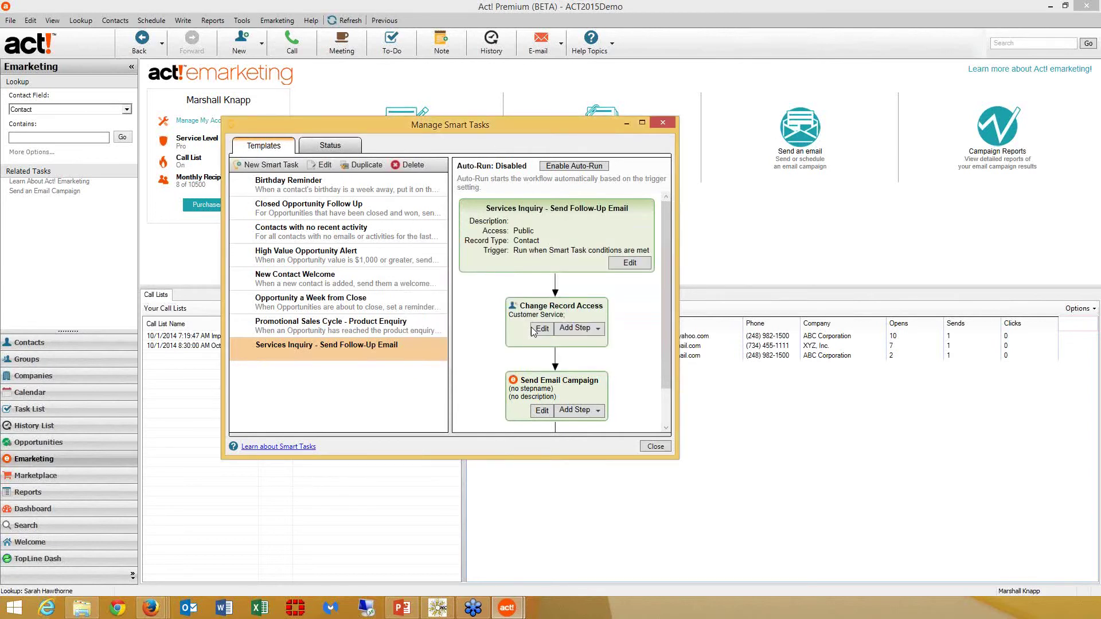
Name the step 'Send SErvice Inquiry Follow-Up' with description 'AEM', keeping the current sender
click(496, 224)
text(Send SErvice Inq)
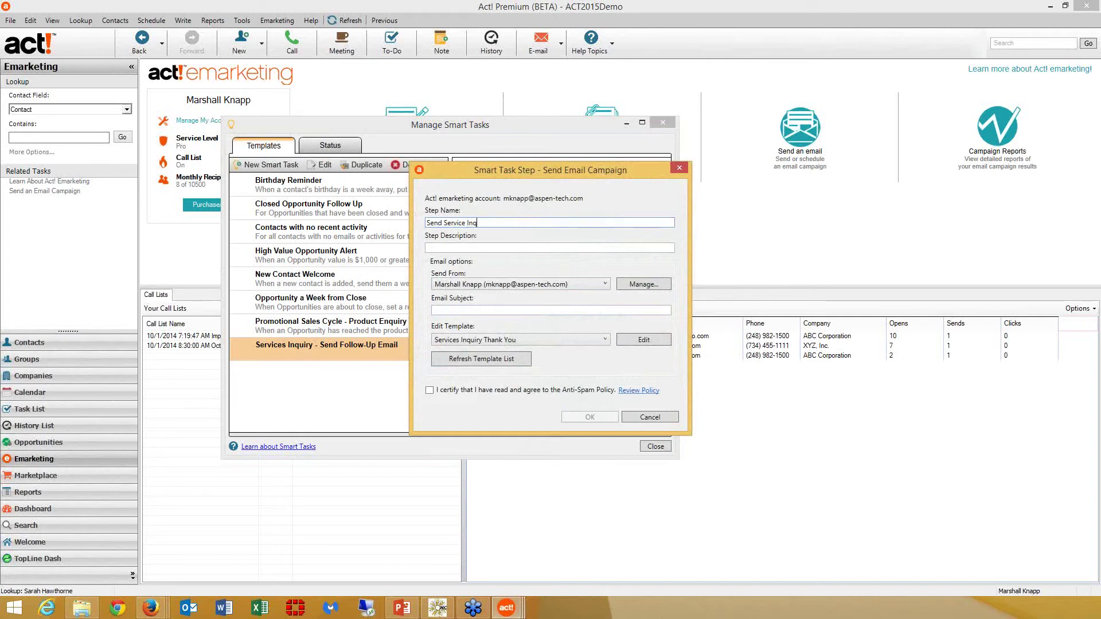
text(uiry Follow-Up)
key(Tab)
text(AEM)
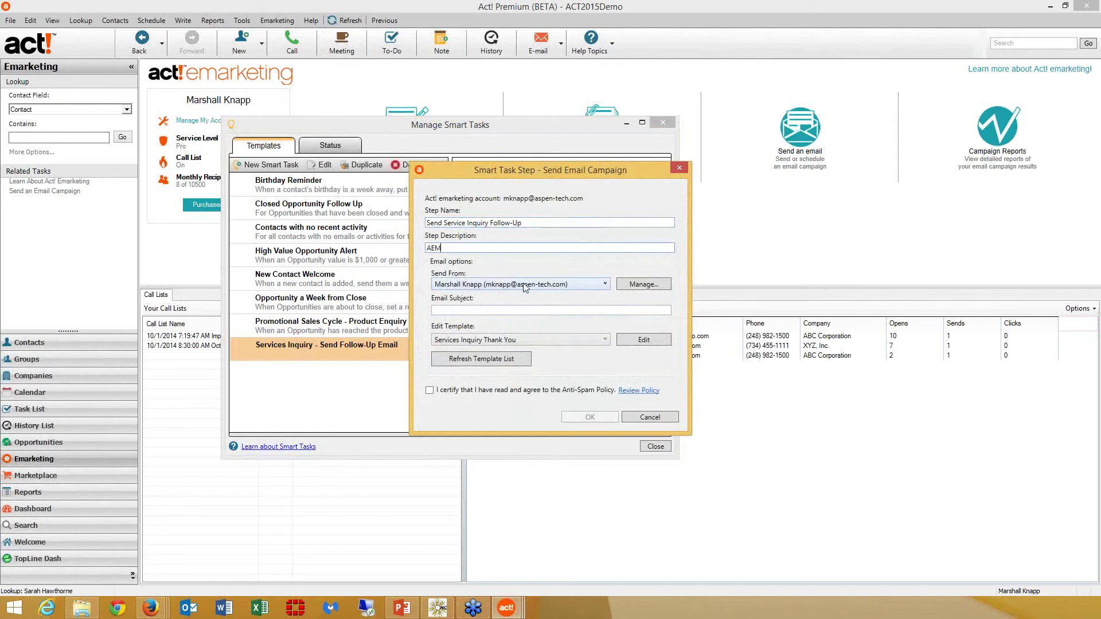
click(573, 284)
click(573, 284)
Set subject 'Service Inqurry Follow-Up', keep the Services Inquiry Thank You template, certify Anti-Spam, and save
click(594, 312)
text(Service Inqur)
text(ry Fo)
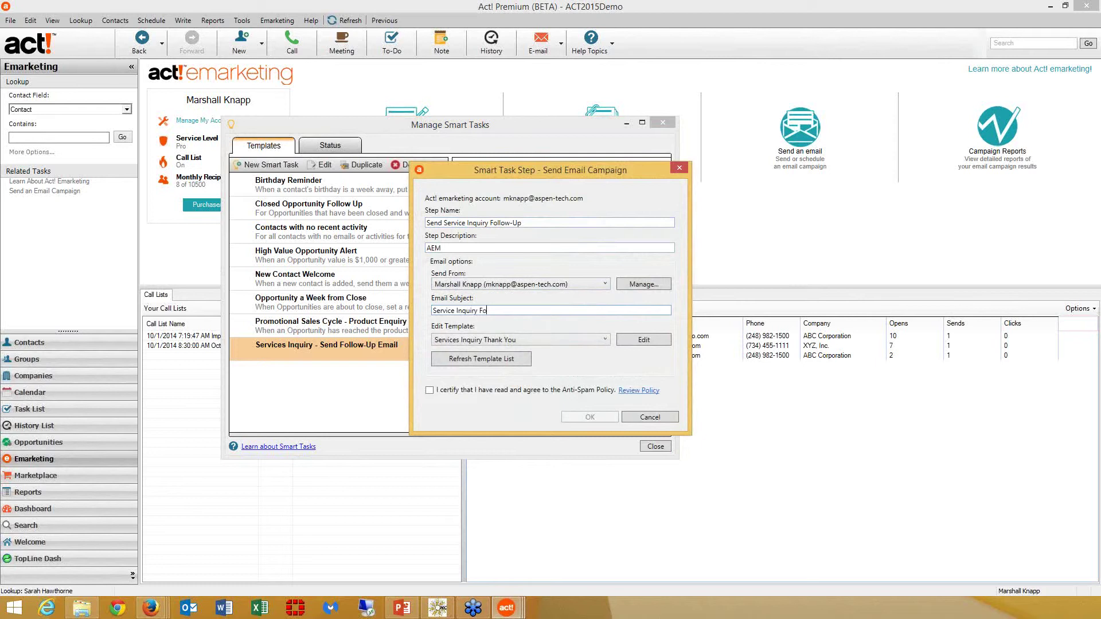
text(llow-Up)
key(Tab)
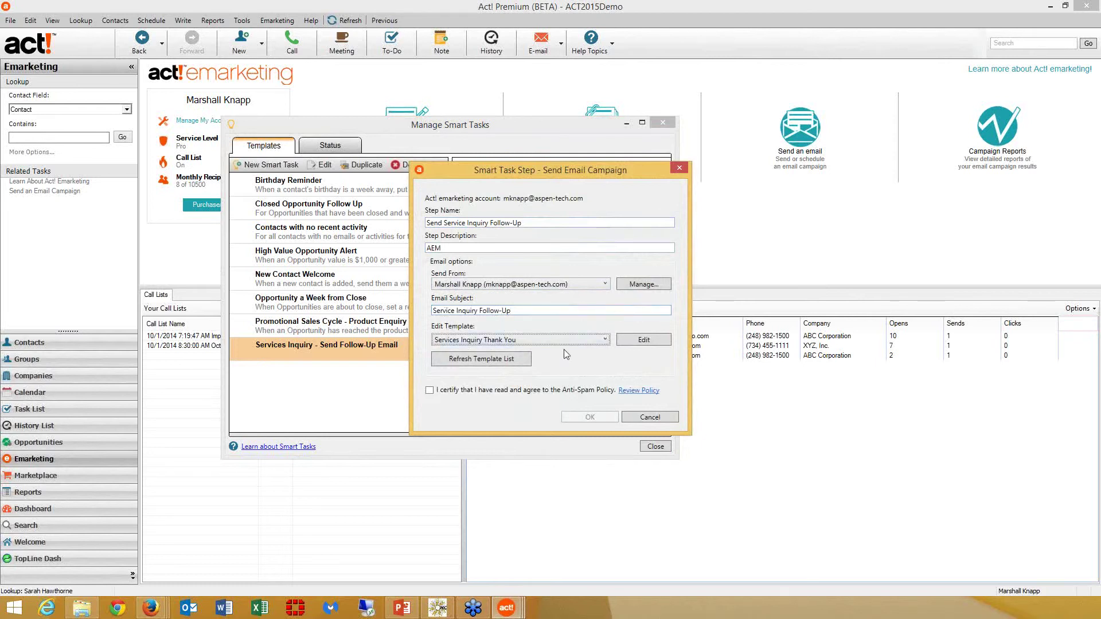
click(524, 339)
click(525, 339)
click(437, 389)
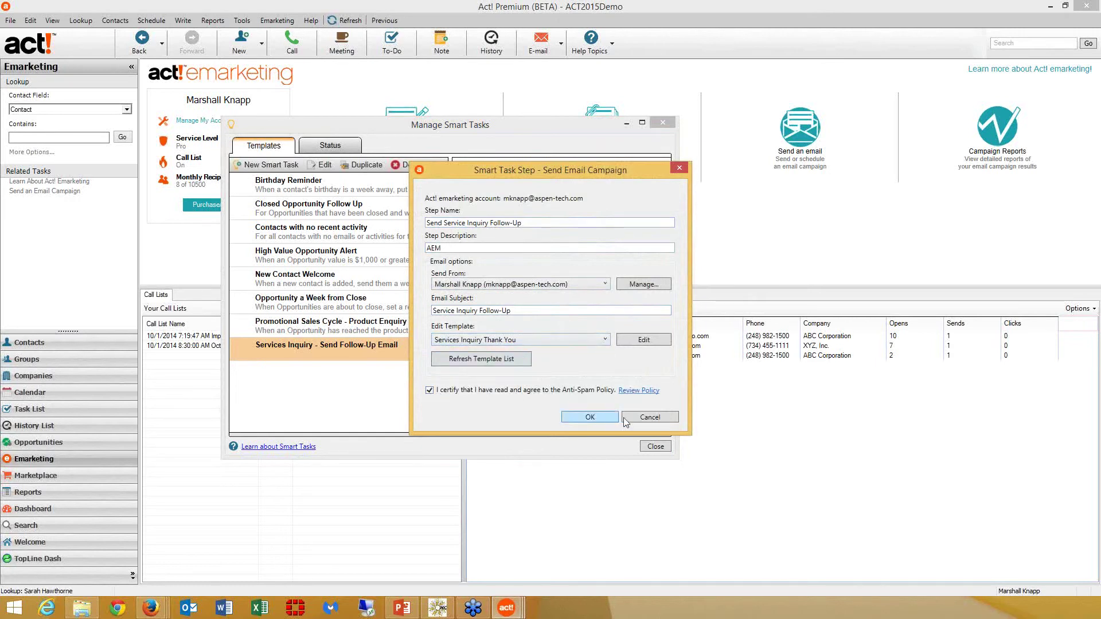
click(603, 417)
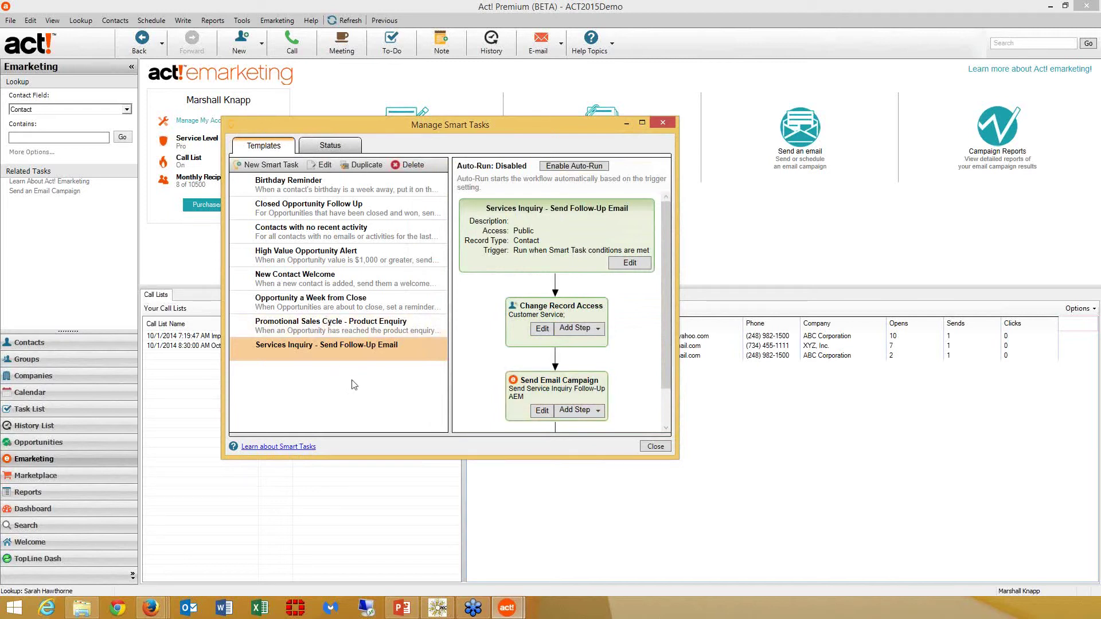
Begin another new Smart Task from the Manage Smart Tasks window
click(295, 164)
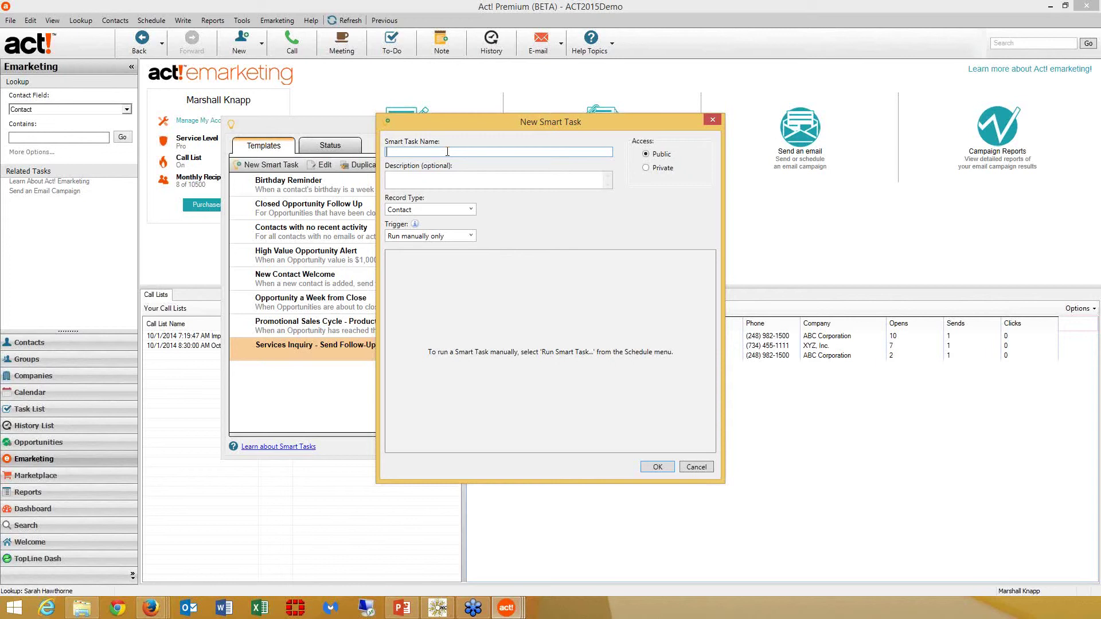
Name the new Smart Task 'Important Notice Follow-Up'
text(Important Notic)
text(e )
text(Follow)
text(_up)
key(BackSpace)
key(BackSpace)
text(-Up)
key(Tab)
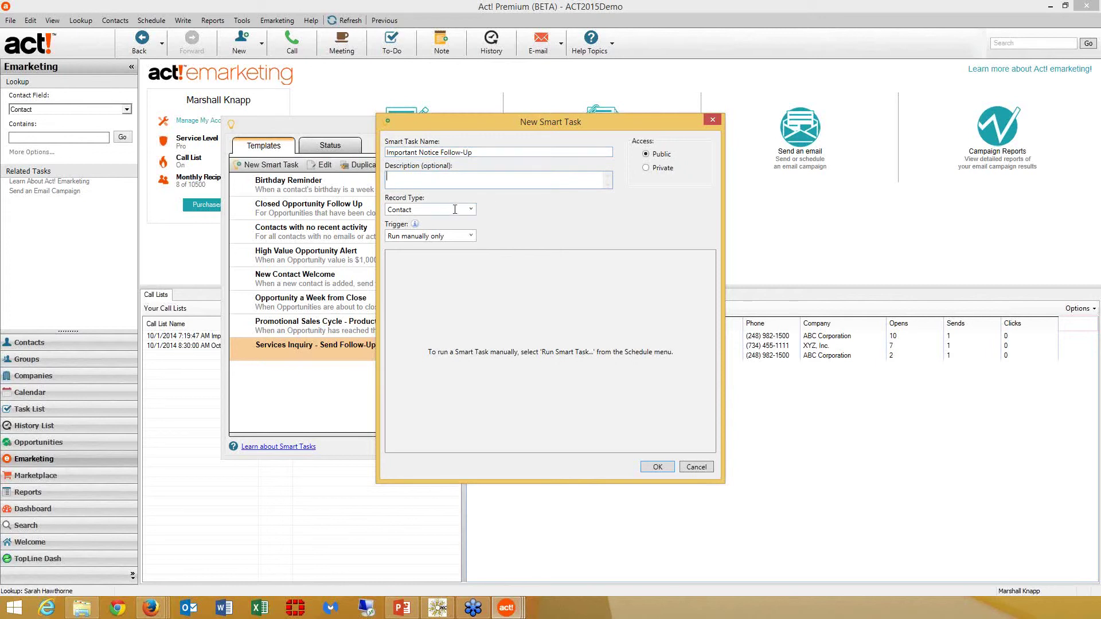
Set the trigger to 'Run when emarketing conditions are met' and enter the emarketing account email and password
click(470, 236)
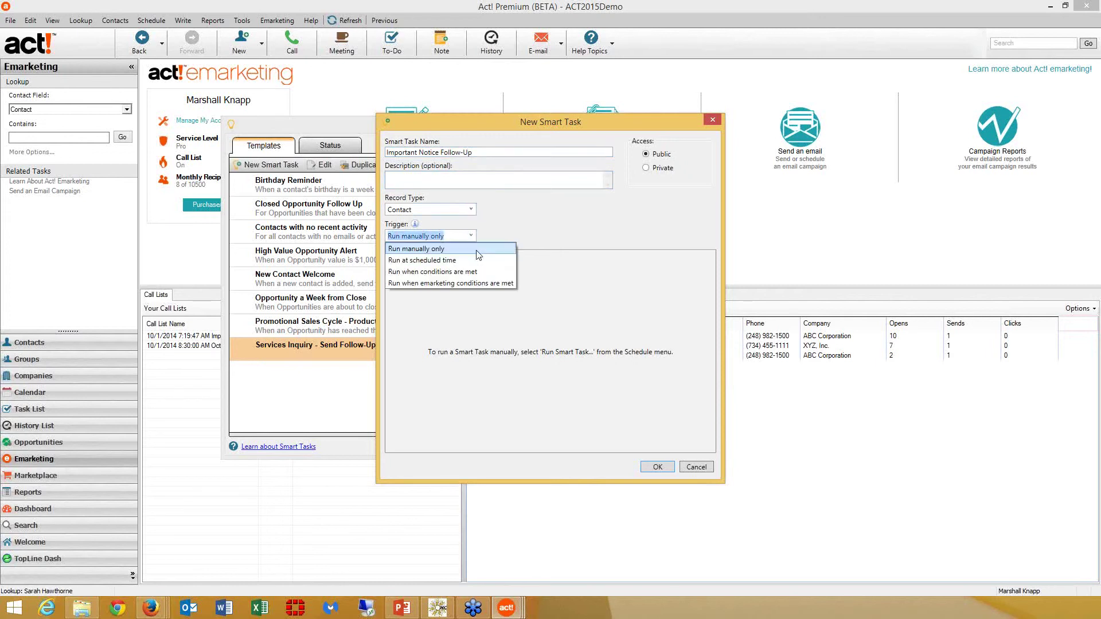
click(458, 283)
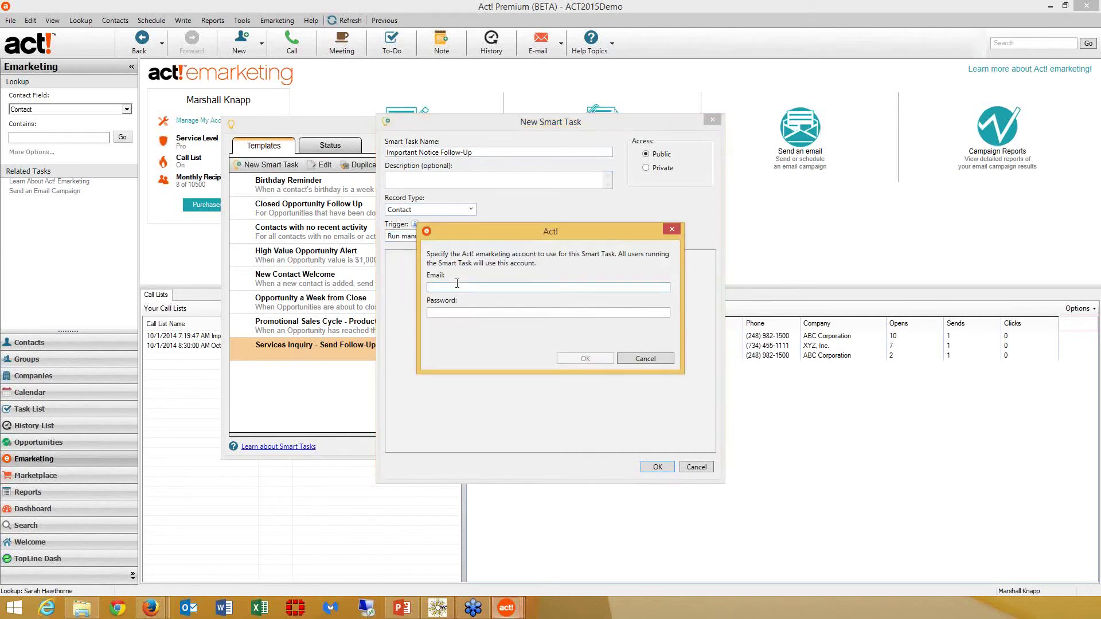
key(Tab)
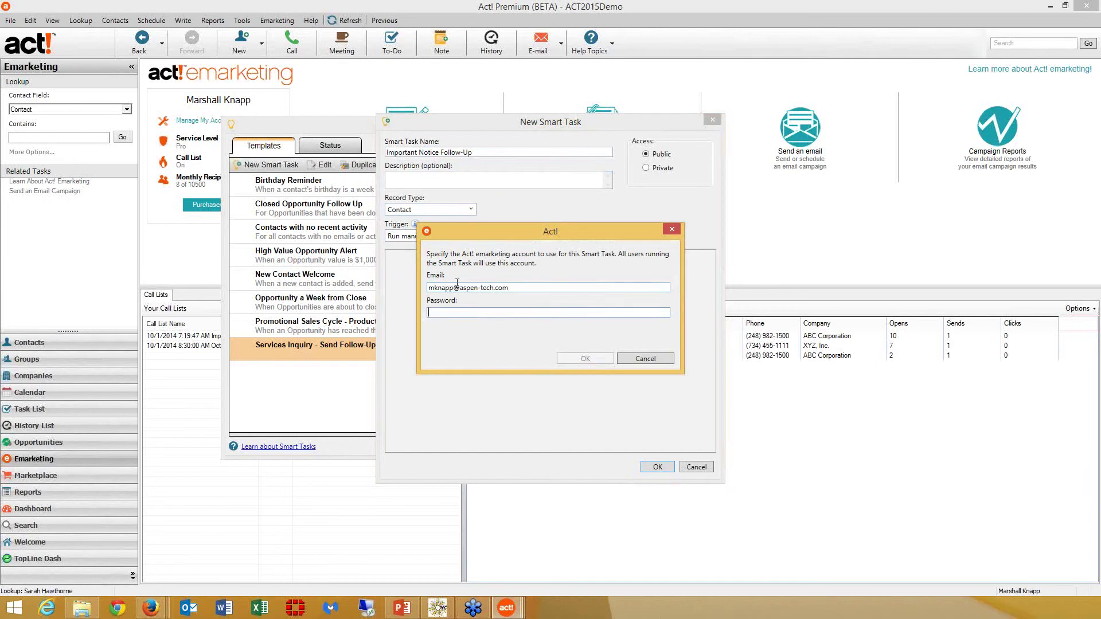
text(***********)
key(Return)
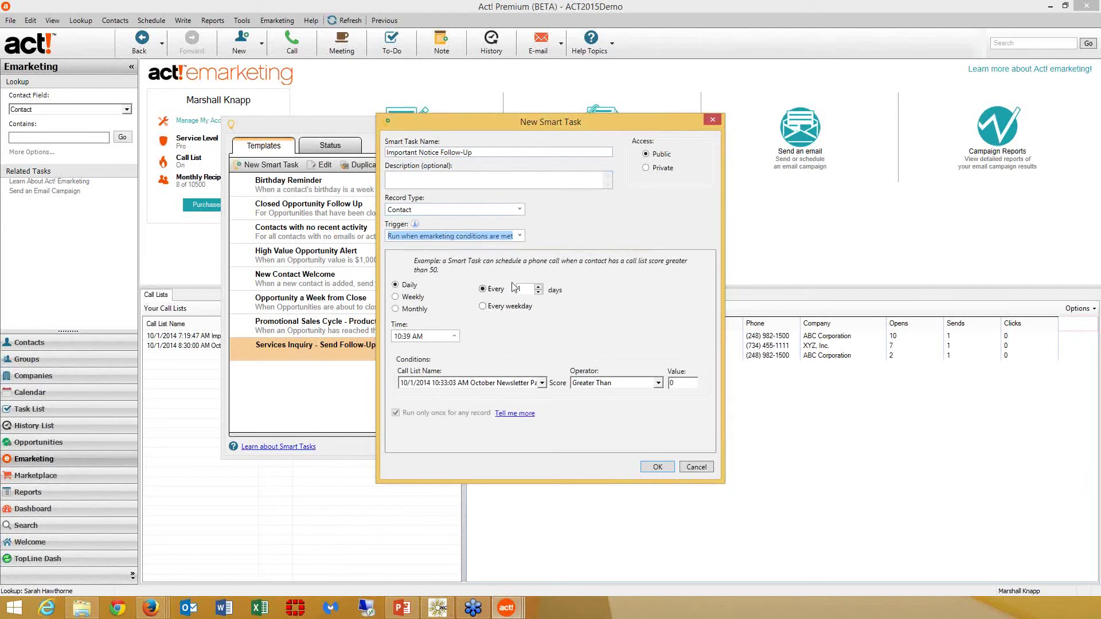
Set the task's daily run time to 08:00AM
click(400, 338)
text(08:00AM)
key(Tab)
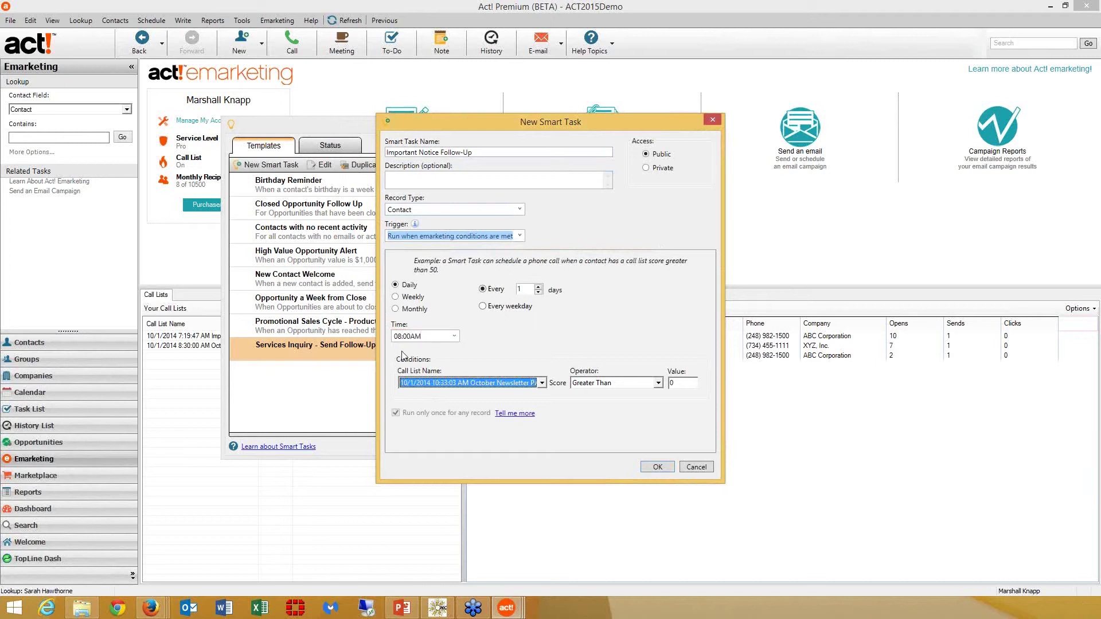
click(454, 336)
click(454, 336)
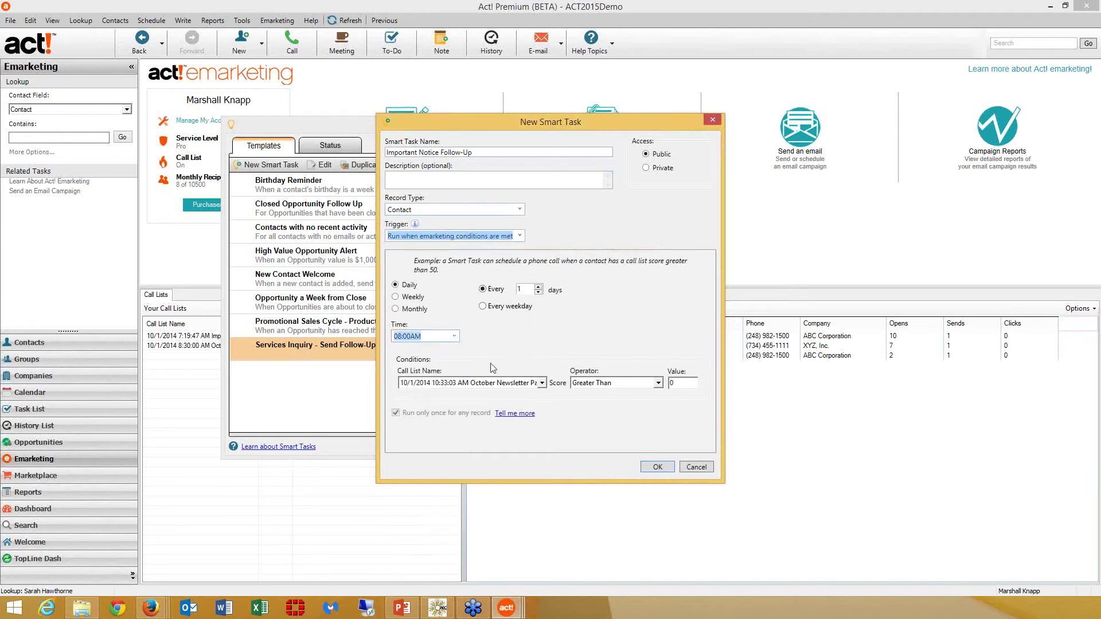
Target Important Update call list scores greater than 100 and save the task
click(542, 382)
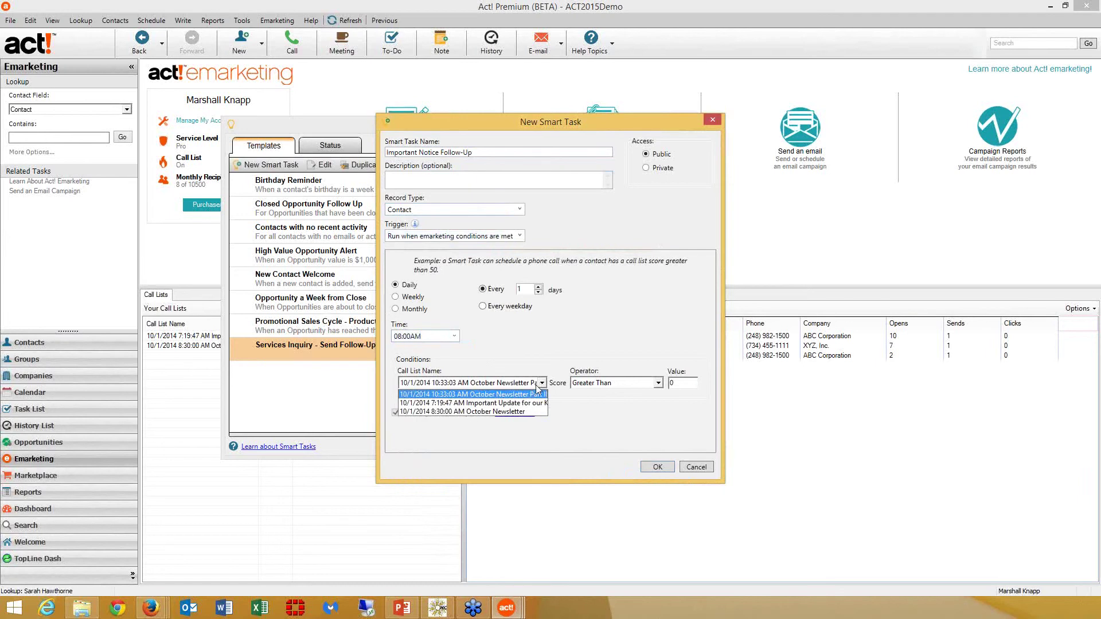
click(532, 403)
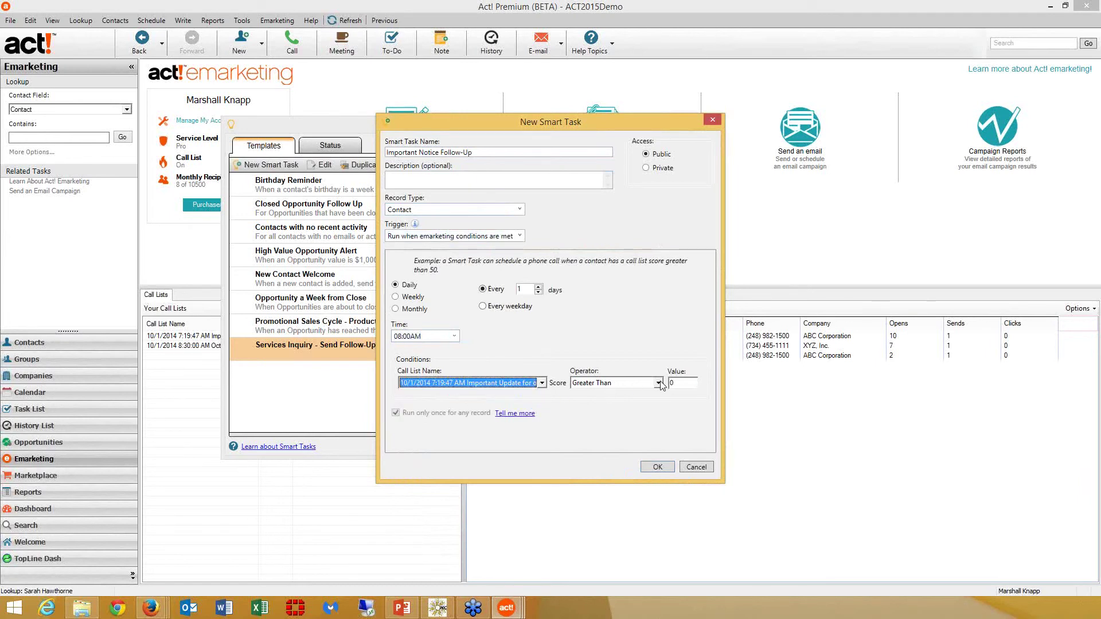
drag(677, 382, 654, 382)
text(100)
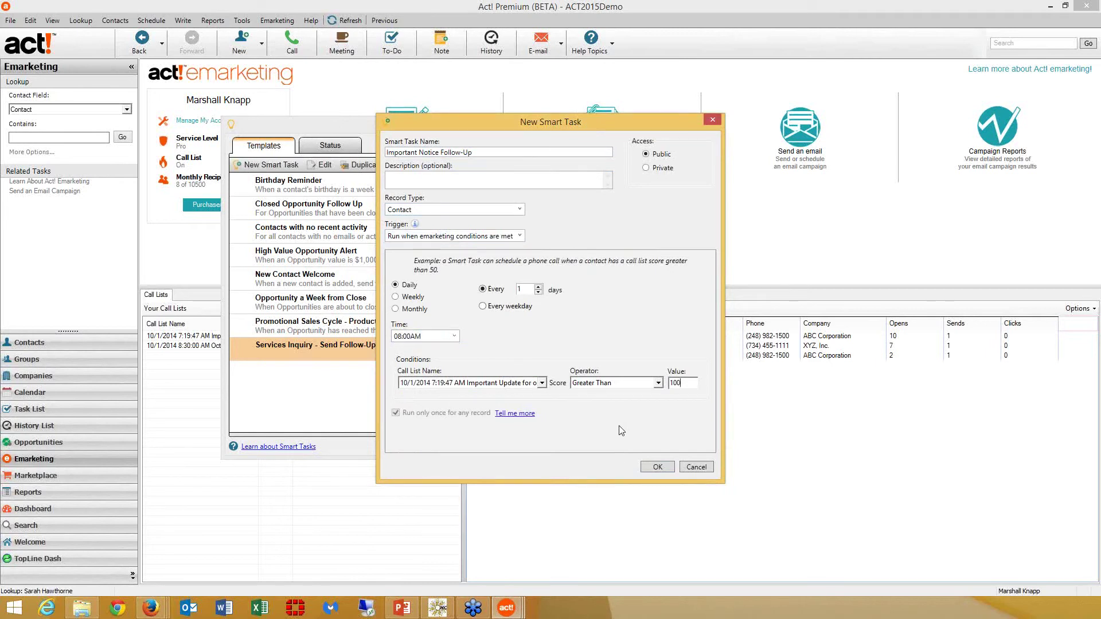
click(657, 466)
click(559, 302)
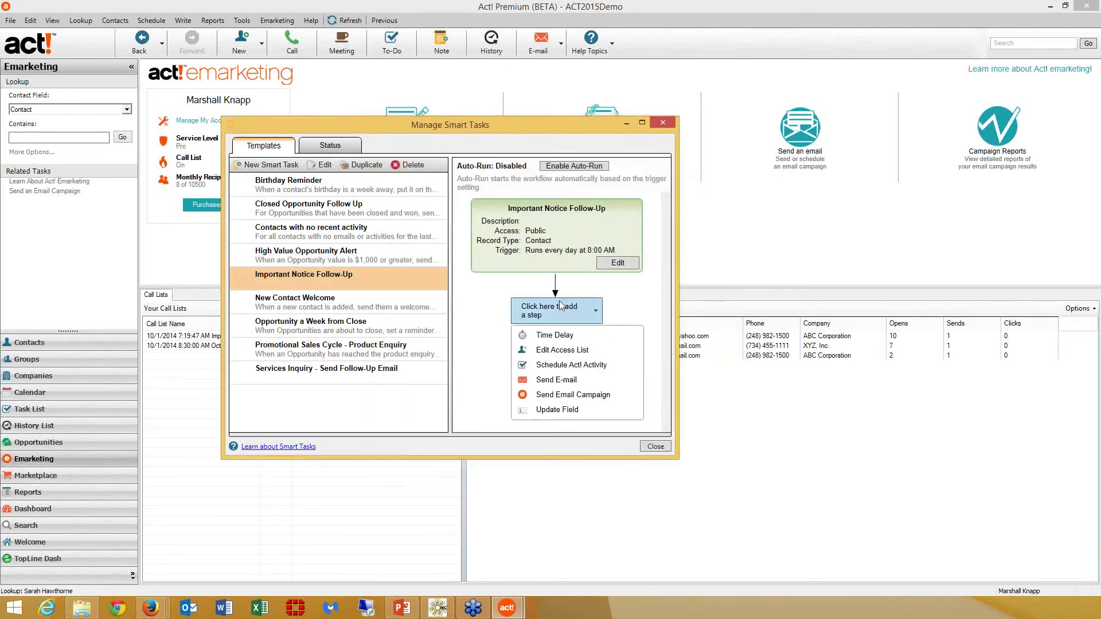
Add a timeless Schedule Act! Activity step regarding 'Follow-up on Important Notice'
click(555, 367)
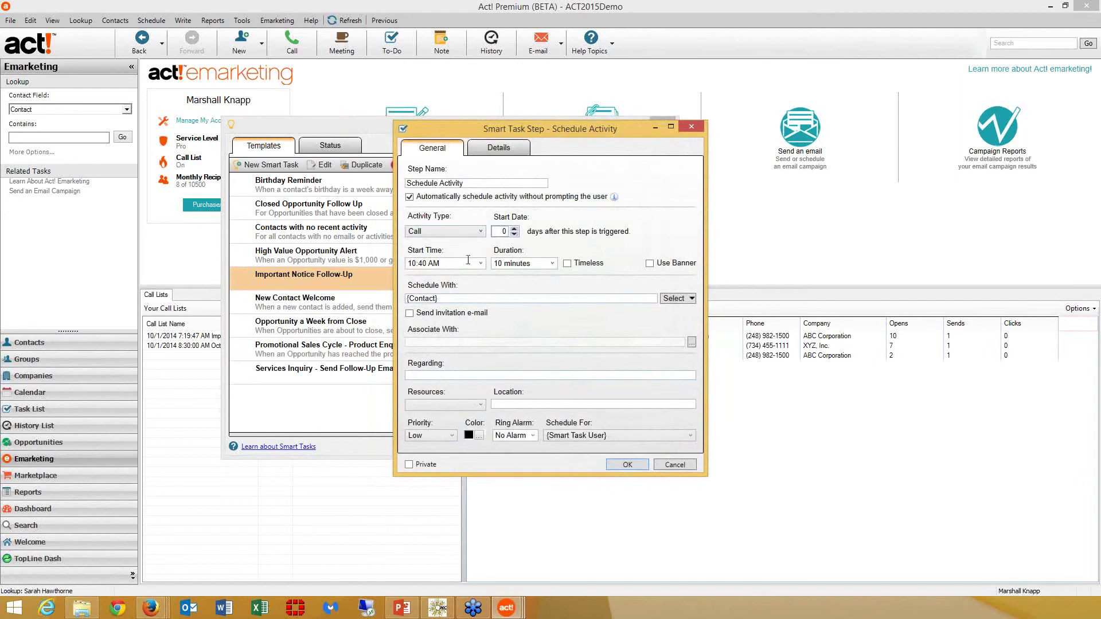
click(481, 263)
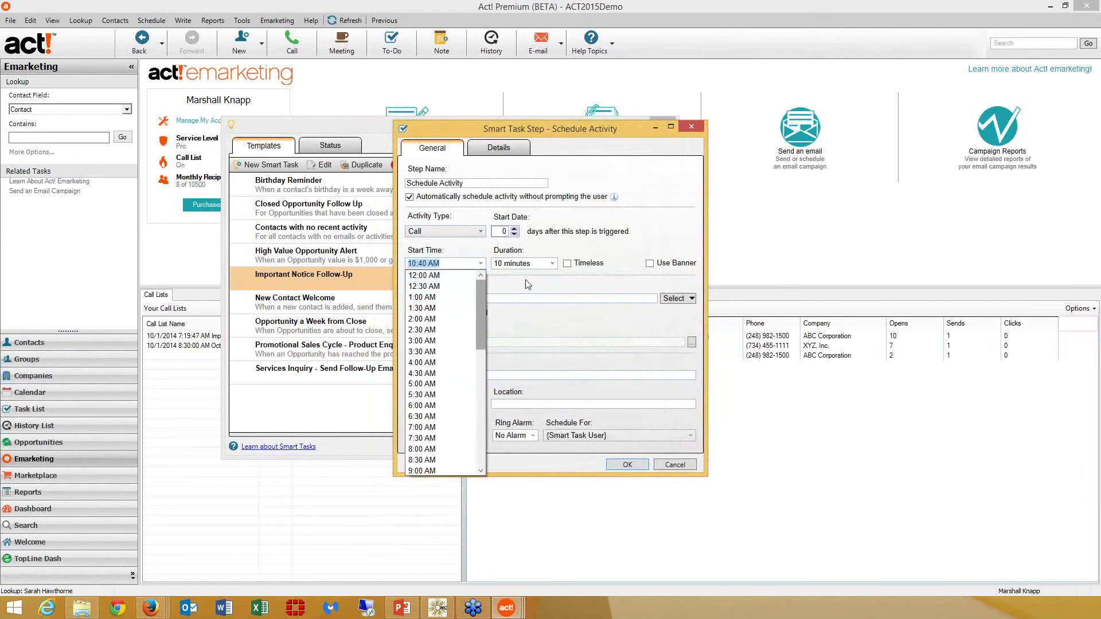
click(566, 264)
click(567, 263)
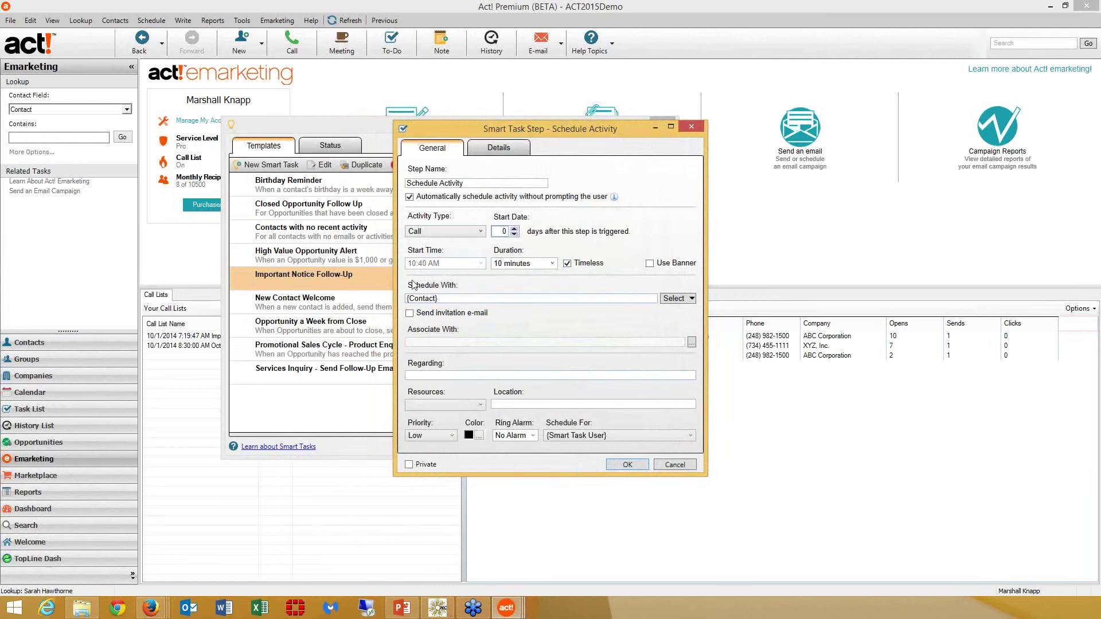
click(458, 375)
text(Follow-up on Important Notice)
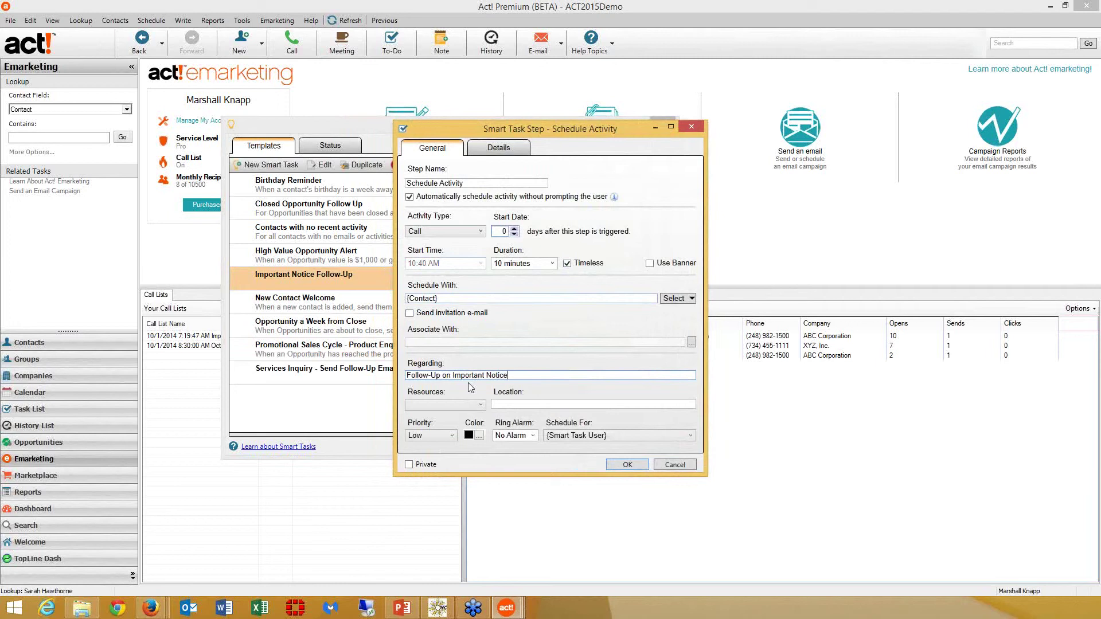
Give the activity a 5-minute alarm and Medium priority, assign it to a specific user, and save it
click(531, 435)
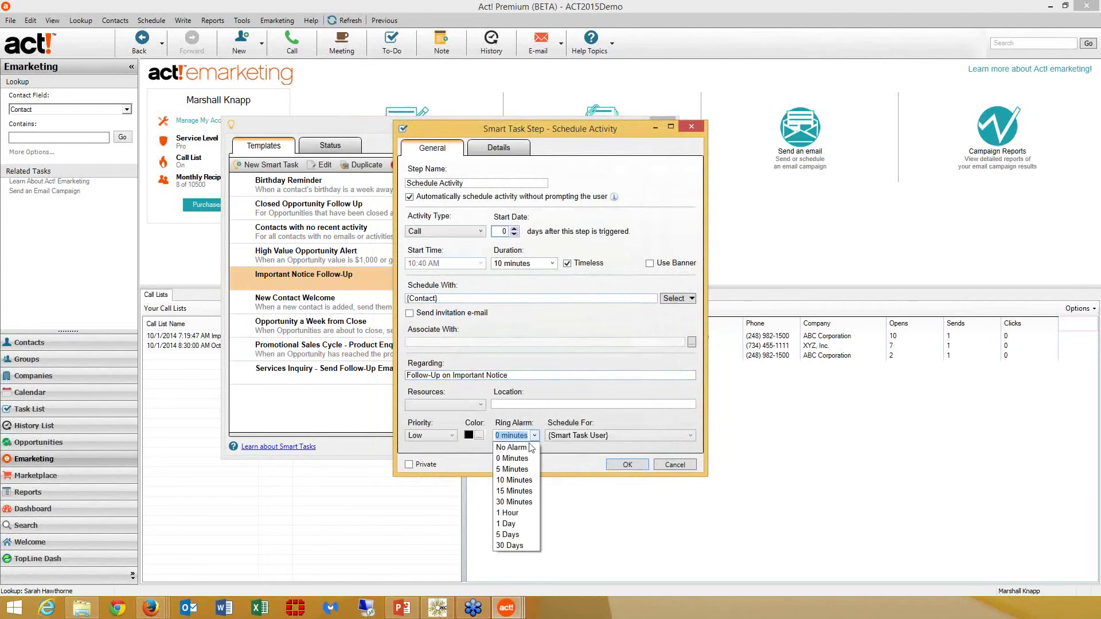
click(526, 470)
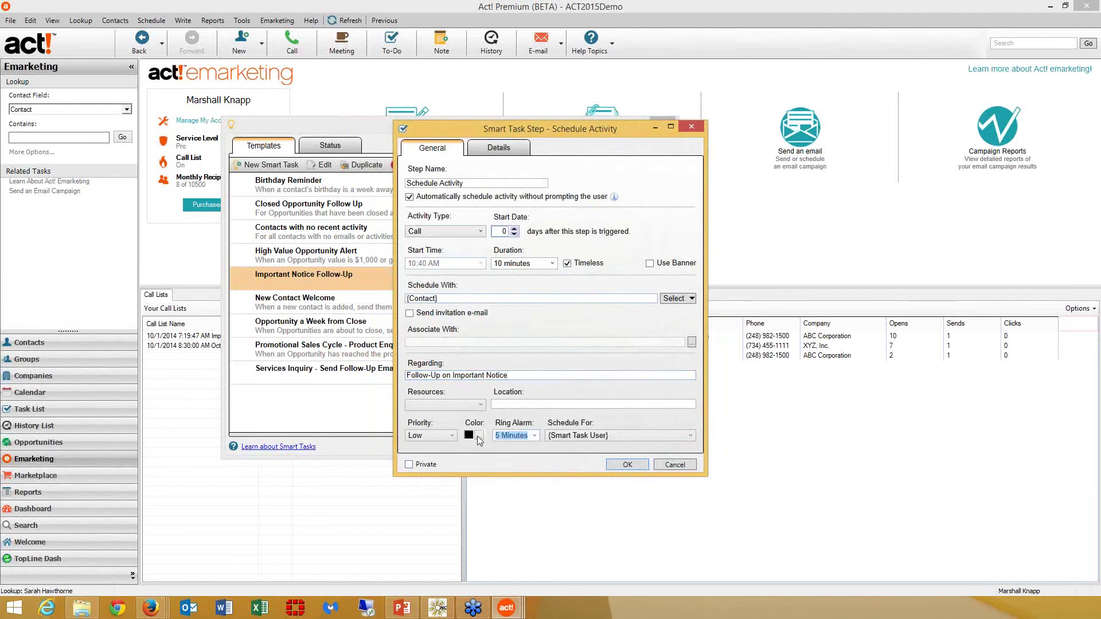
click(452, 435)
click(424, 470)
click(688, 435)
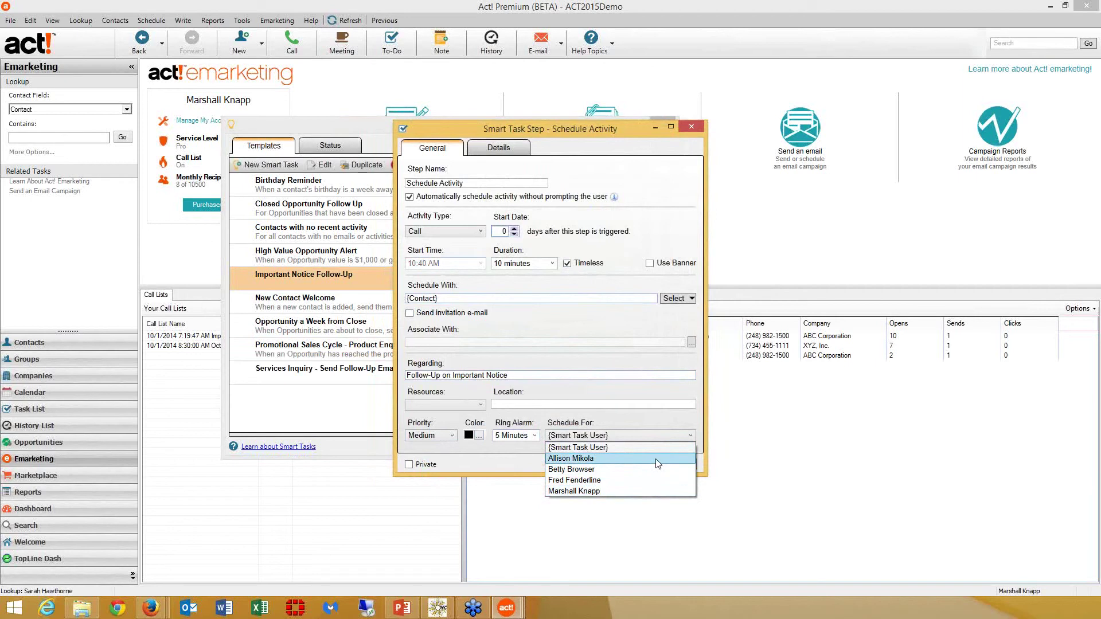
click(656, 459)
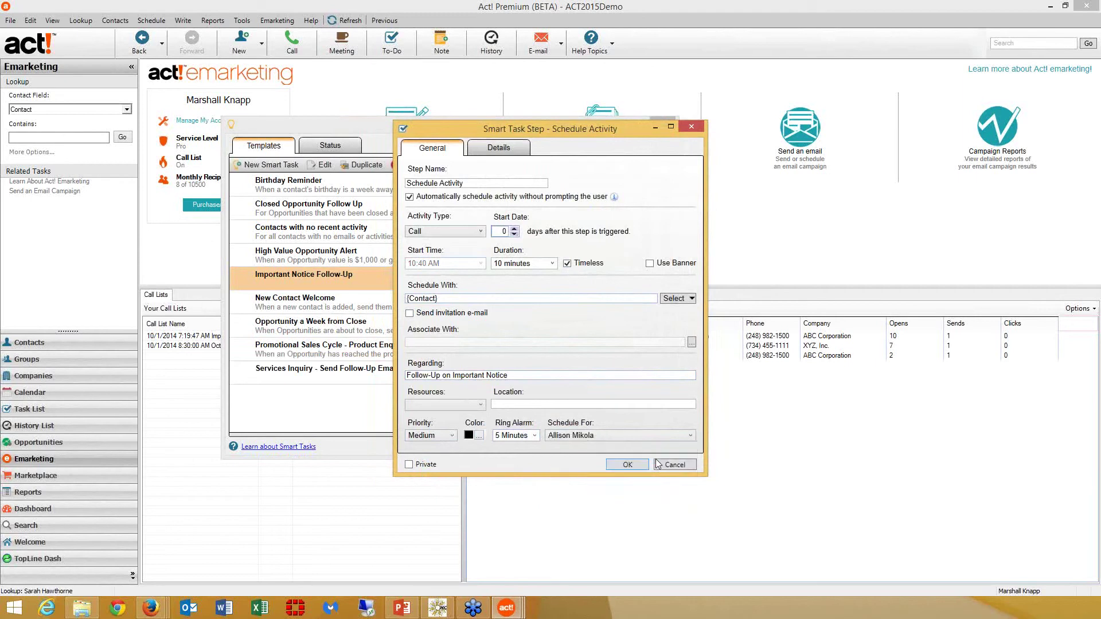
click(628, 464)
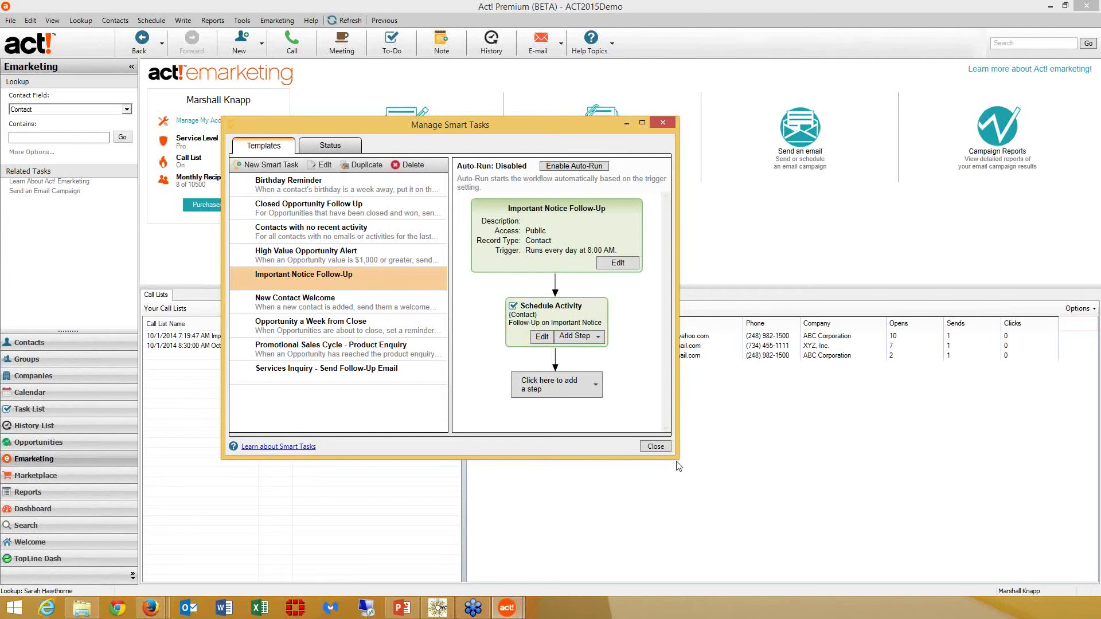
Close Manage Smart Tasks and switch to the Groups view showing AllContacts
click(655, 446)
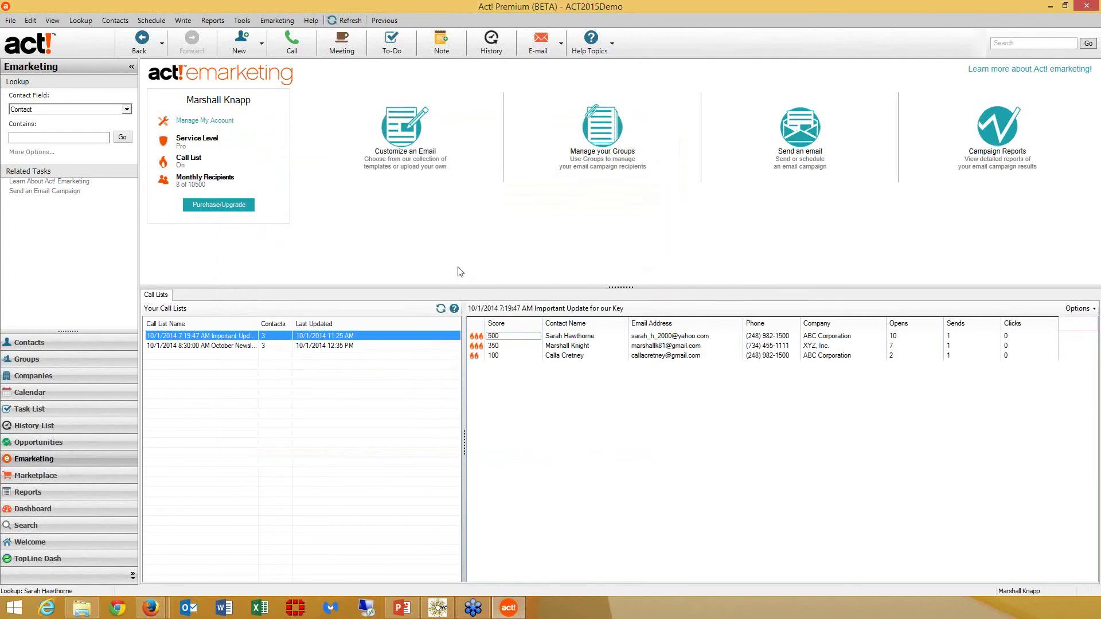
click(75, 359)
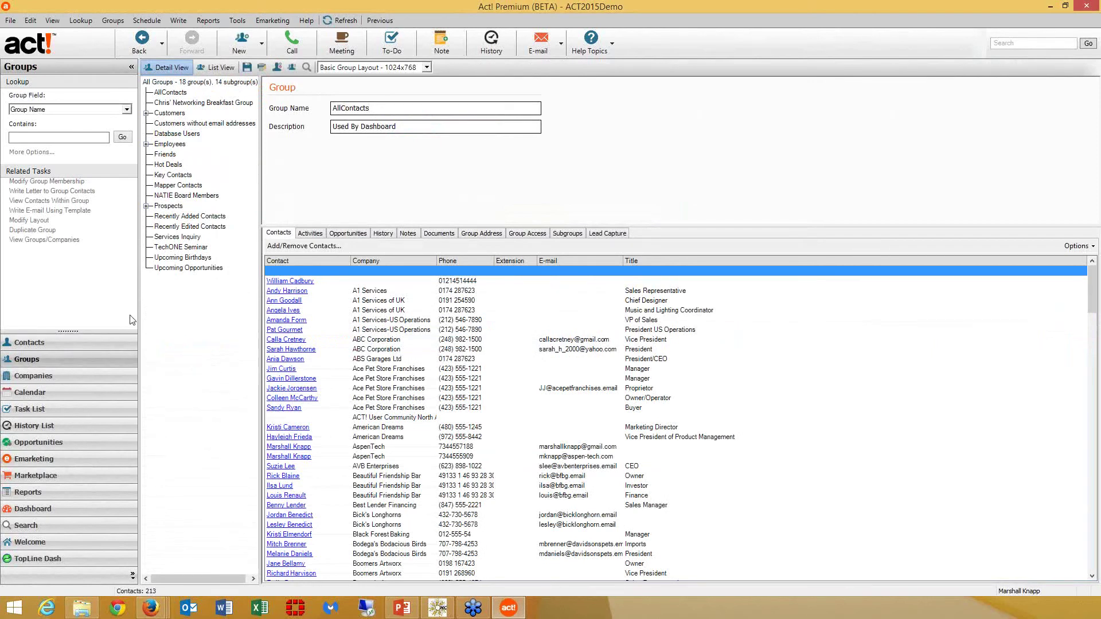
Open the Services Inquiry group and show its Lead Capture web form preview
click(182, 237)
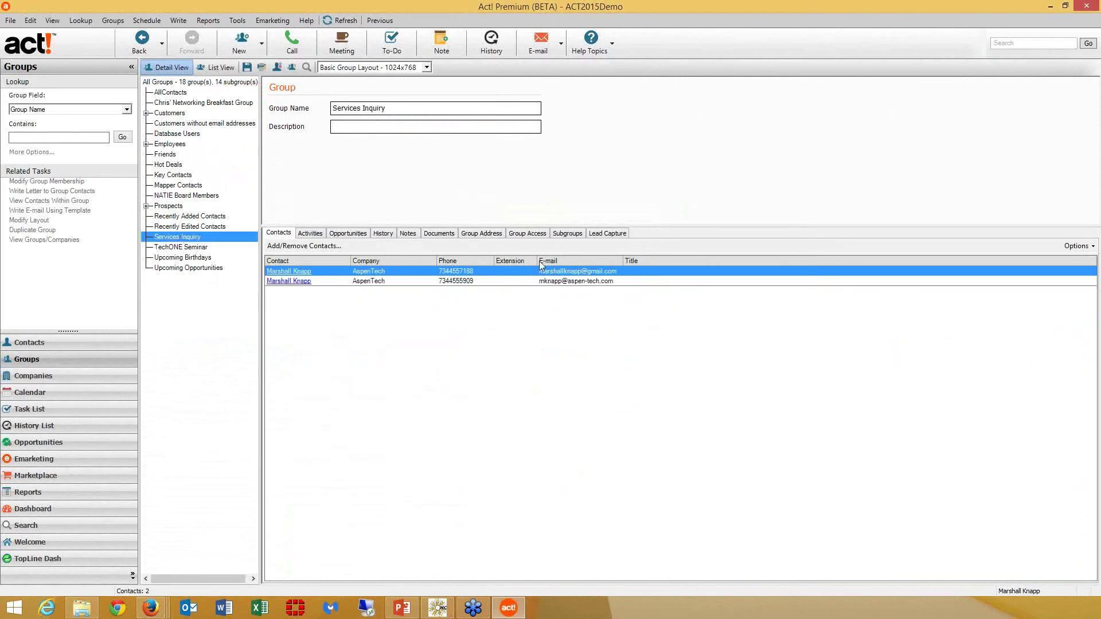
click(607, 237)
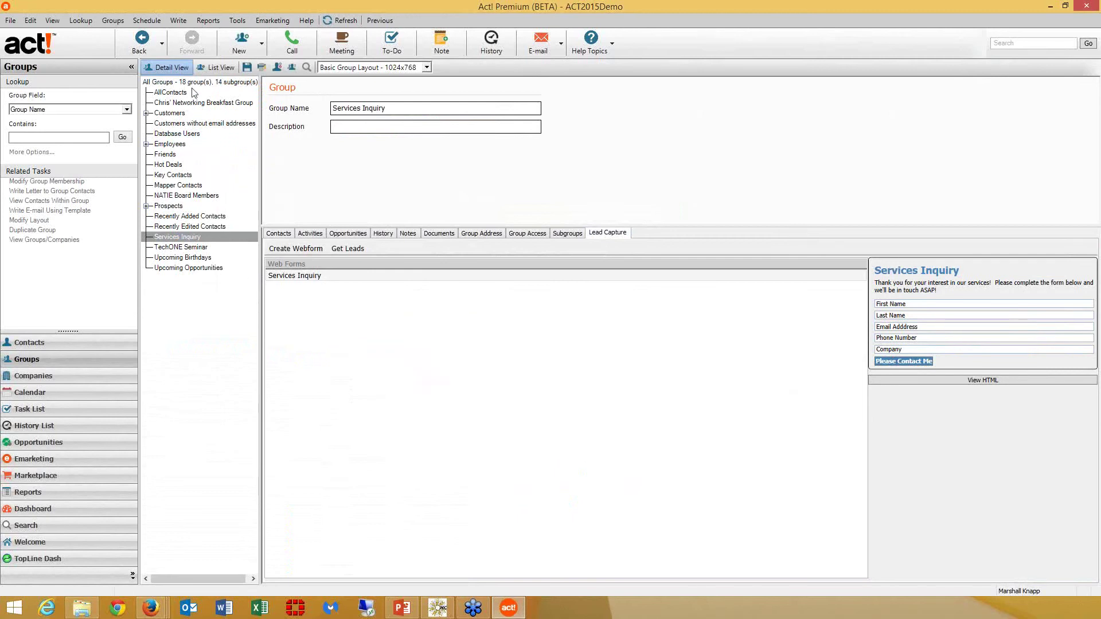
Create a group named 'Newsletter Sign-Up' and start a webform for it
click(229, 47)
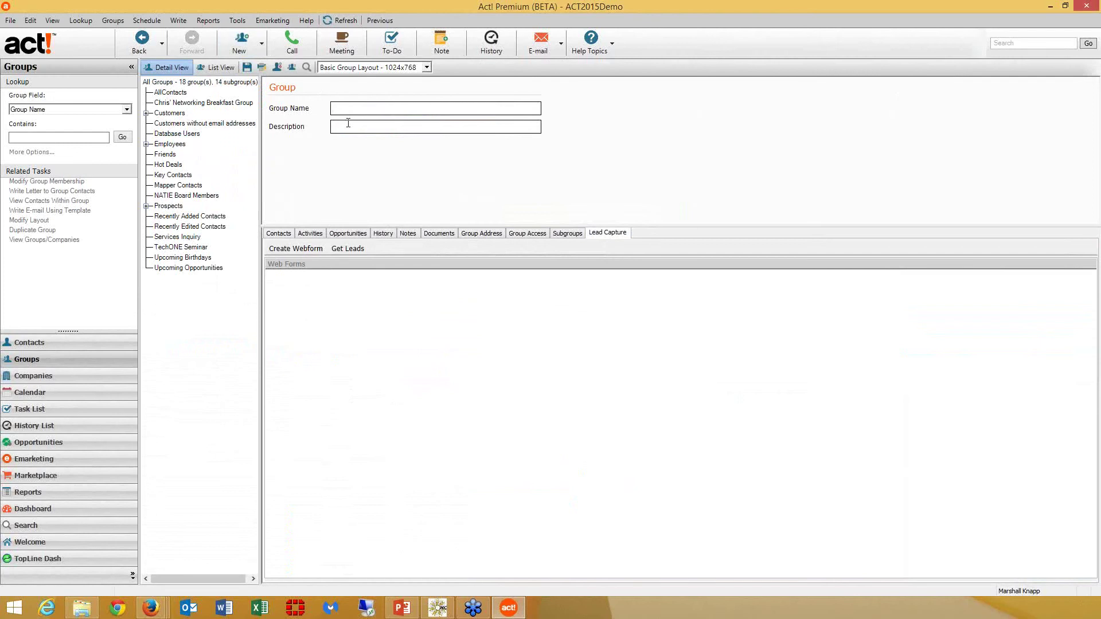
text(Newsletter Sign-Up)
click(308, 251)
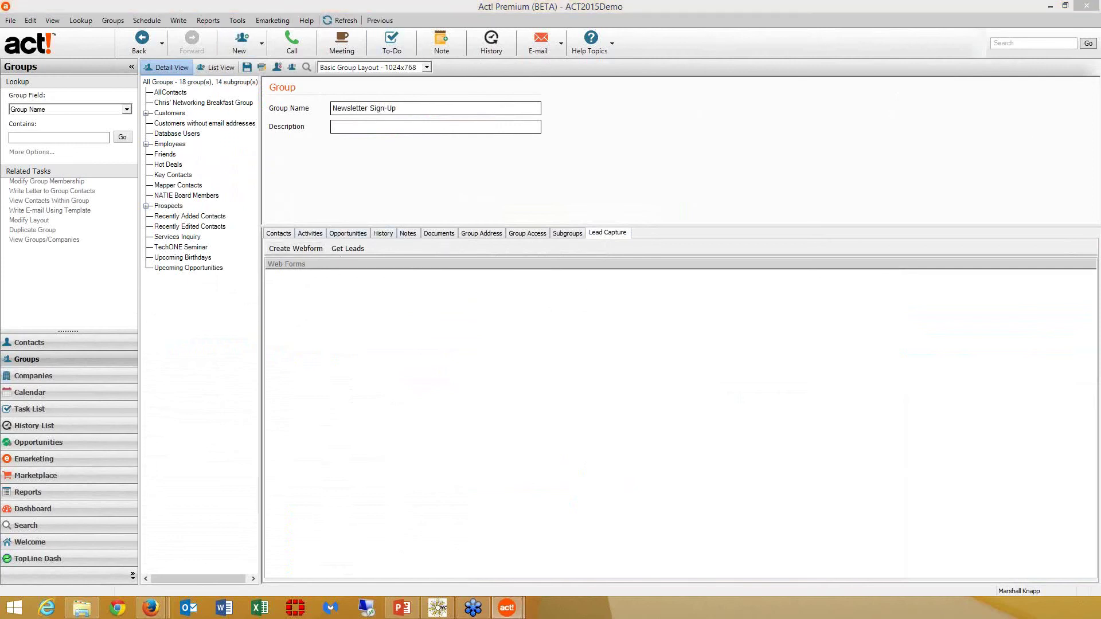
drag(1100, 133, 457, 163)
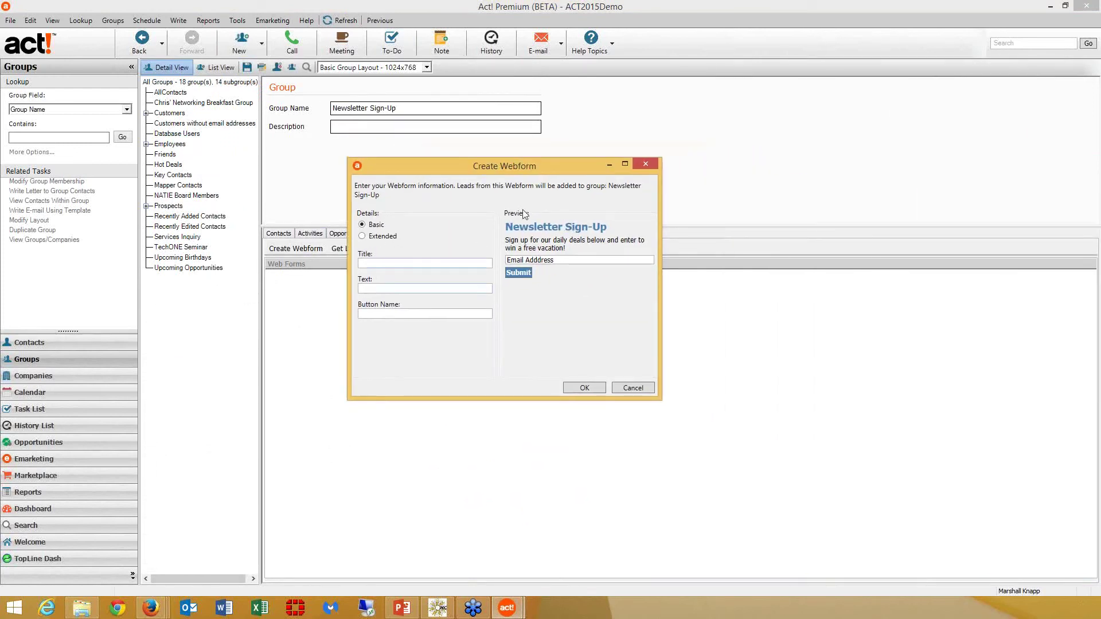
Fill the webform with title 'Sign Me Up', text 'Yes, i'd like to receive your newsletter', and button 'PLEASE'
click(374, 263)
text(Sign-)
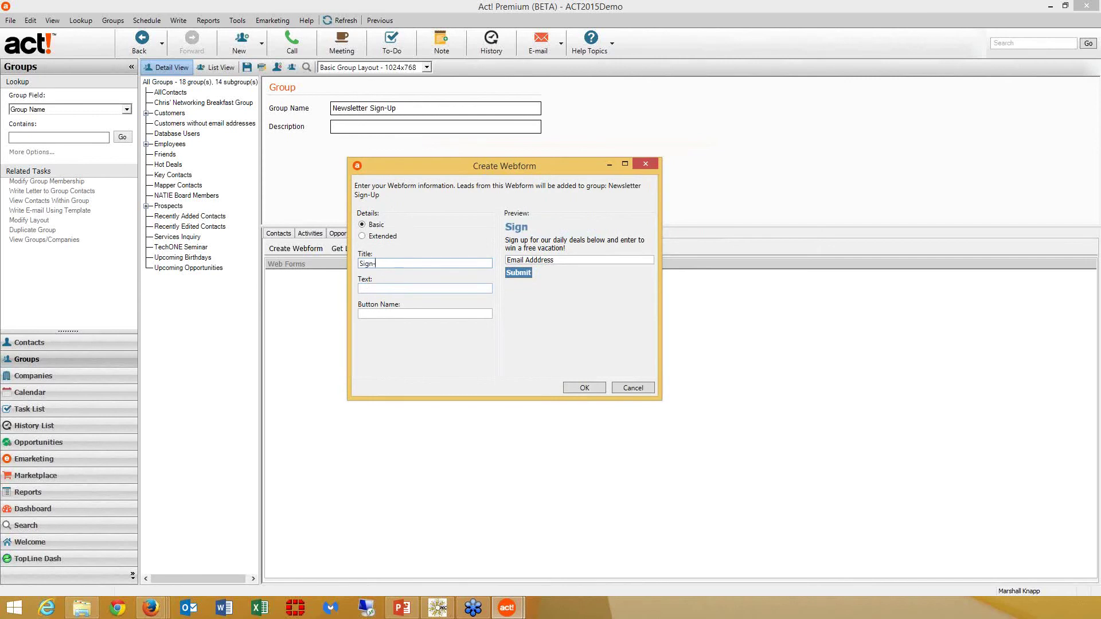
text(Me Up)
key(BackSpace)
text(p)
key(Tab)
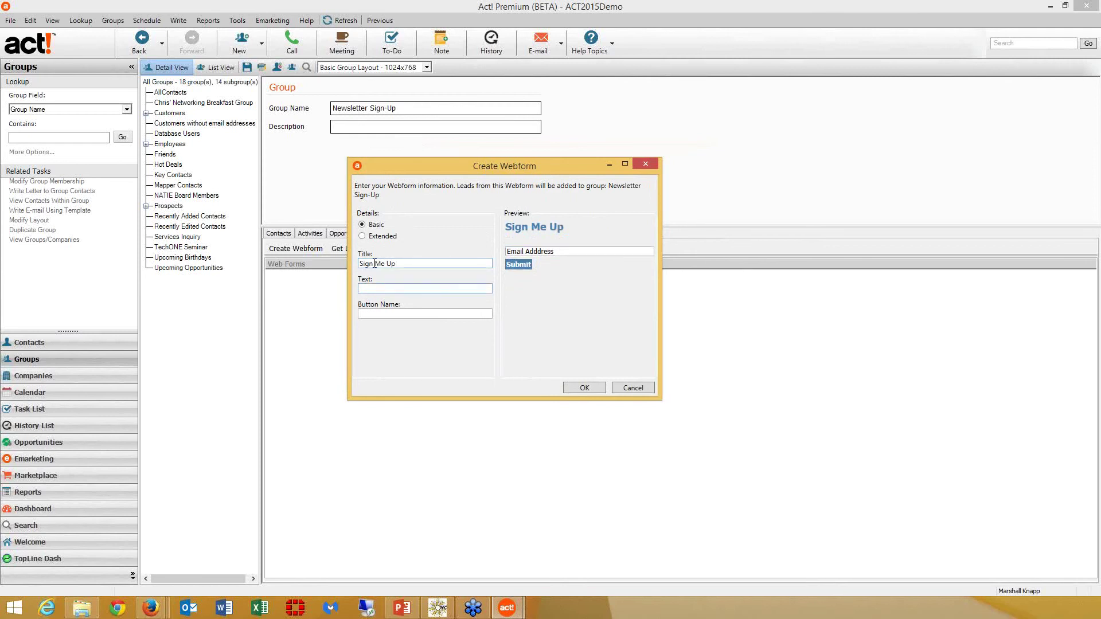
text(yes, i'd like to receive your ne)
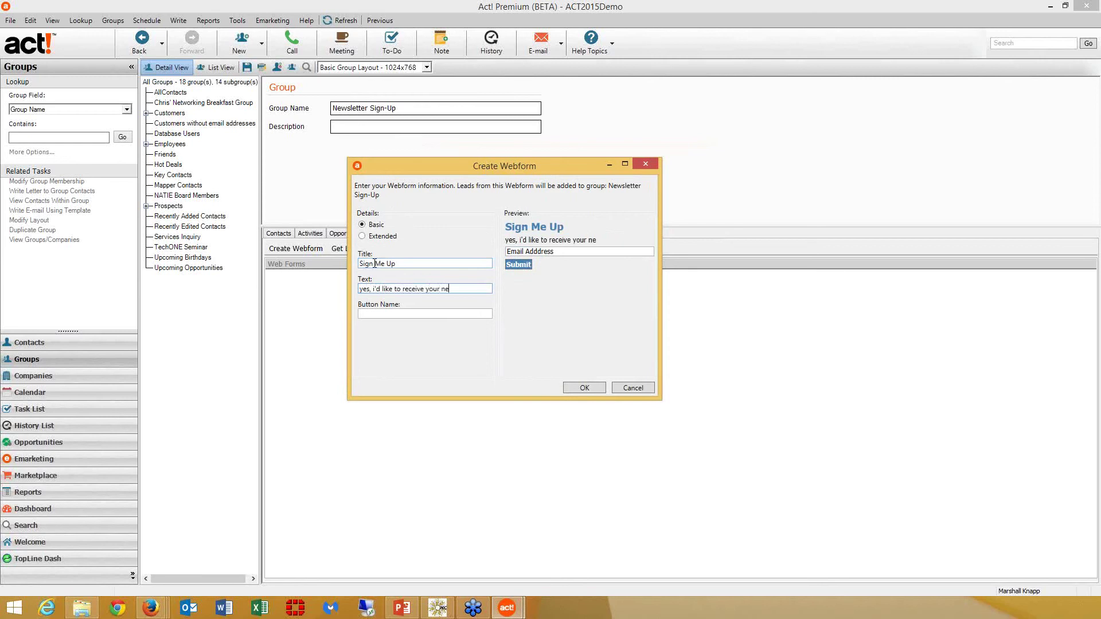
text(wsletter)
click(362, 290)
key(BackSpace)
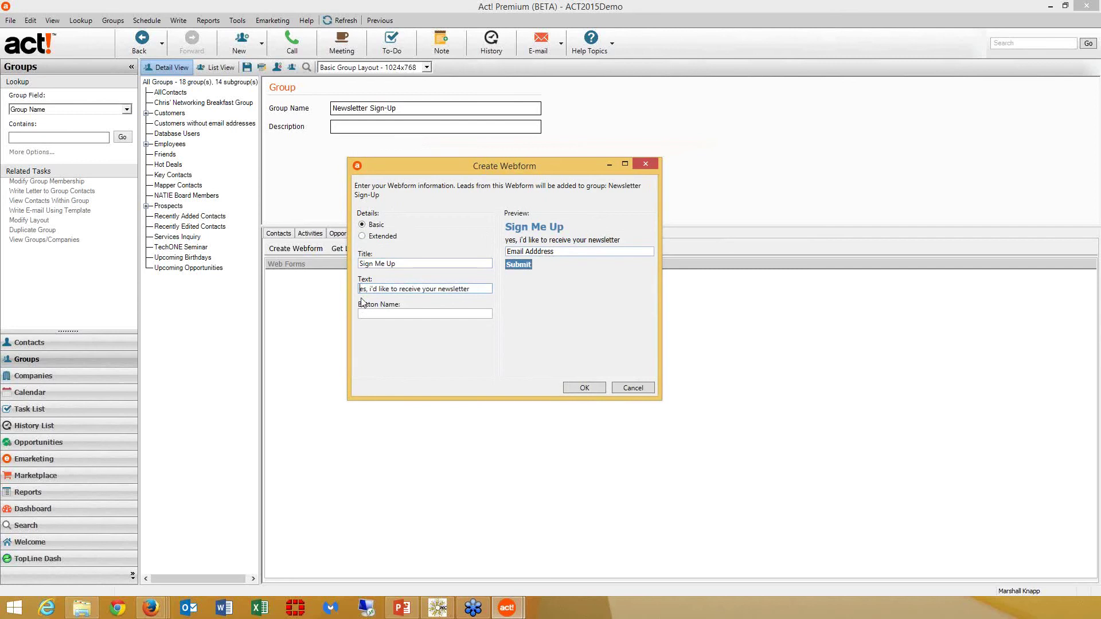
text(Y)
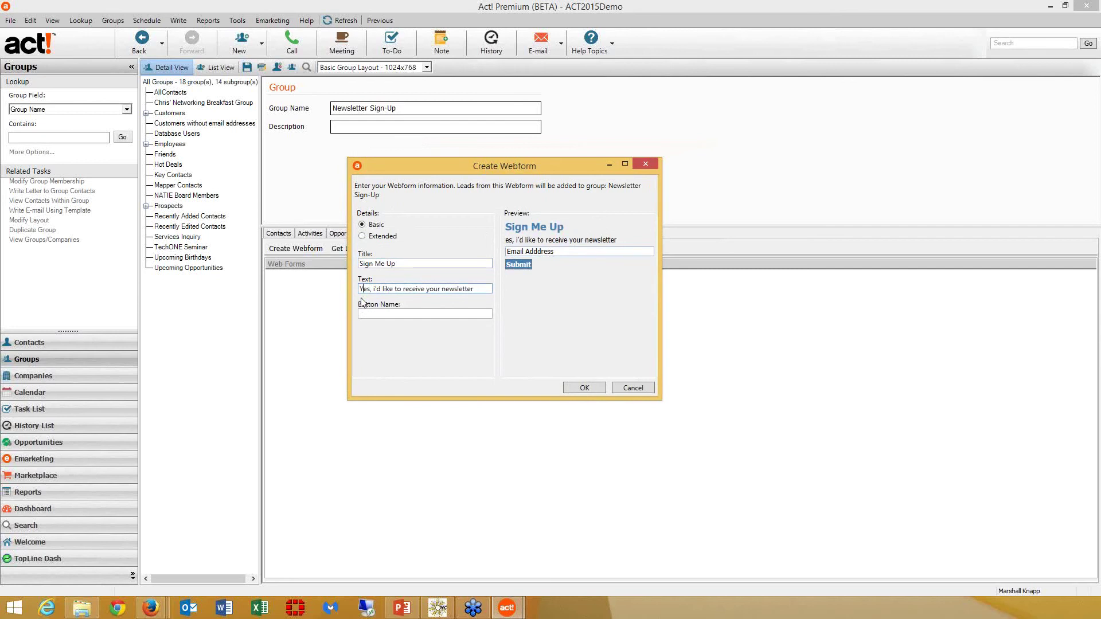
click(373, 318)
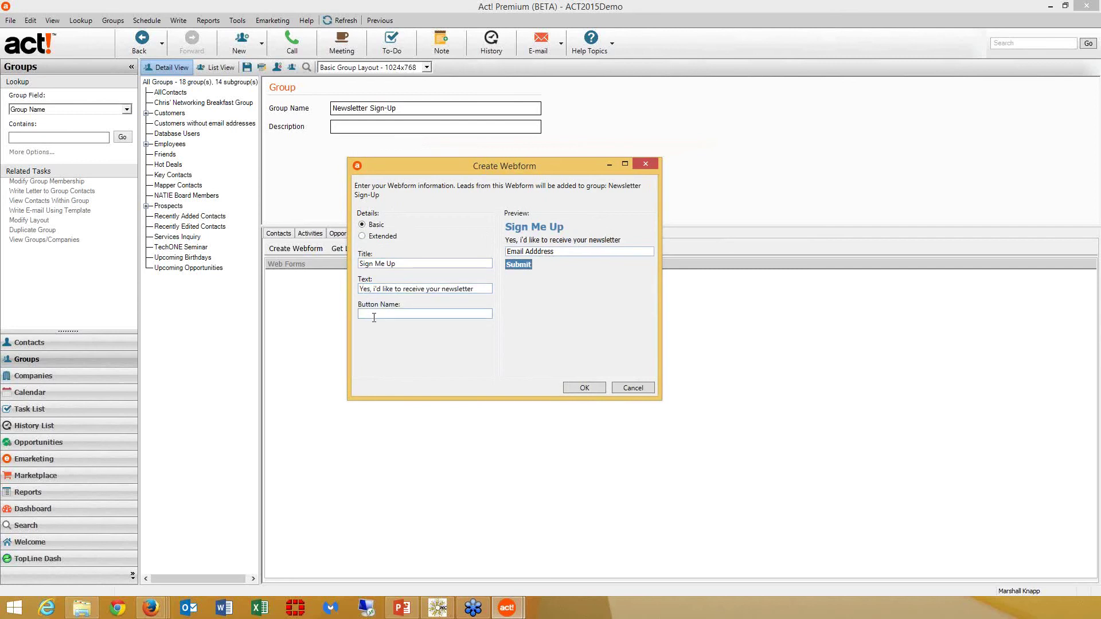
text(PLEASE)
Save the Sign Me Up webform, copy its link, and switch to the Firefox window
click(593, 387)
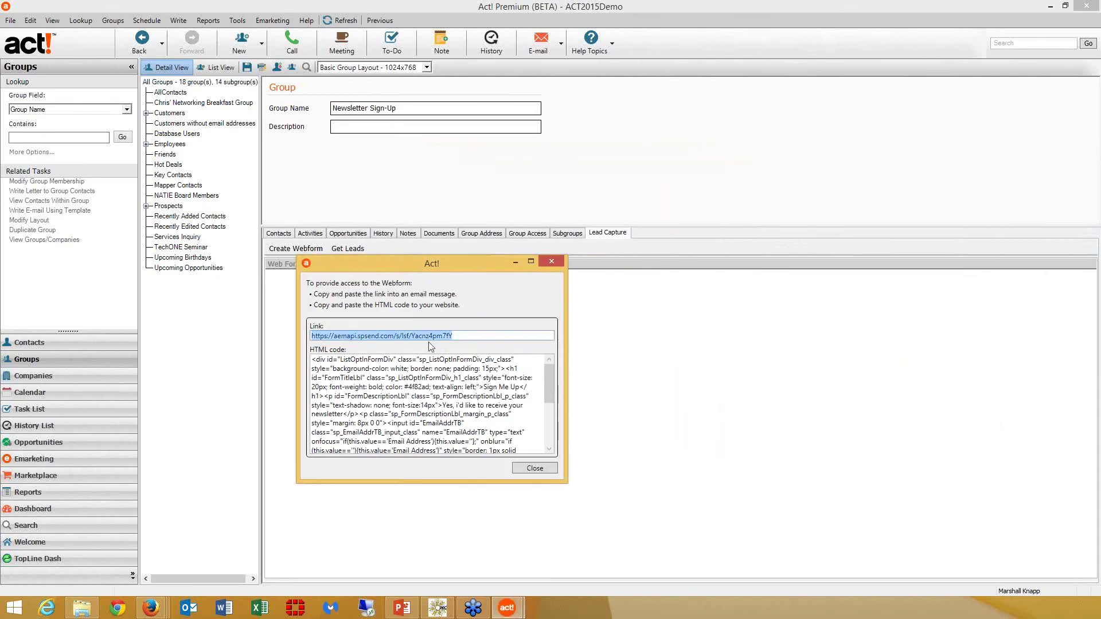
drag(450, 340, 456, 338)
right_click(414, 336)
click(442, 348)
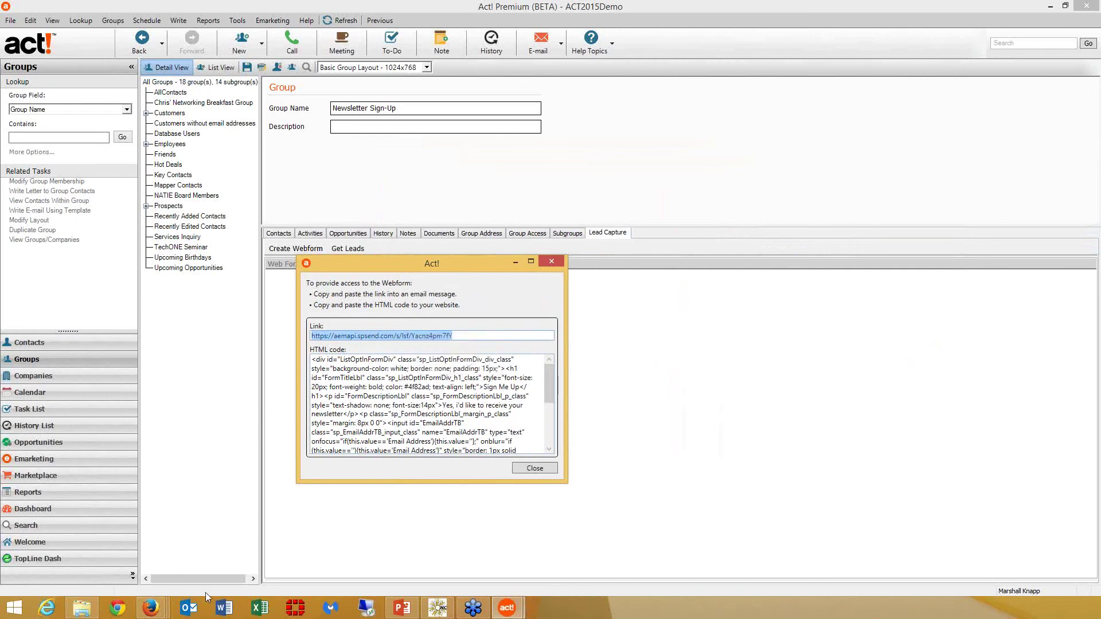
click(152, 608)
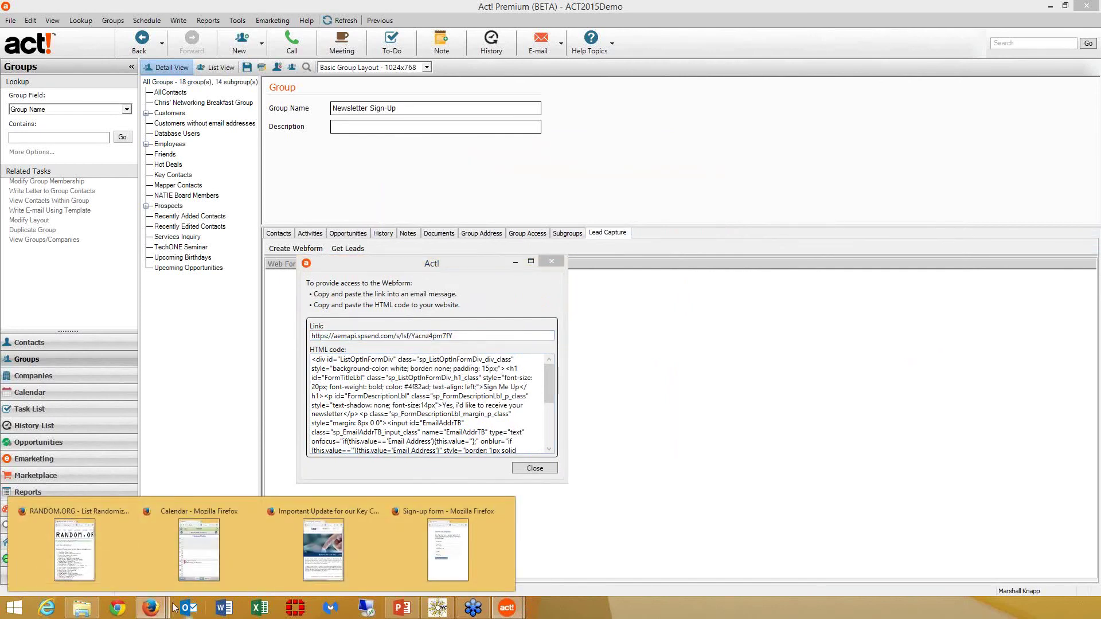
click(412, 558)
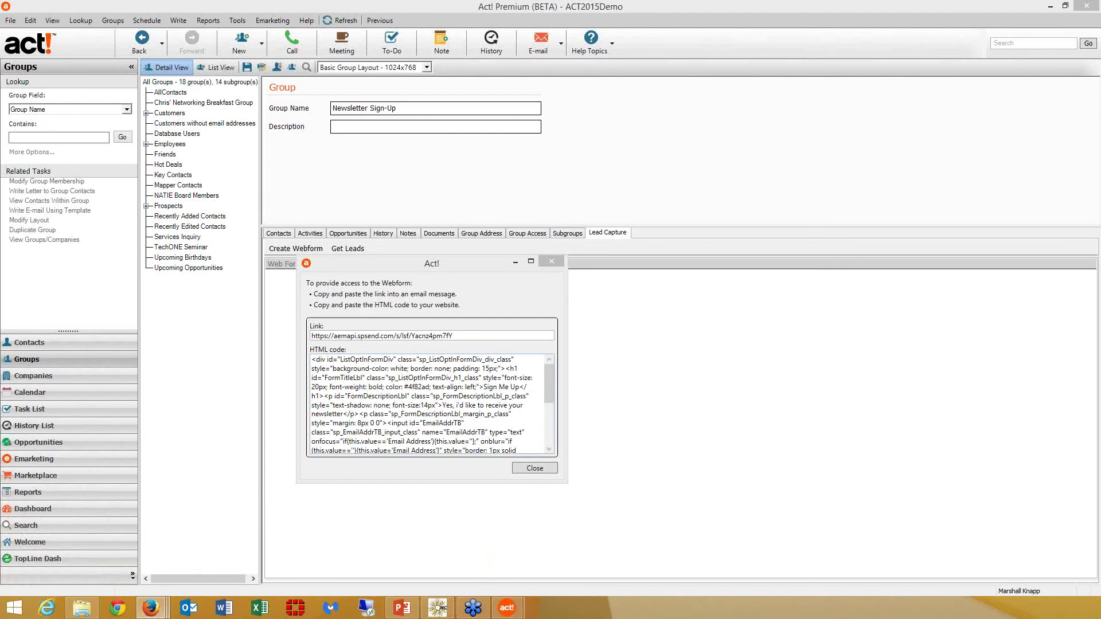
Load the copied Sign Me Up link in Firefox and close the Act! link window
drag(1100, 172, 555, 145)
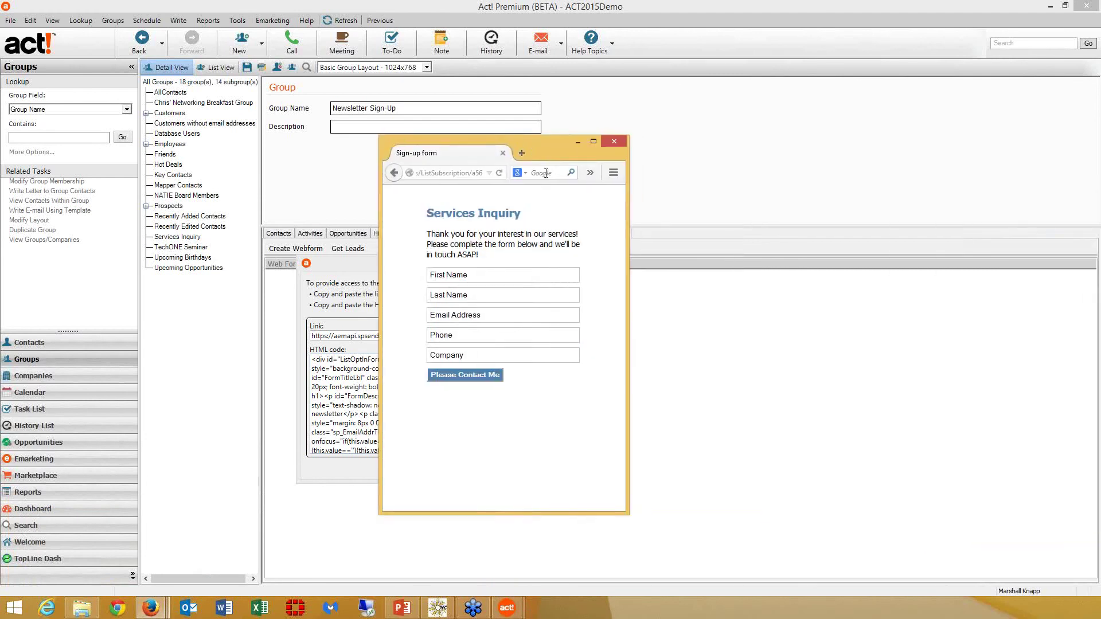
click(460, 173)
key(ctrl+v)
key(Return)
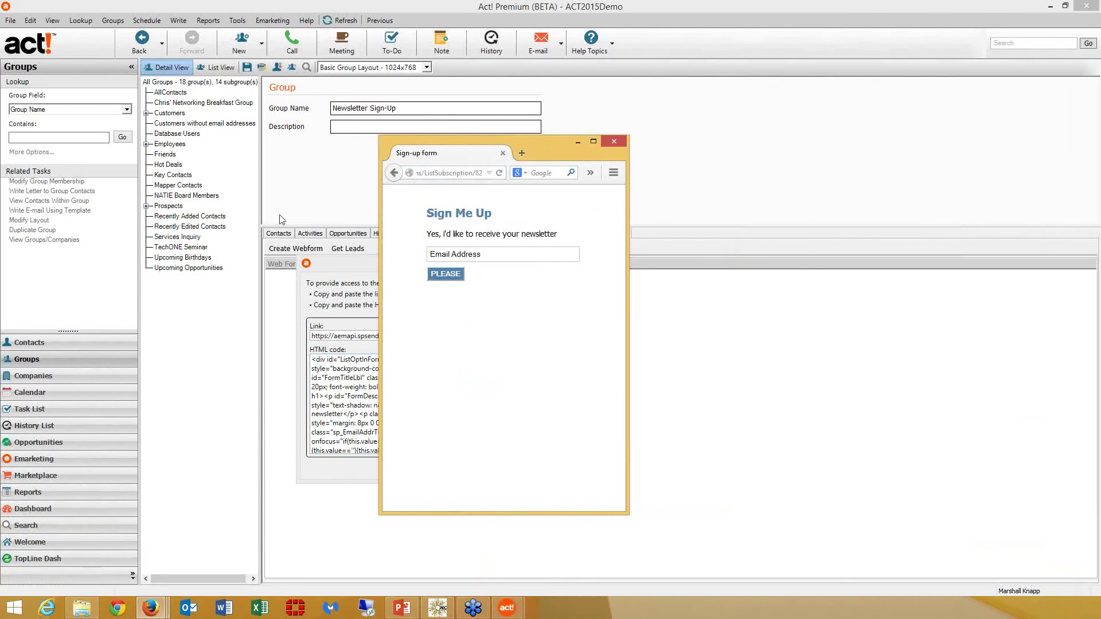
drag(572, 141, 862, 142)
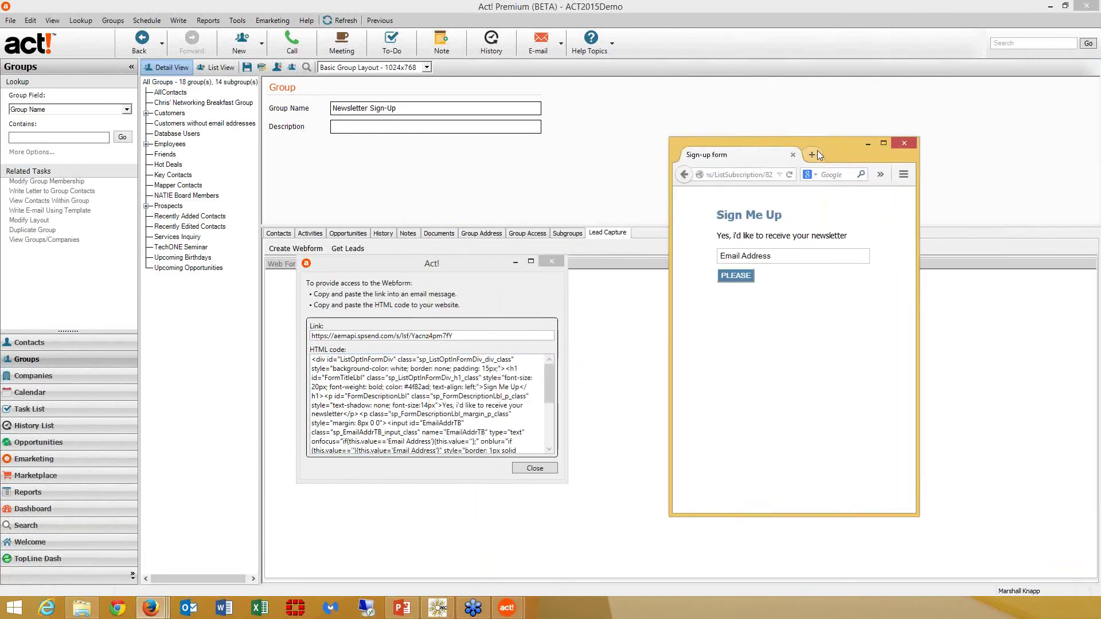
click(550, 468)
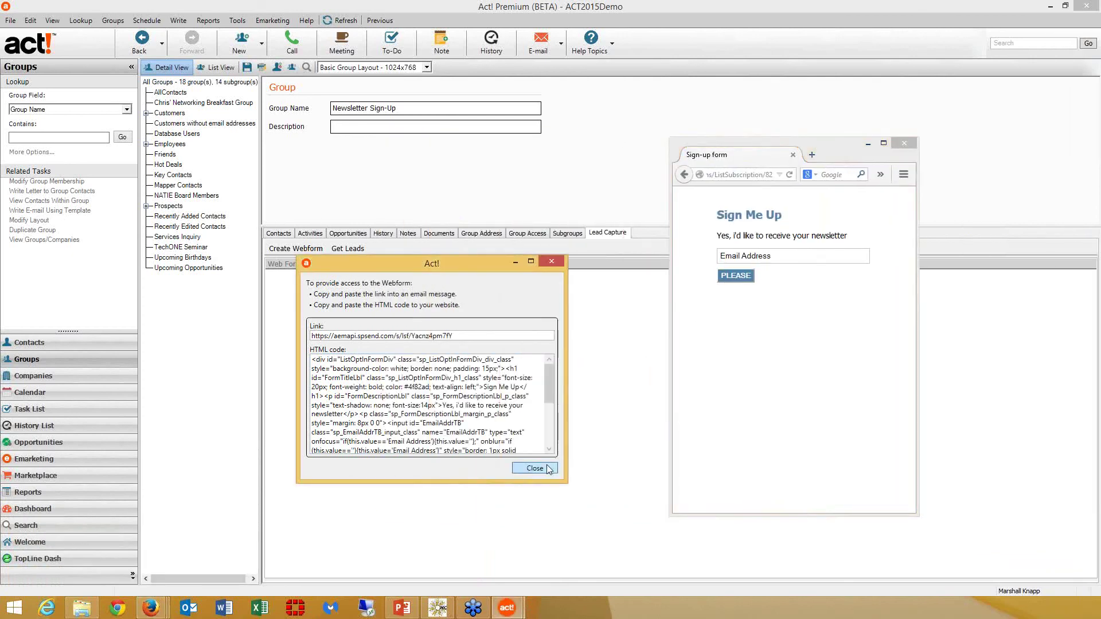
mouse_move(150, 609)
click(447, 535)
Submit a test e-mail address through the form, then close the confirmation tab and minimize Firefox
click(771, 259)
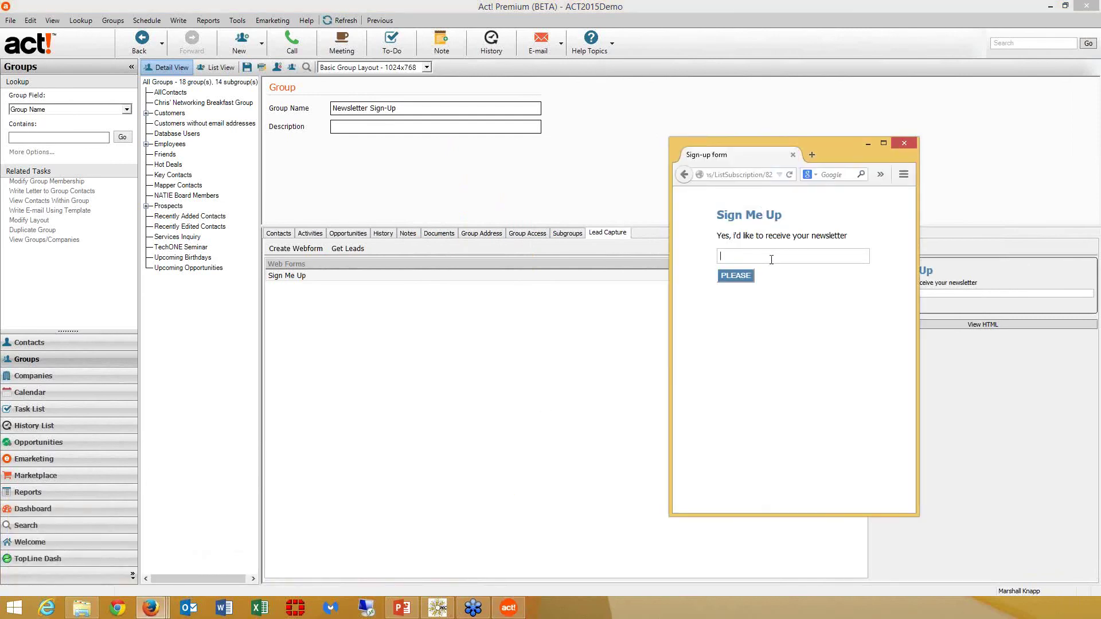
click(747, 276)
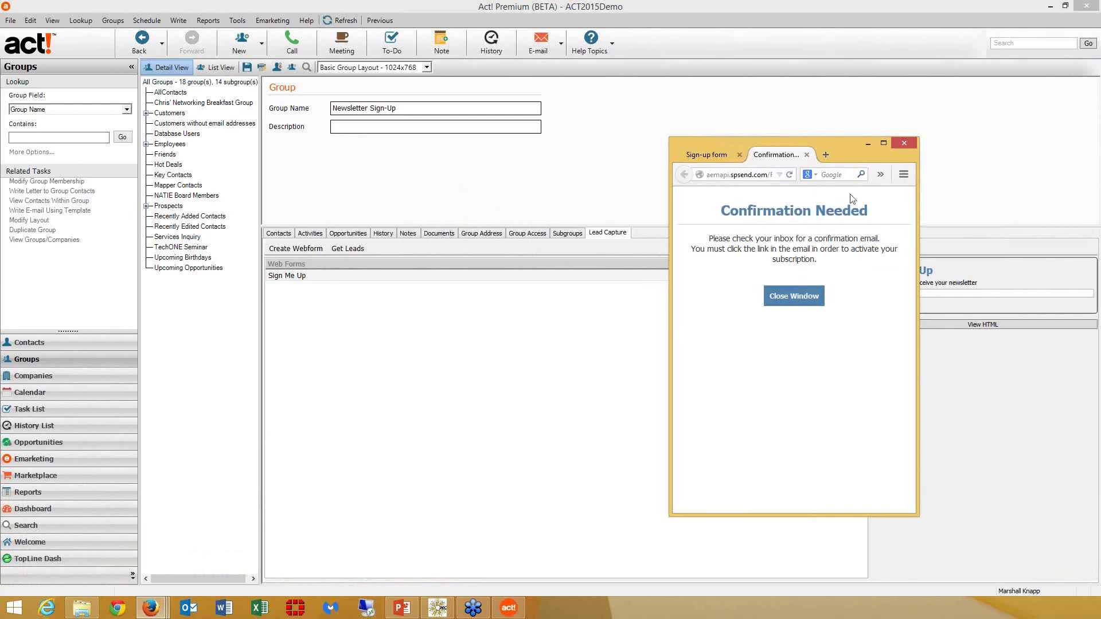
click(806, 155)
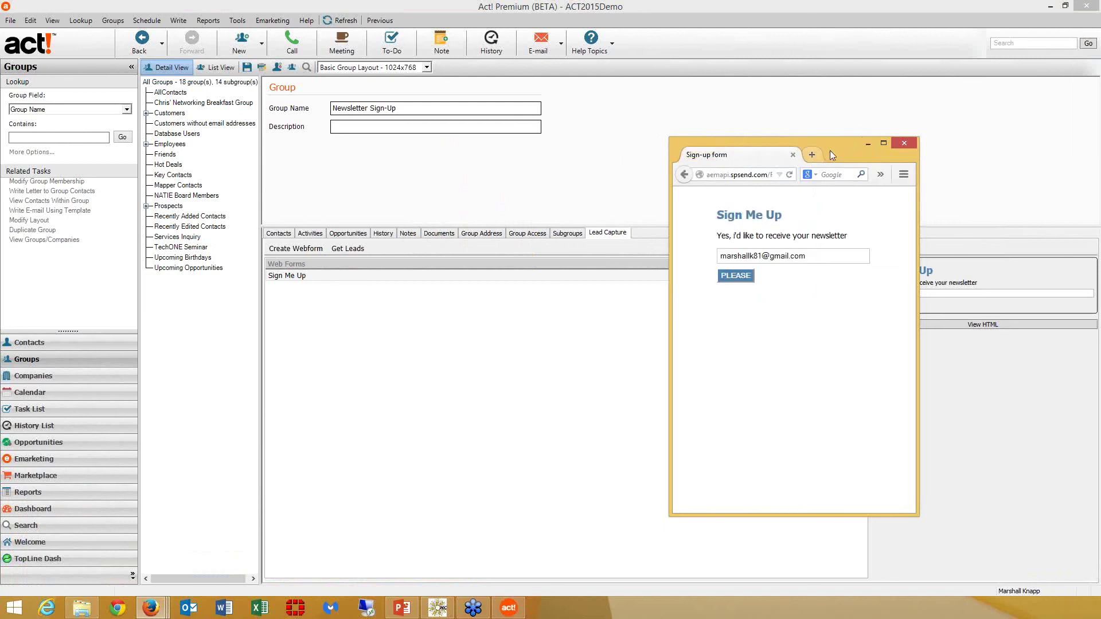
click(867, 143)
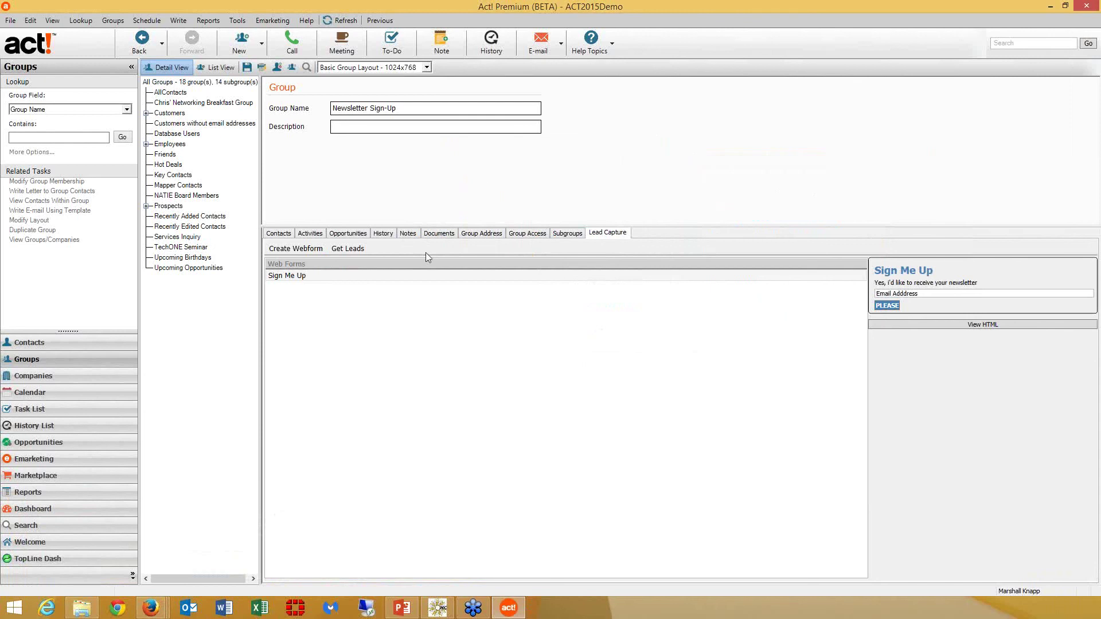
Run Get Leads, check the contacts, and open the Services Inquiry group showing two AspenTech contacts
click(349, 250)
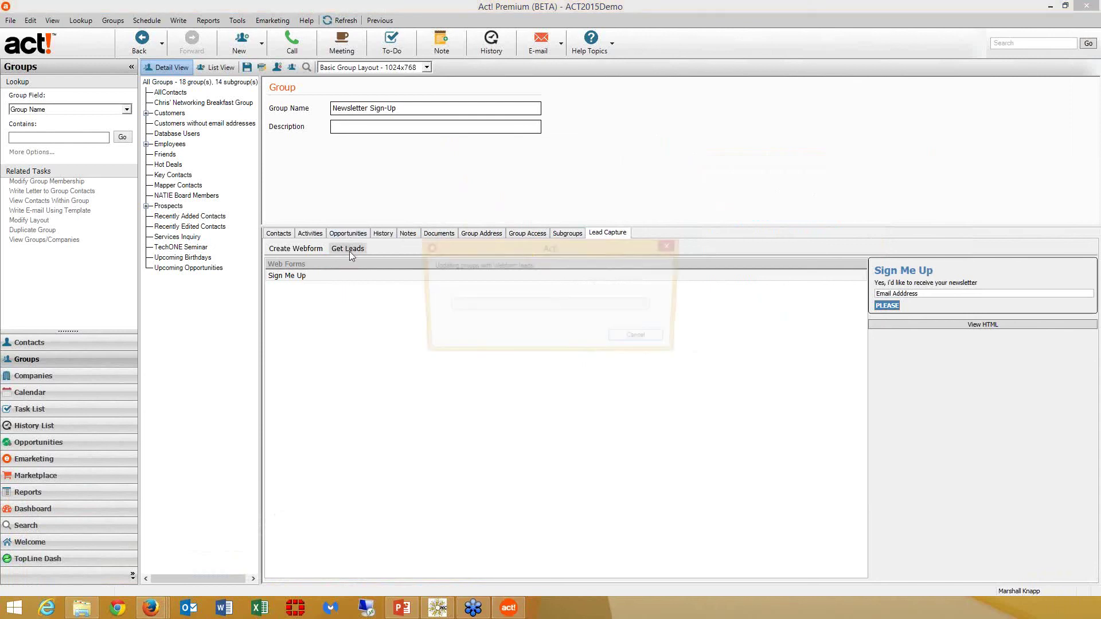
click(273, 234)
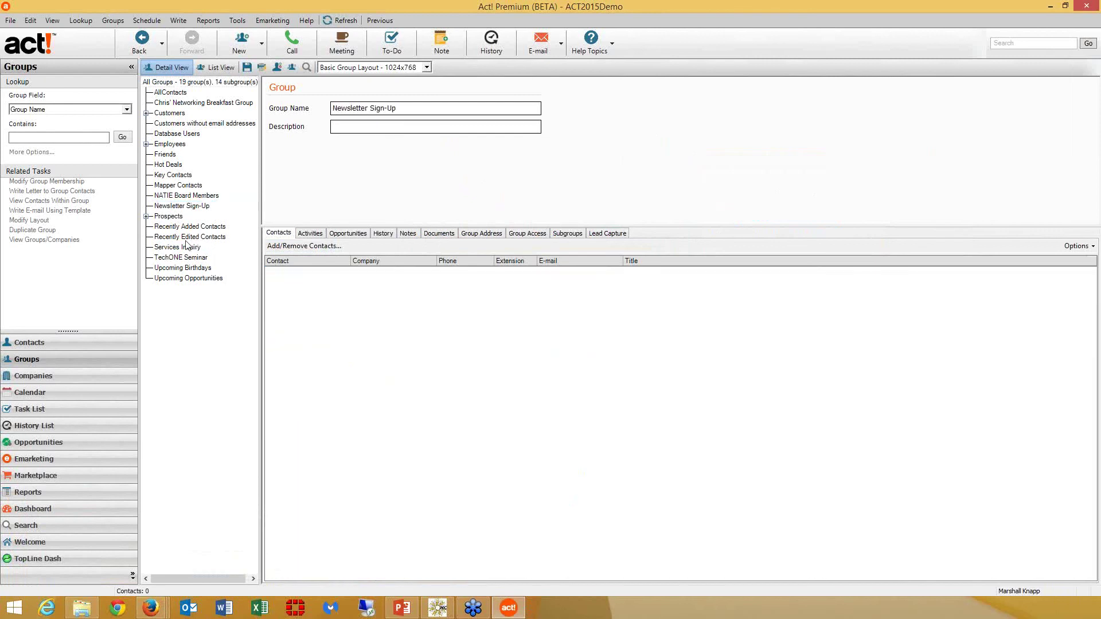
click(183, 247)
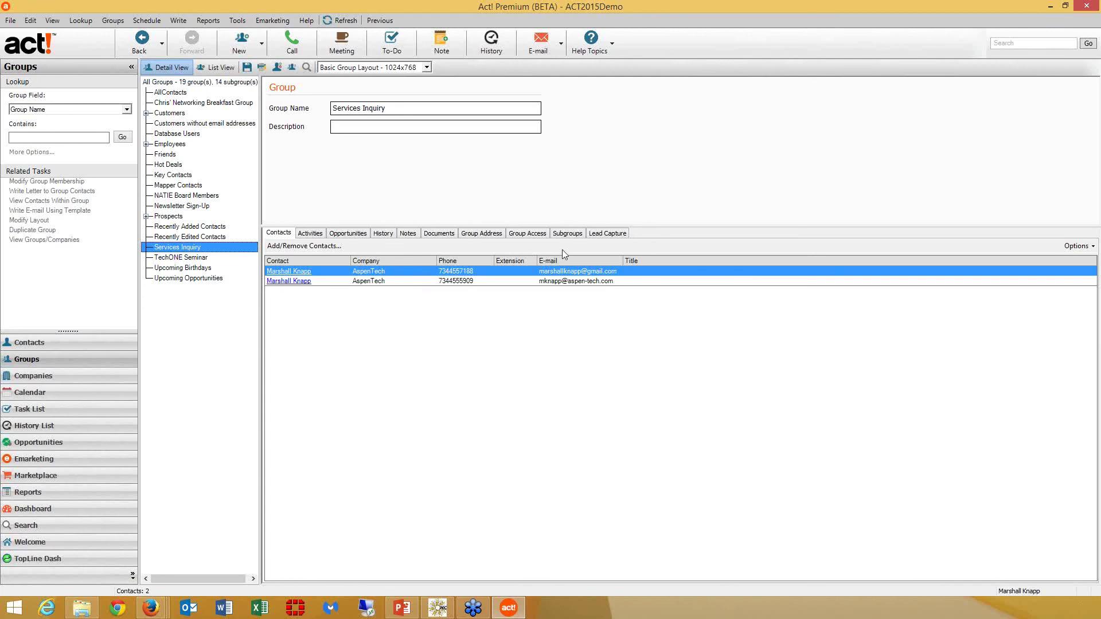
Show the Services Inquiry group's Lead Capture tab with its Services Inquiry web form preview
click(608, 235)
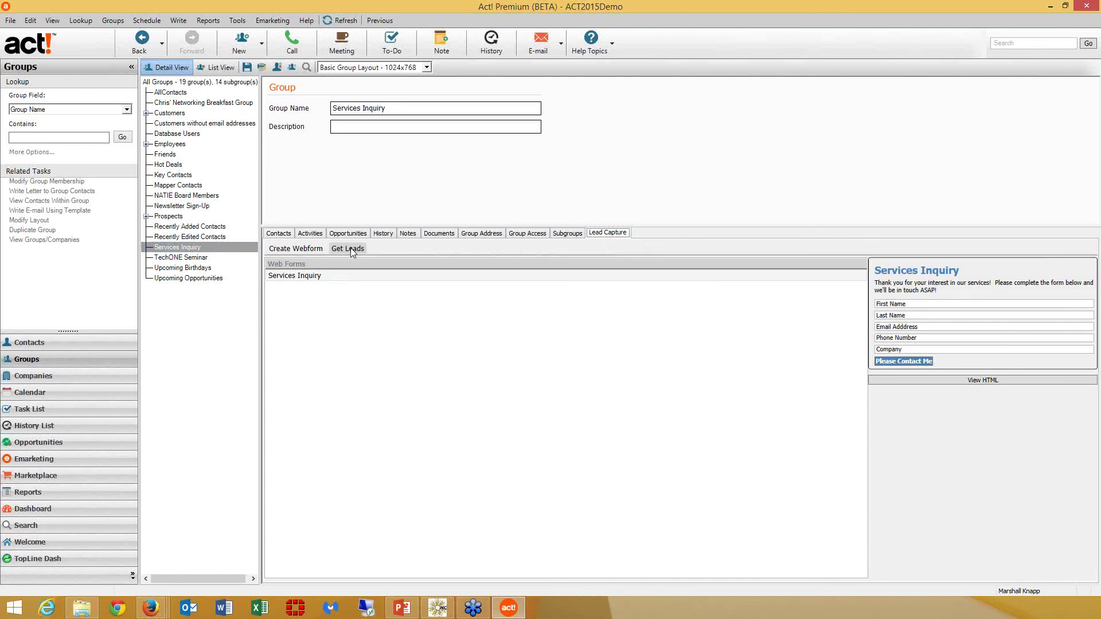